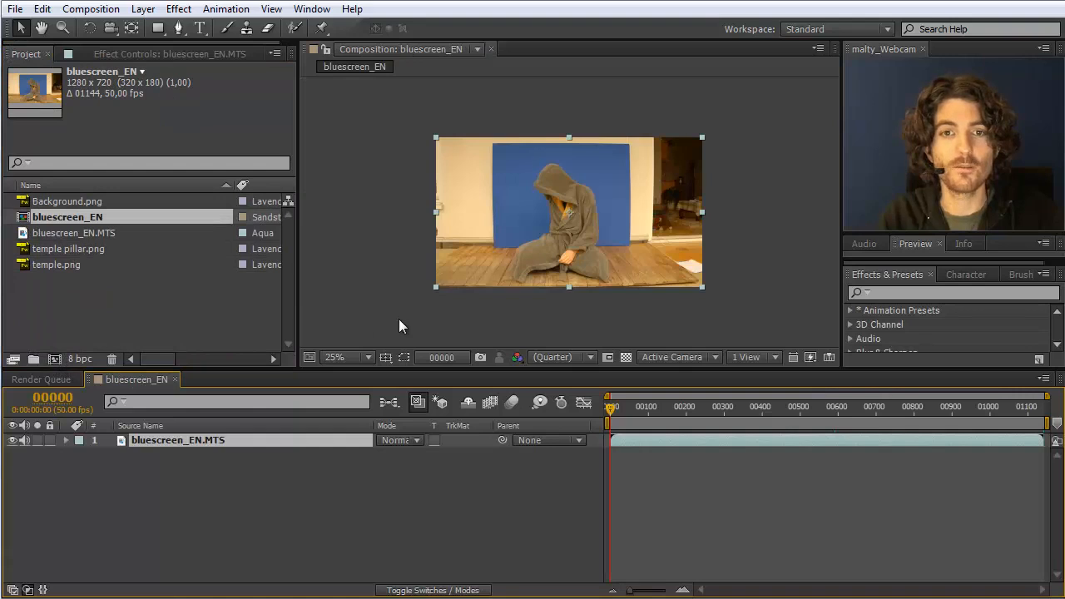
Step: Scrub the bluescreen_EN composition to frame 00813 and examine the blue backdrop and its surroundings around the seated figure
key("period")
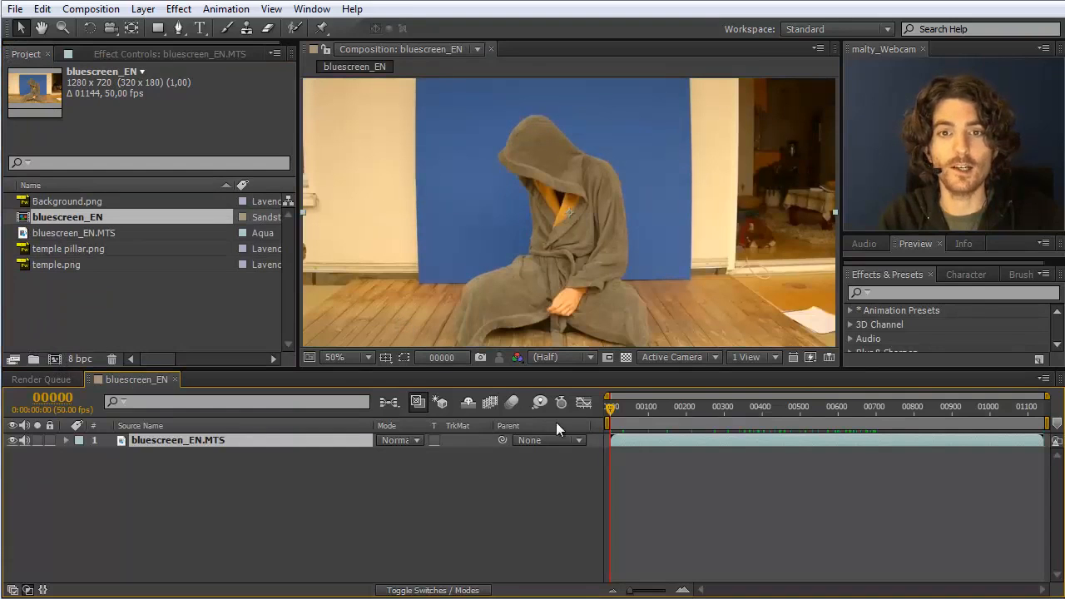
left_click_drag(609, 409, 918, 429)
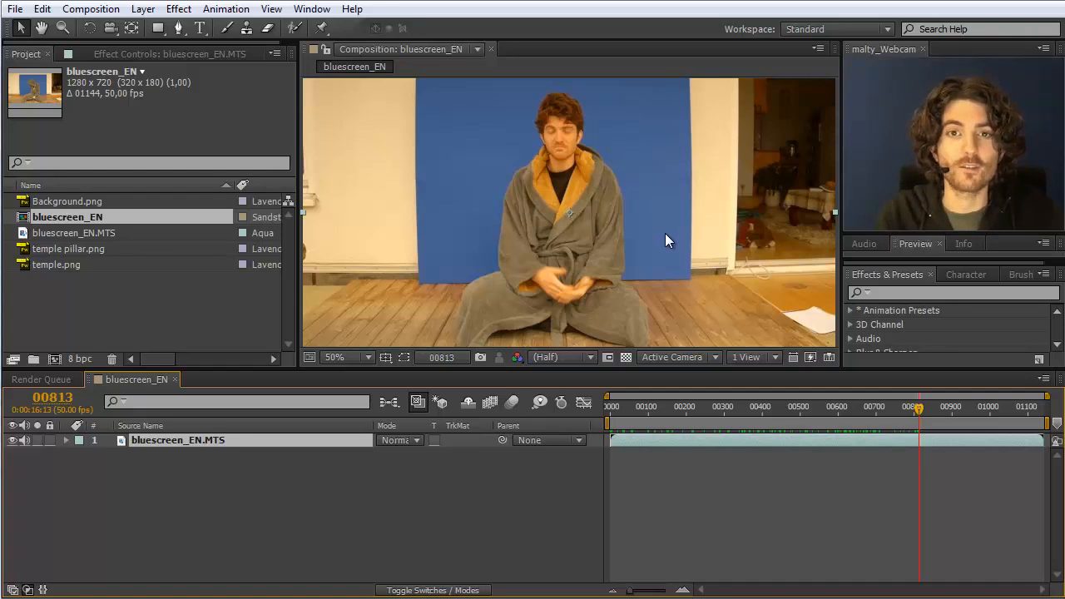
key("comma")
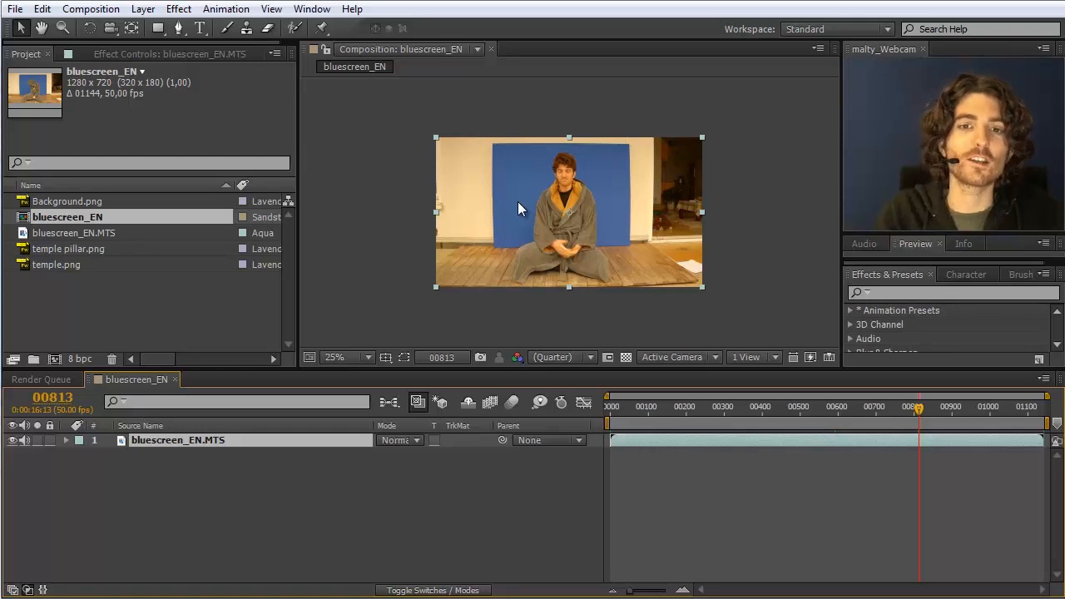
key("period")
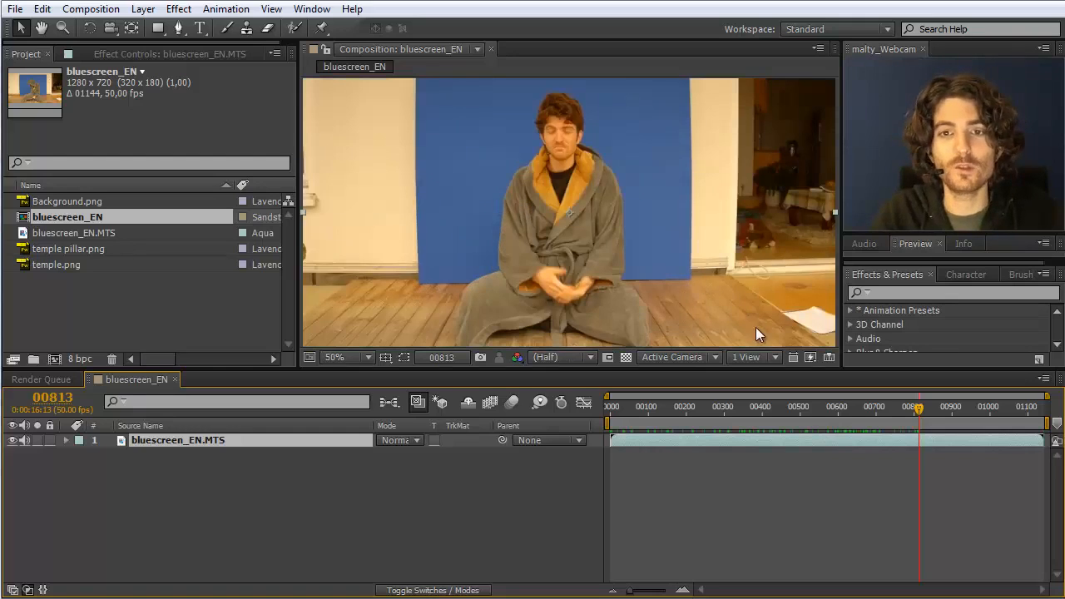
key("comma")
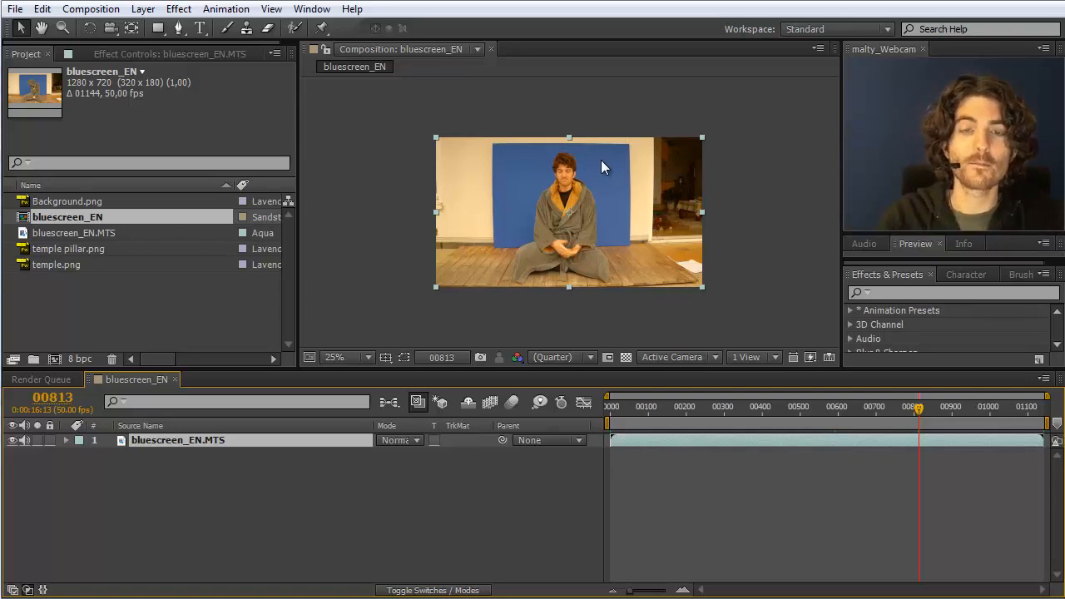
scroll(623, 174, "down", 1)
scroll(624, 176, "up", 2)
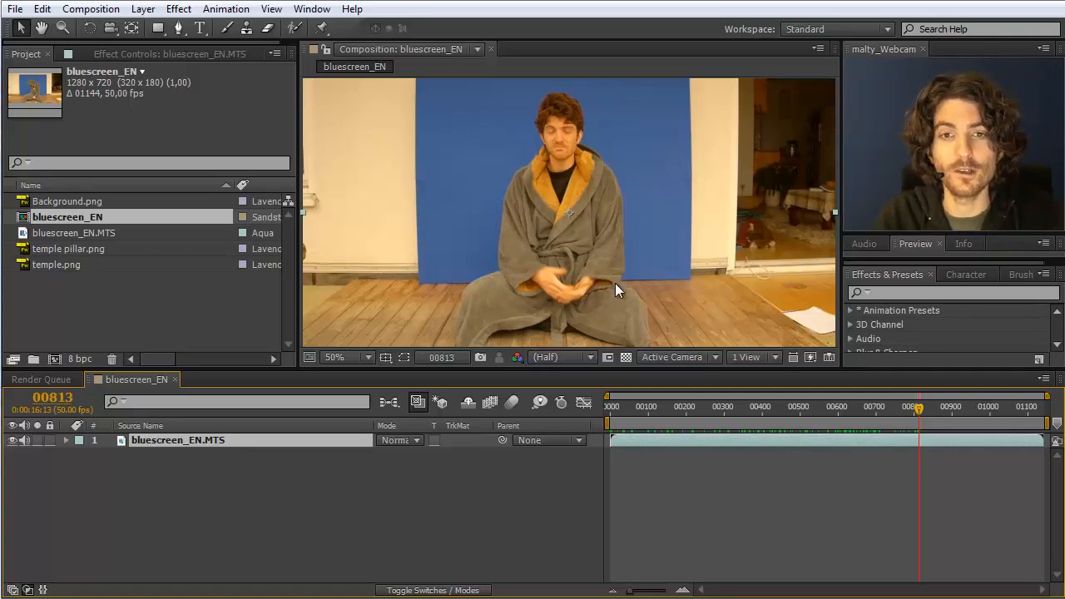
Step: Start a Pen mask on bluescreen_EN.MTS at the blue screen's lower right corner, tracing the wooden platform around to its back left corner
key("h")
left_click_drag(615, 282, 617, 260)
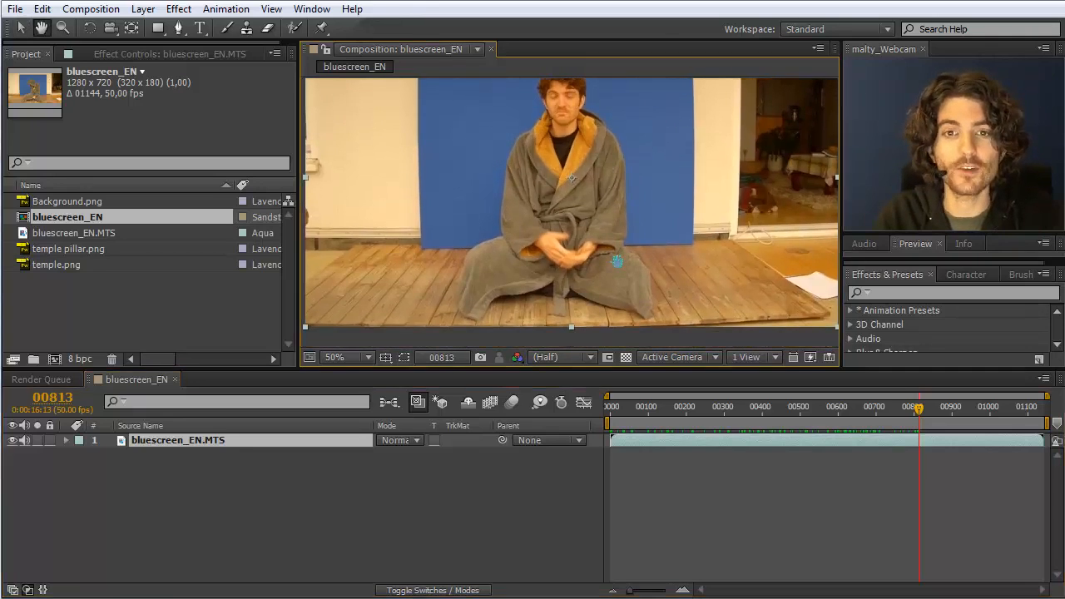
key("v")
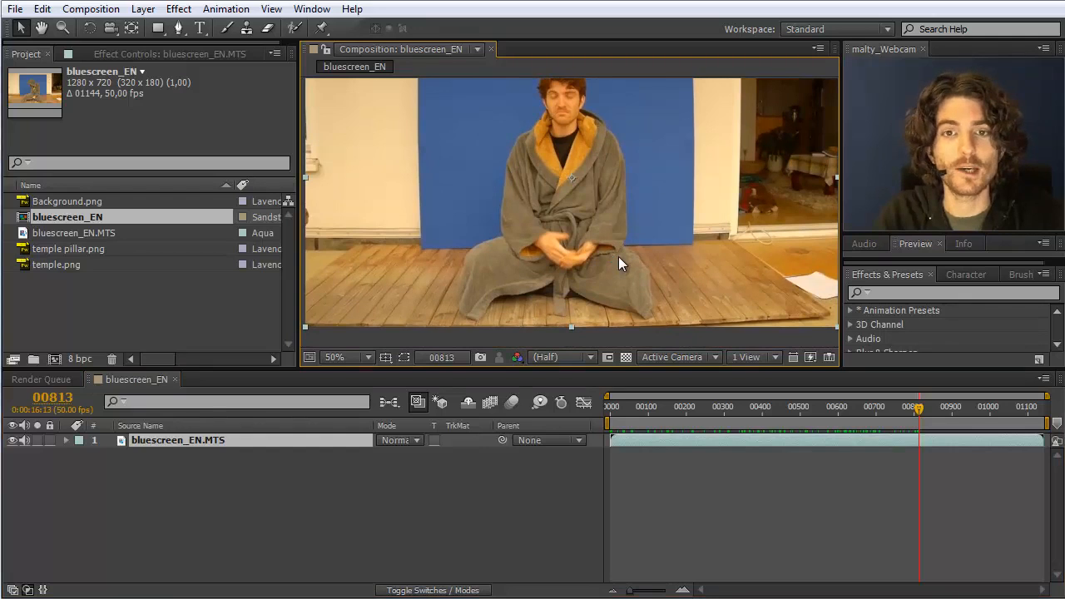
key("h")
mouse_move(618, 266)
left_mouse_down()
mouse_move(621, 321)
mouse_move(618, 233)
mouse_move(629, 274)
mouse_move(630, 256)
mouse_move(616, 253)
left_mouse_up()
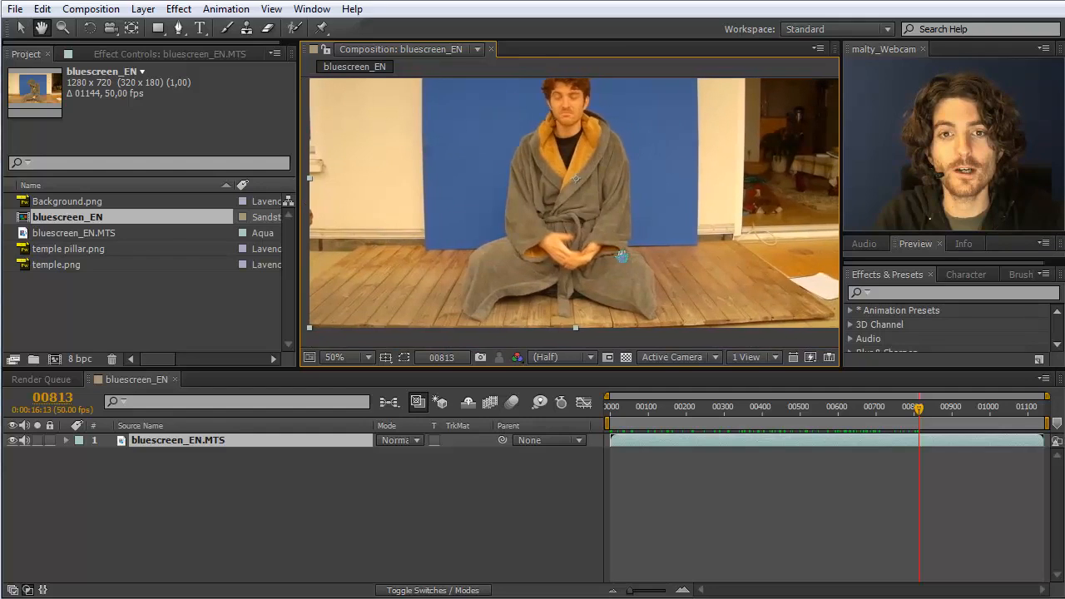
key("v")
left_click(180, 27)
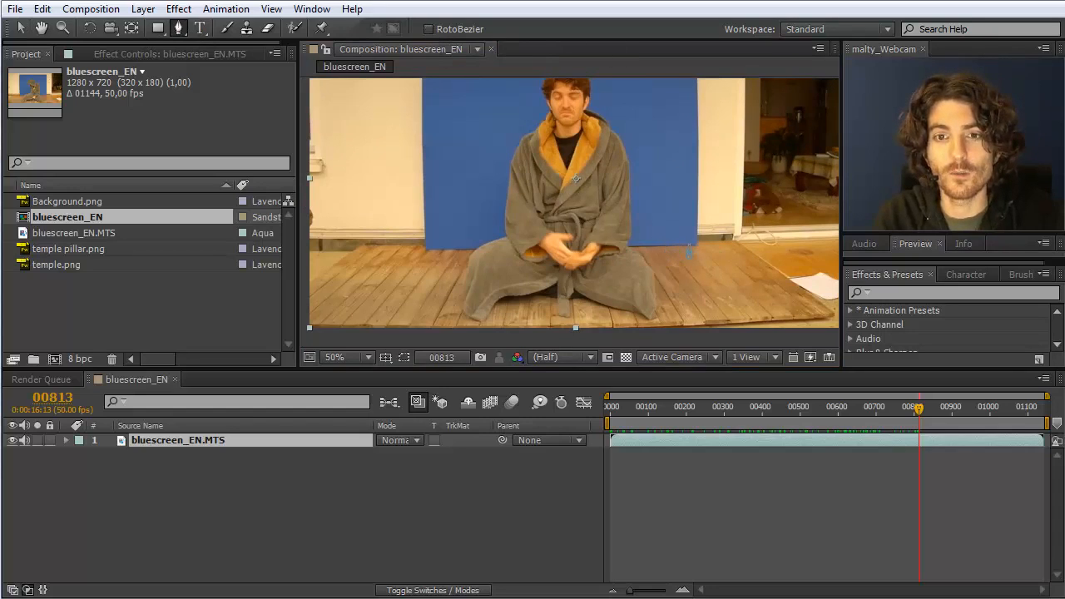
left_click(684, 247)
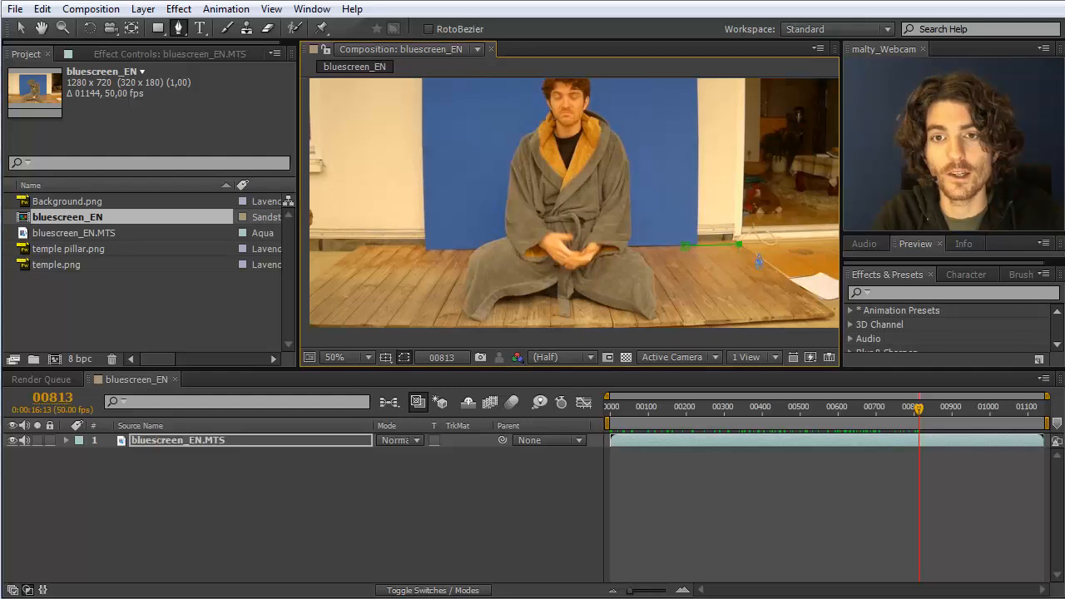
left_click(831, 311)
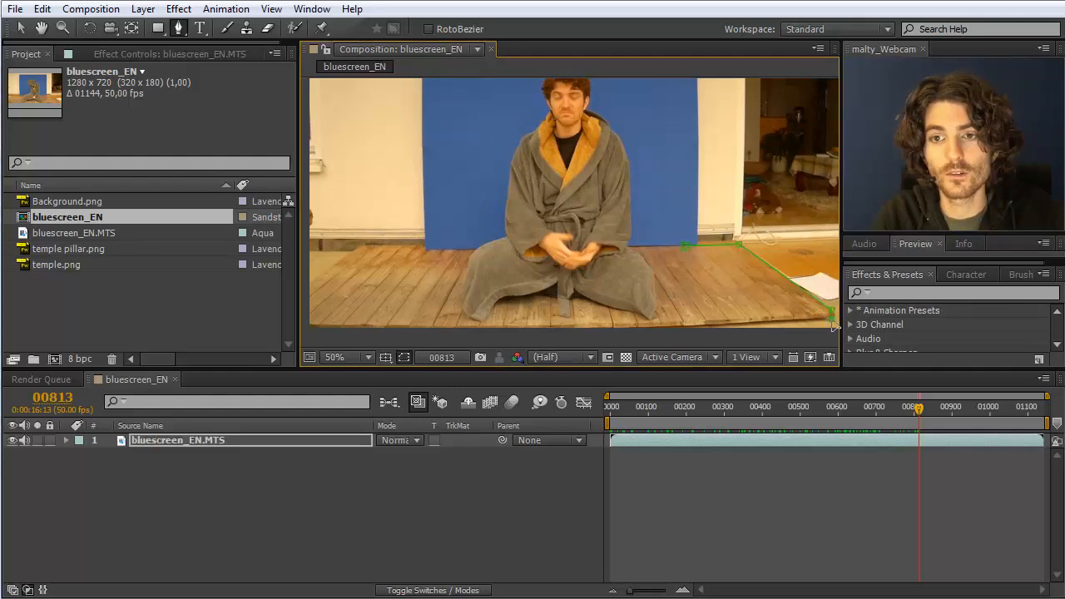
left_click(682, 327)
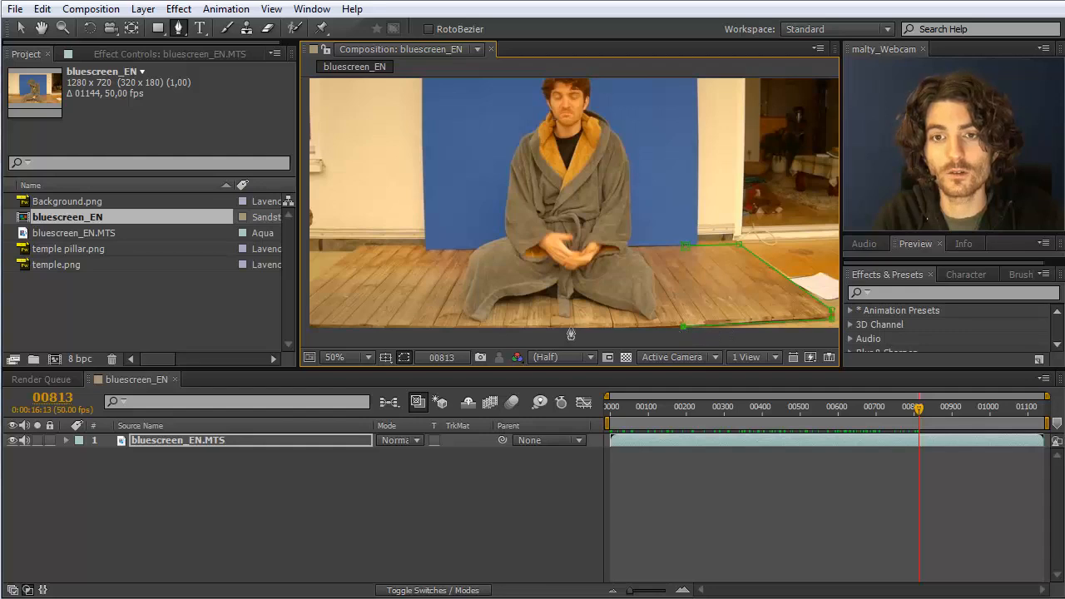
left_click(496, 333)
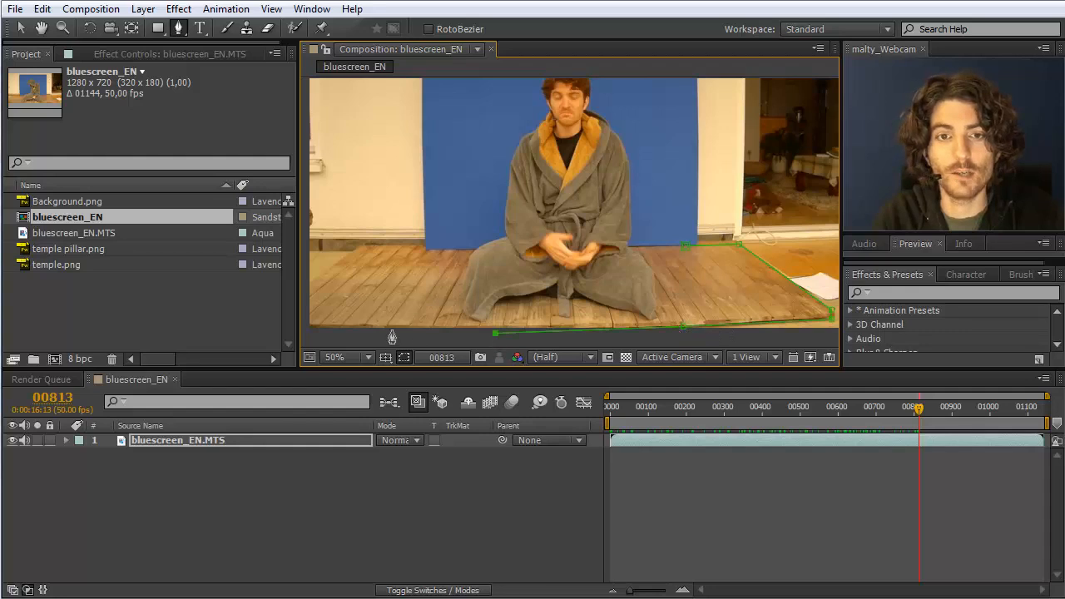
left_click(319, 331)
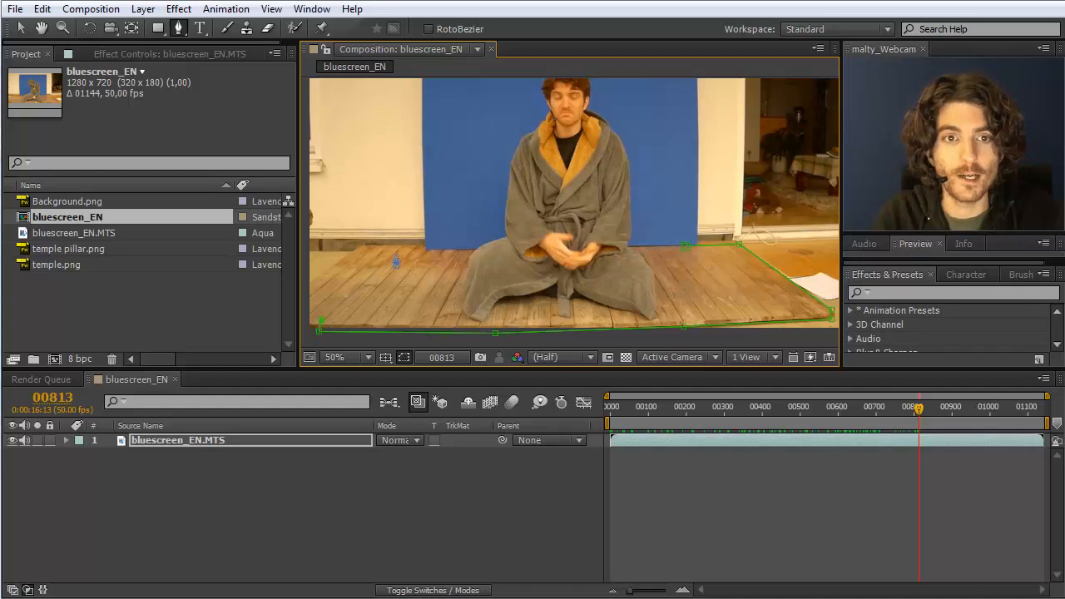
left_click(397, 250)
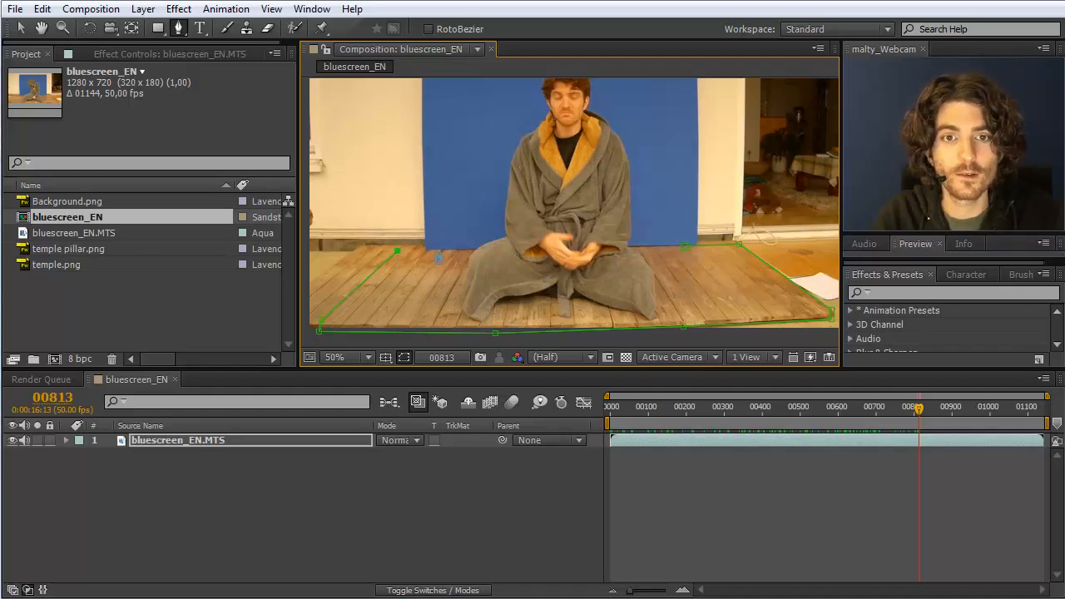
Step: Continue the mask just inside the left, upper and right edges of the blue screen and close it at its starting point
left_click(435, 250)
key("space")
left_click_drag(442, 87, 444, 148)
left_click(444, 109)
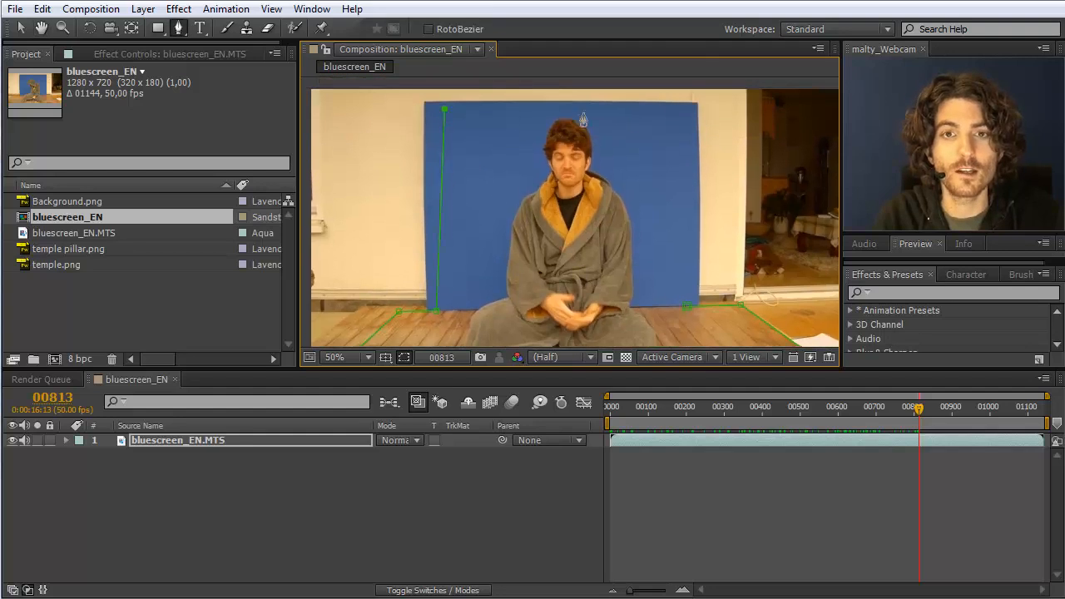
left_click(682, 109)
left_click(684, 306)
key("v")
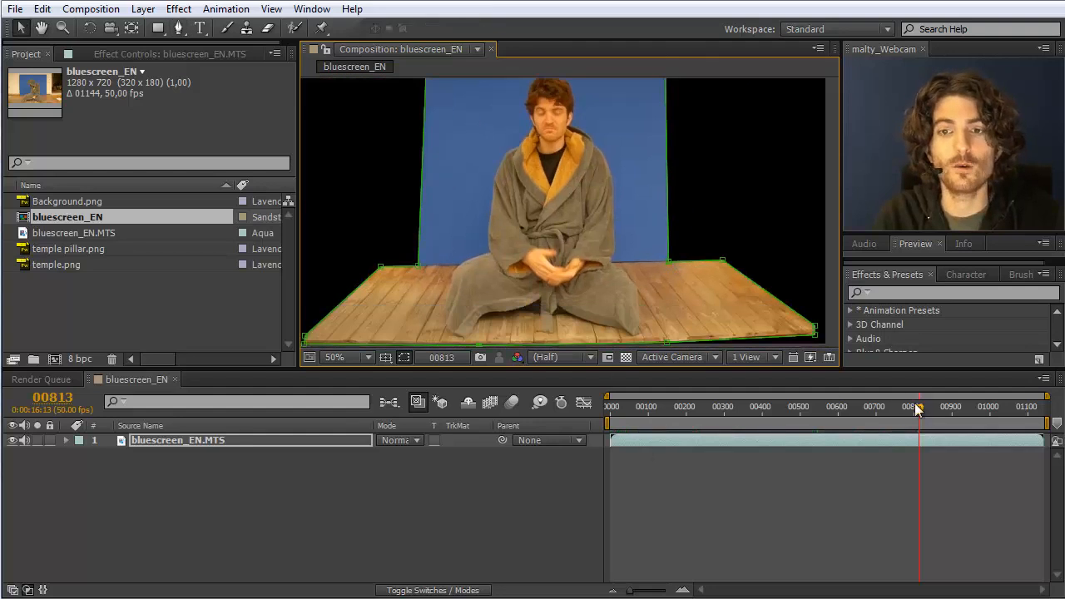
Step: Move to frame 00432 and apply the Keylight (1.2) effect to the bluescreen_EN.MTS layer
left_click_drag(915, 406, 774, 406)
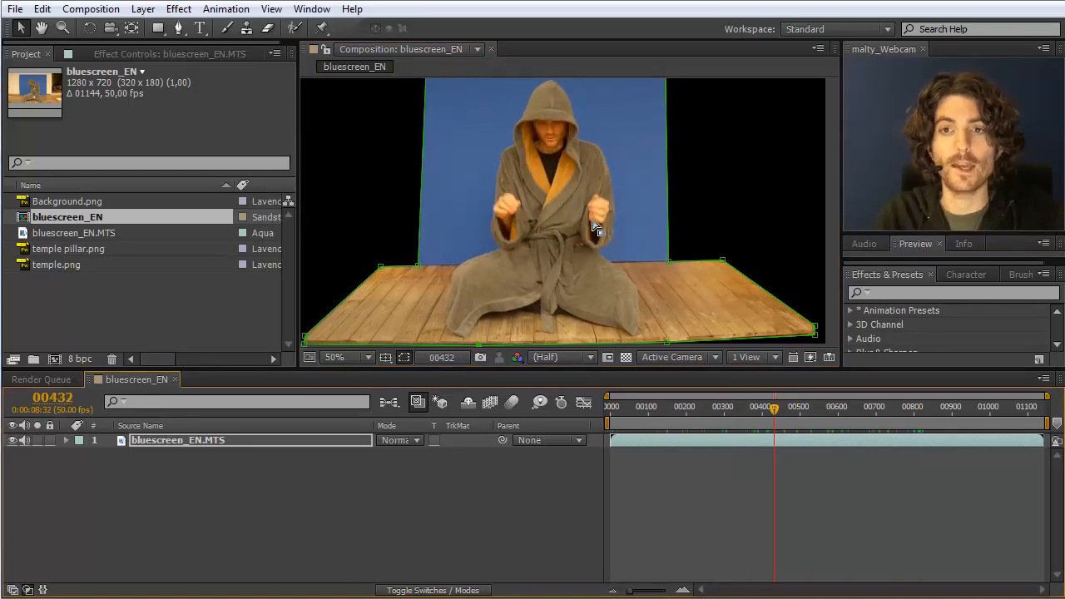
left_click(900, 295)
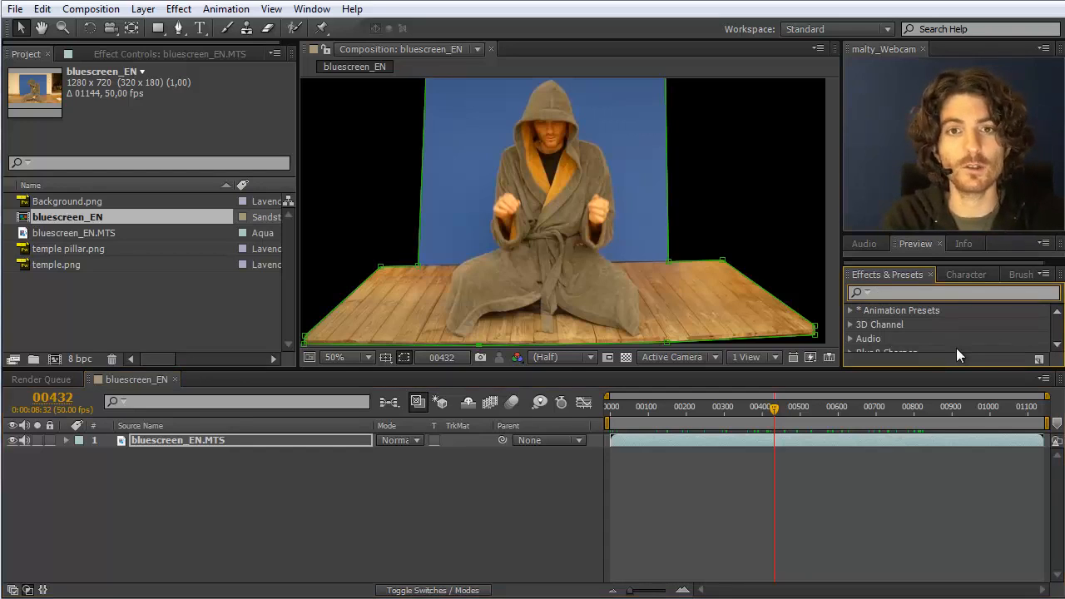
type("Key")
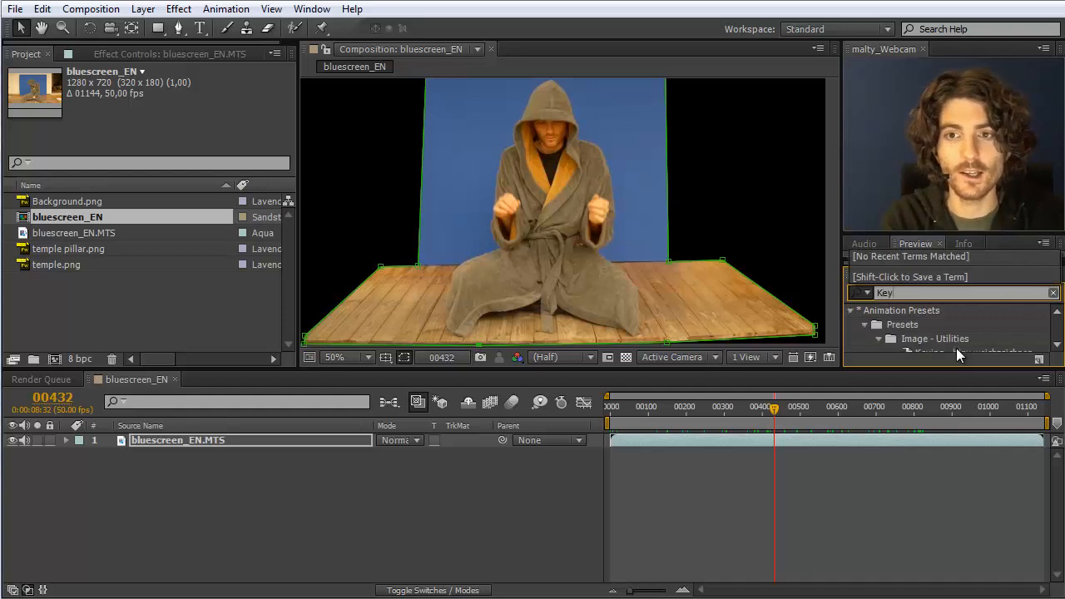
type("Li")
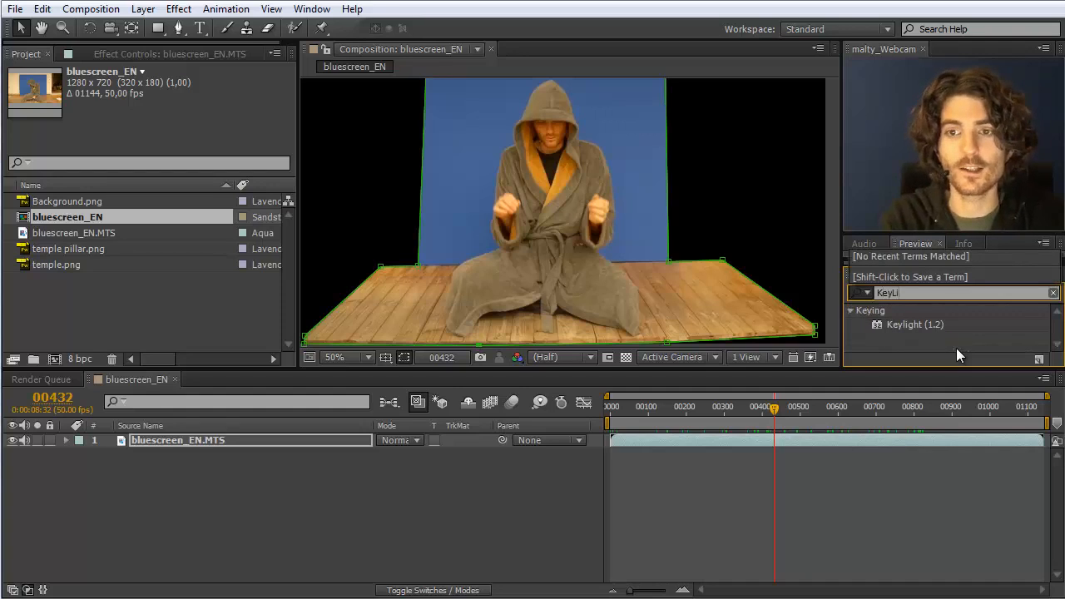
left_click(908, 324)
left_click_drag(908, 321, 242, 438)
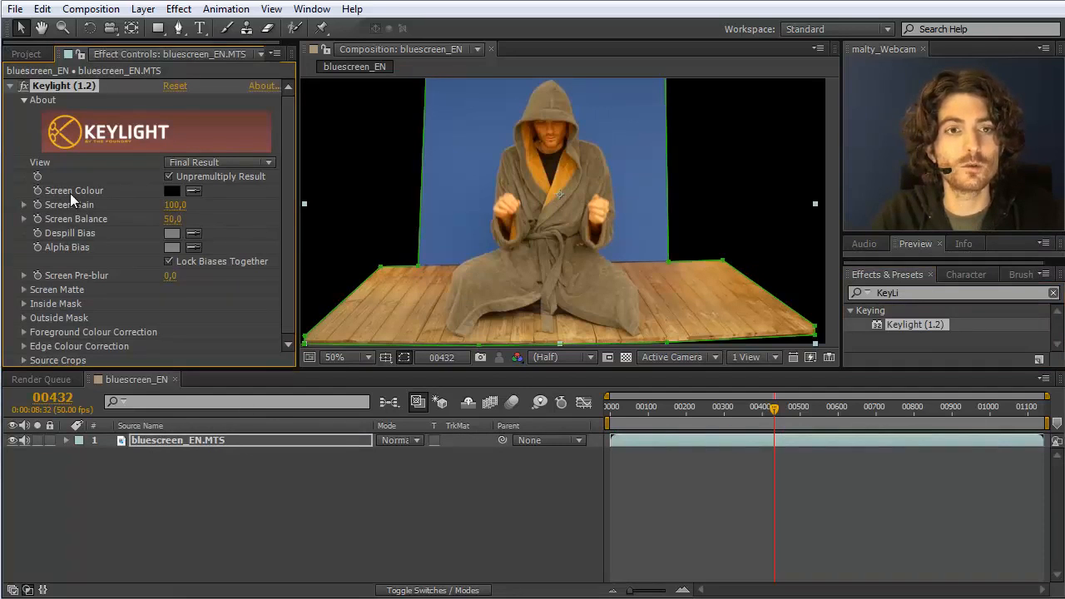
Step: Sample the blue backdrop beside the hood as Keylight's Screen Colour, and show the transparency grid with the mask outlines hidden
left_click(193, 191)
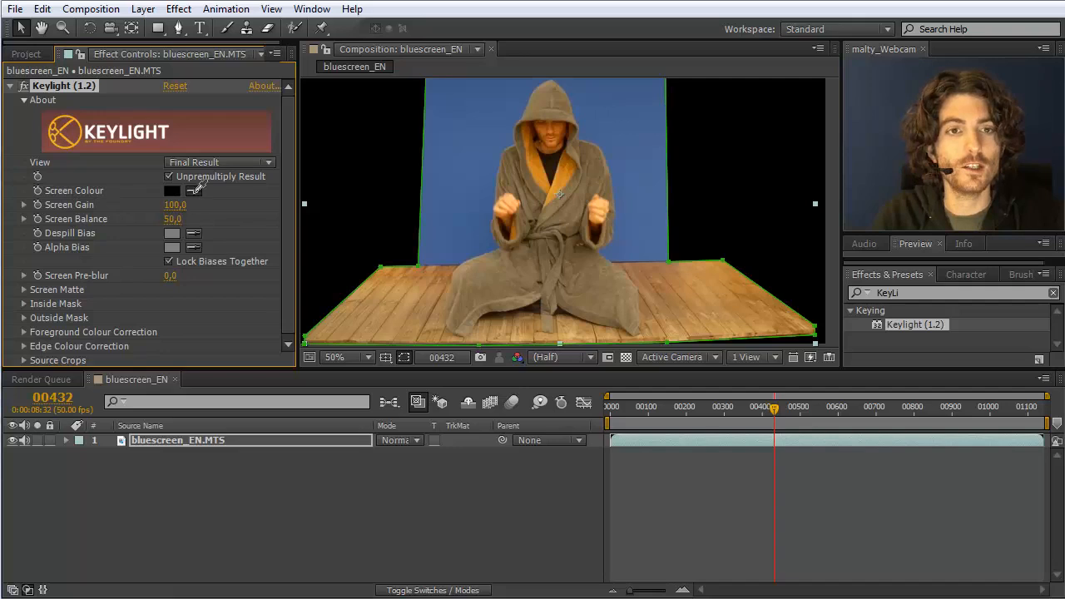
left_click(477, 152)
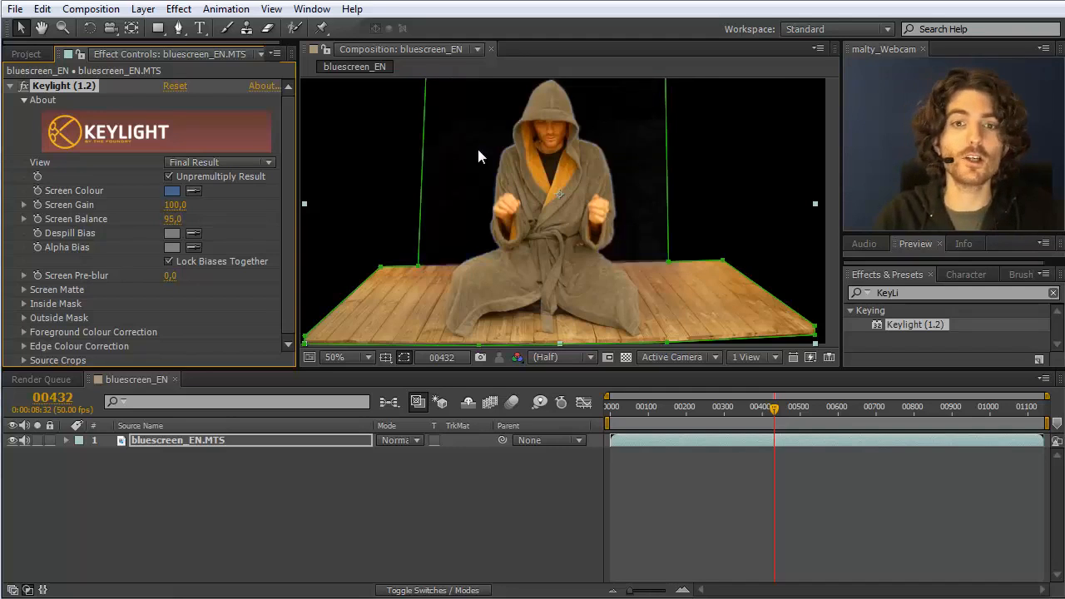
left_click(626, 357)
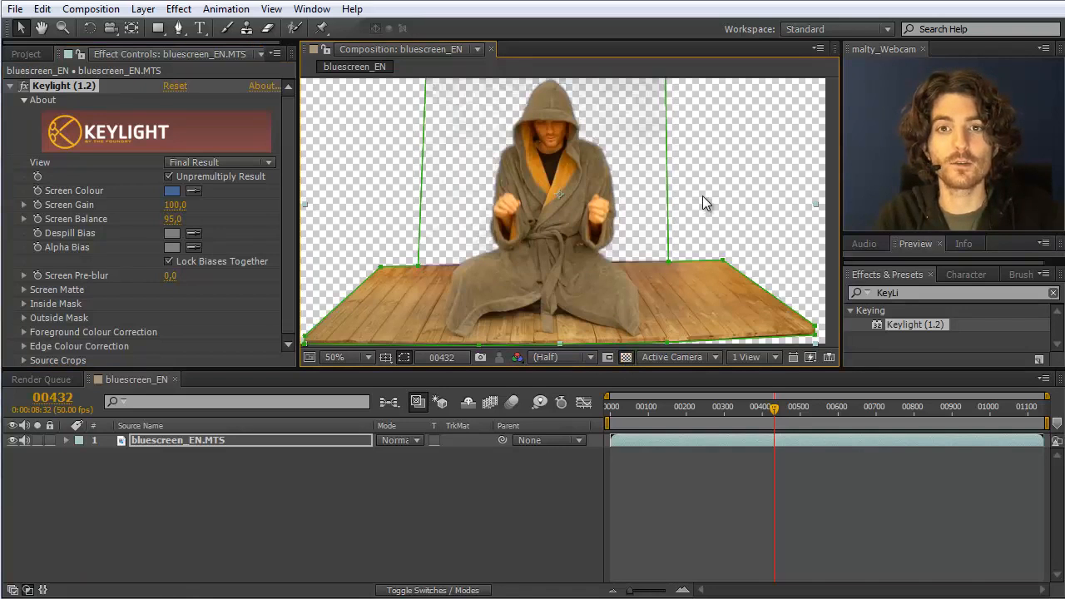
left_click_drag(702, 183, 703, 231)
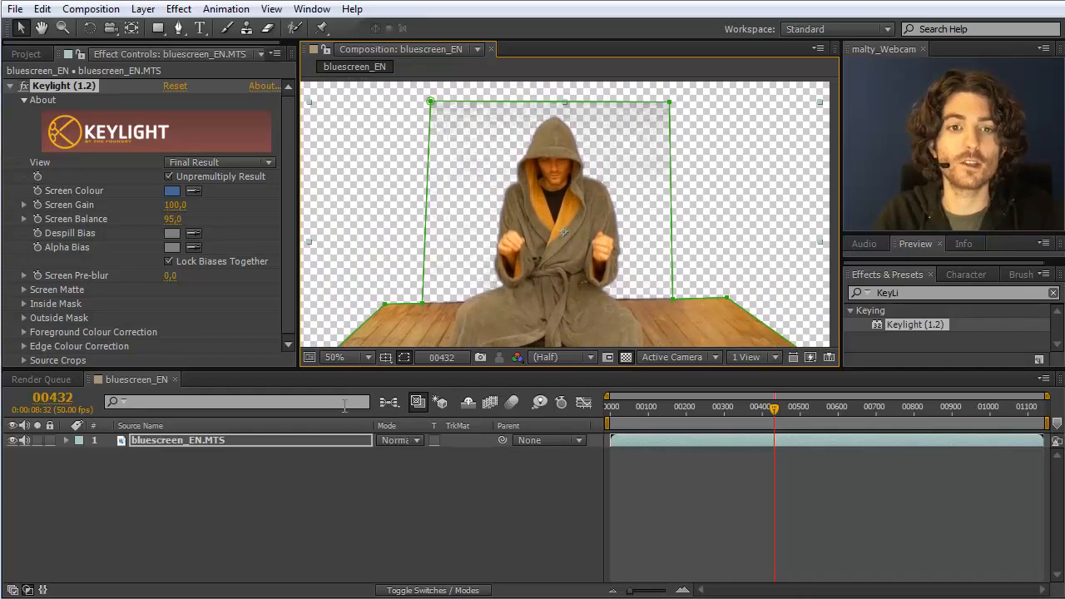
left_click(405, 357)
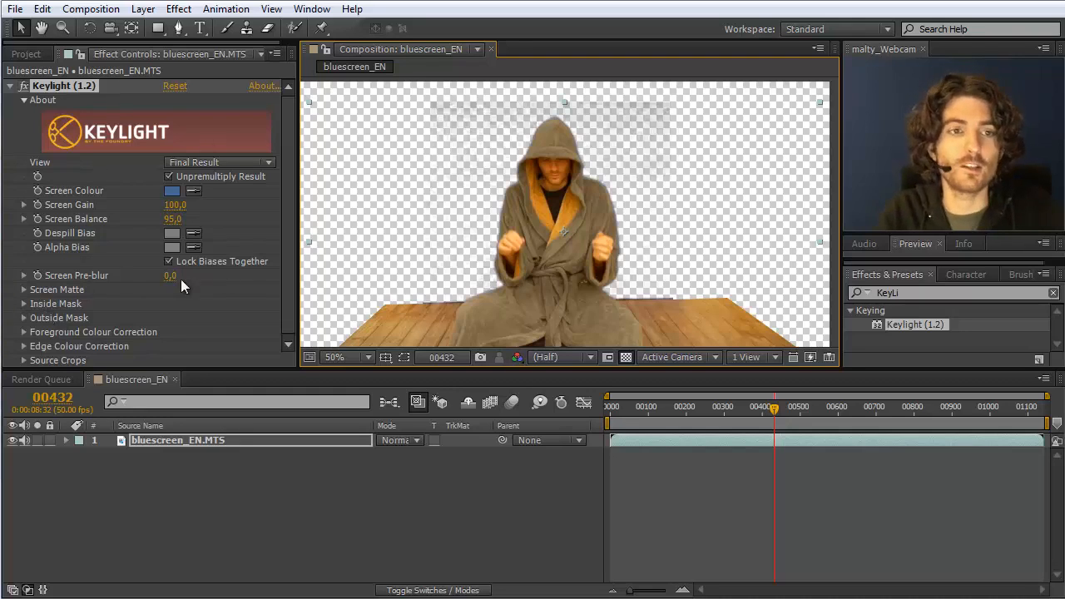
Step: Look through Keylight's Screen Matte settings and set the effect's View to Status
left_click_drag(287, 227, 287, 243)
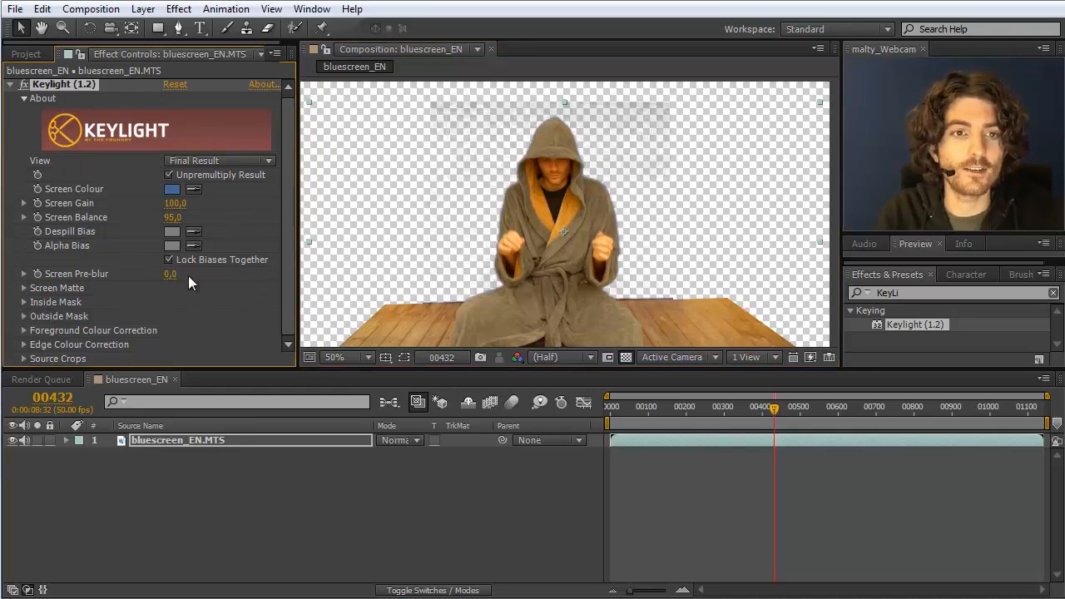
left_click(24, 288)
scroll(29, 316, "down", 2)
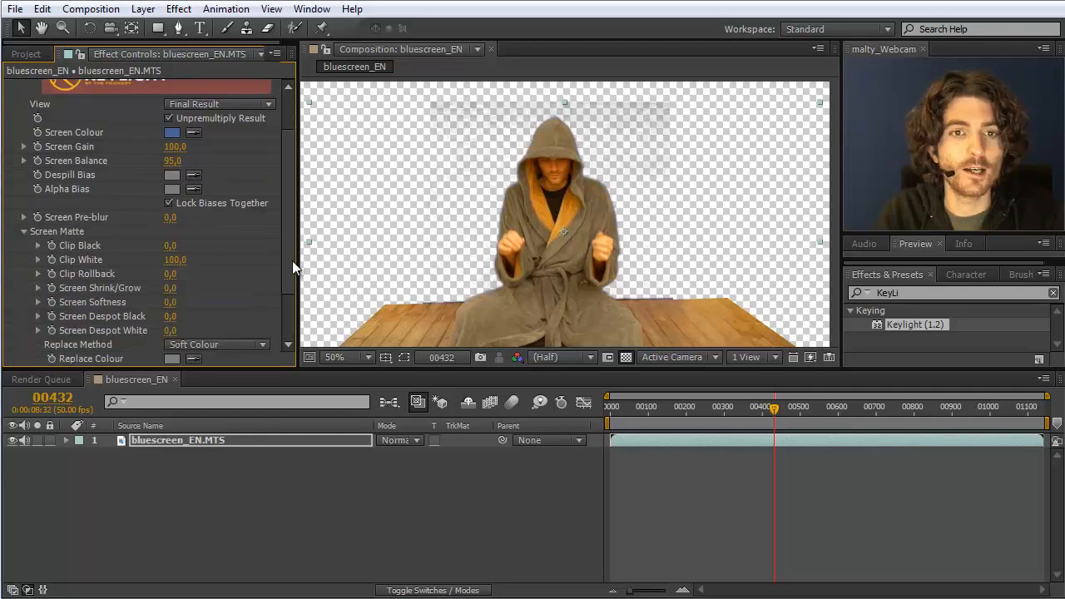
left_click_drag(292, 261, 290, 222)
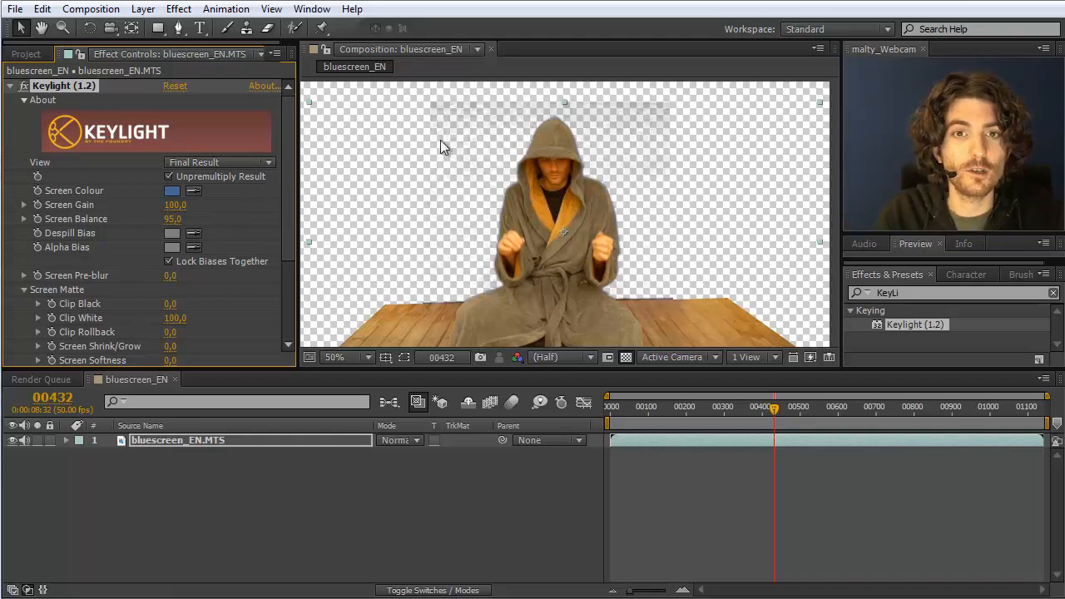
left_click(270, 163)
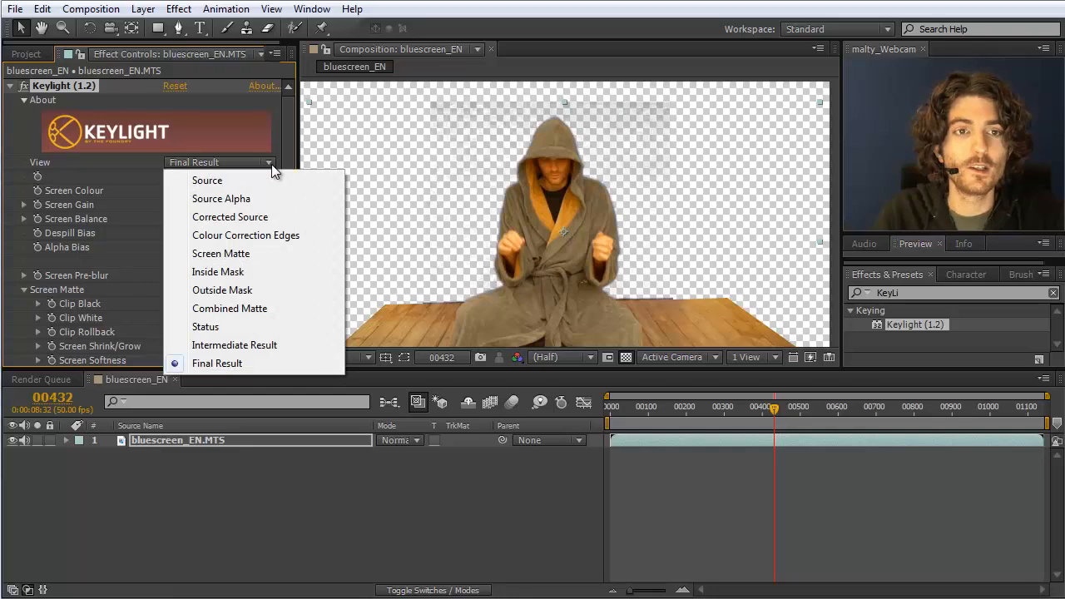
left_click(234, 328)
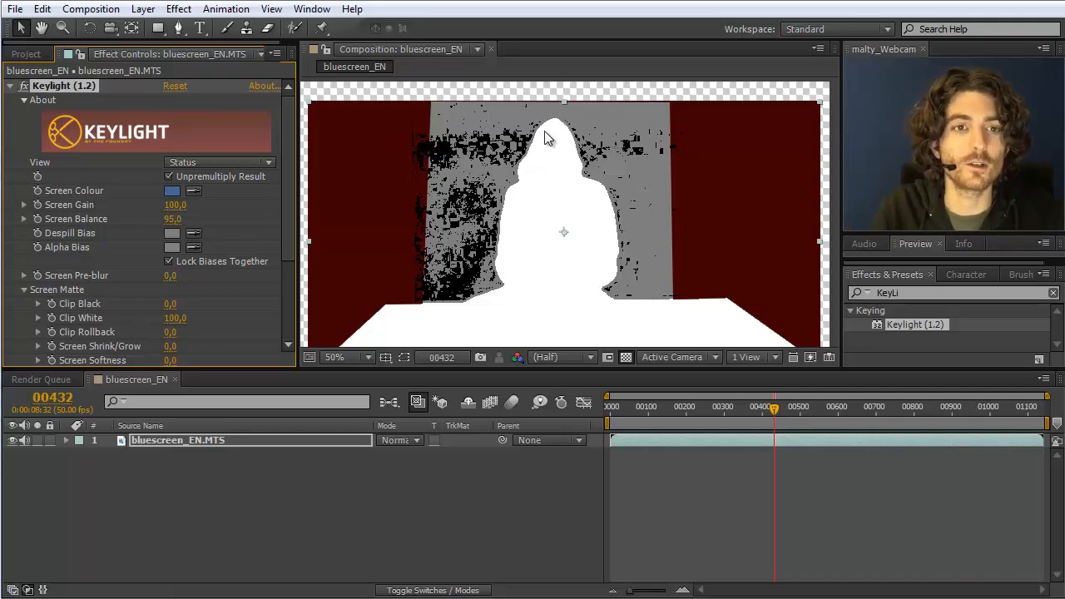
Step: Try Keylight's Screen Balance at a very low value and at 100 in the Status view, and return it to 95
left_click(24, 289)
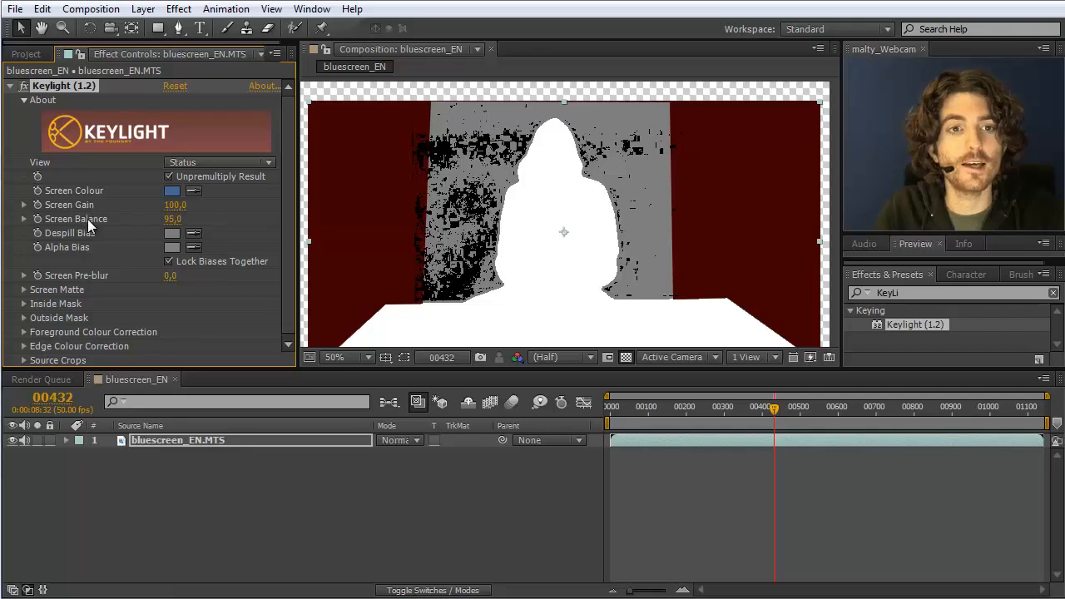
left_click_drag(172, 219, 40, 220)
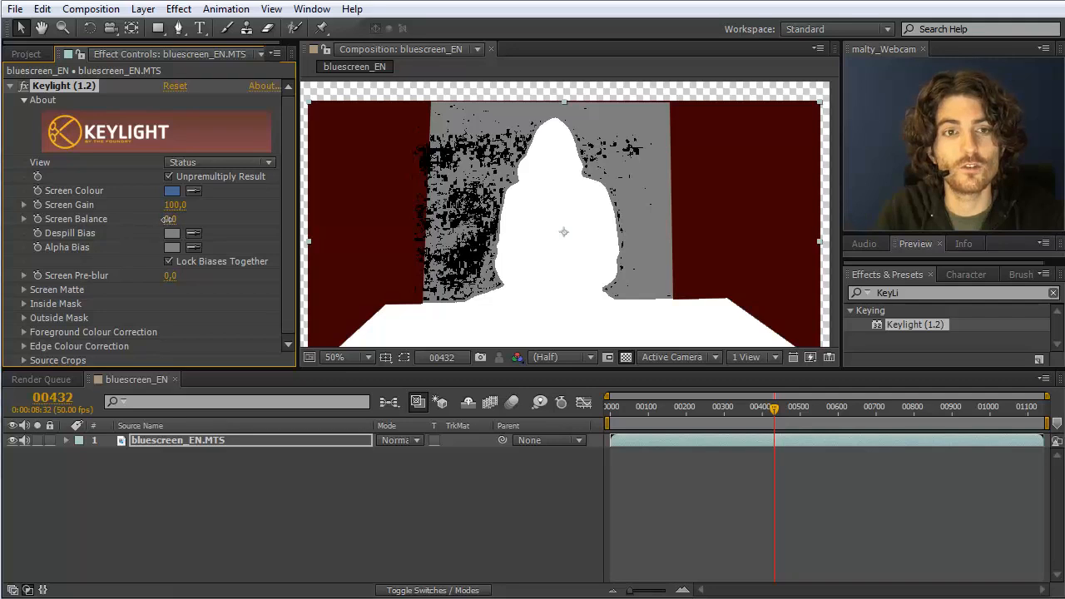
left_click_drag(169, 219, 298, 220)
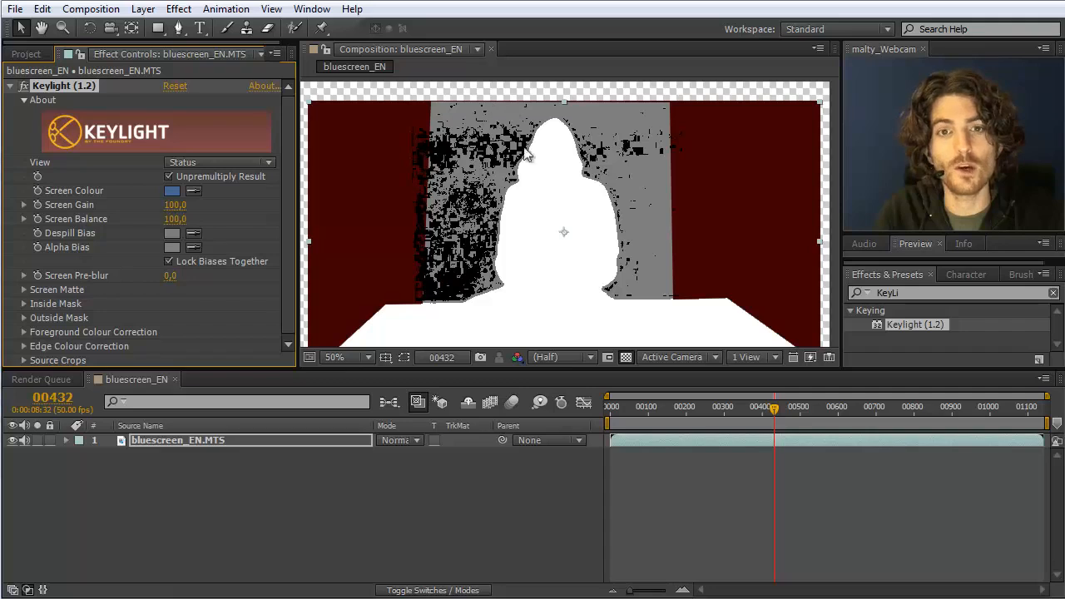
left_click_drag(173, 218, 100, 219)
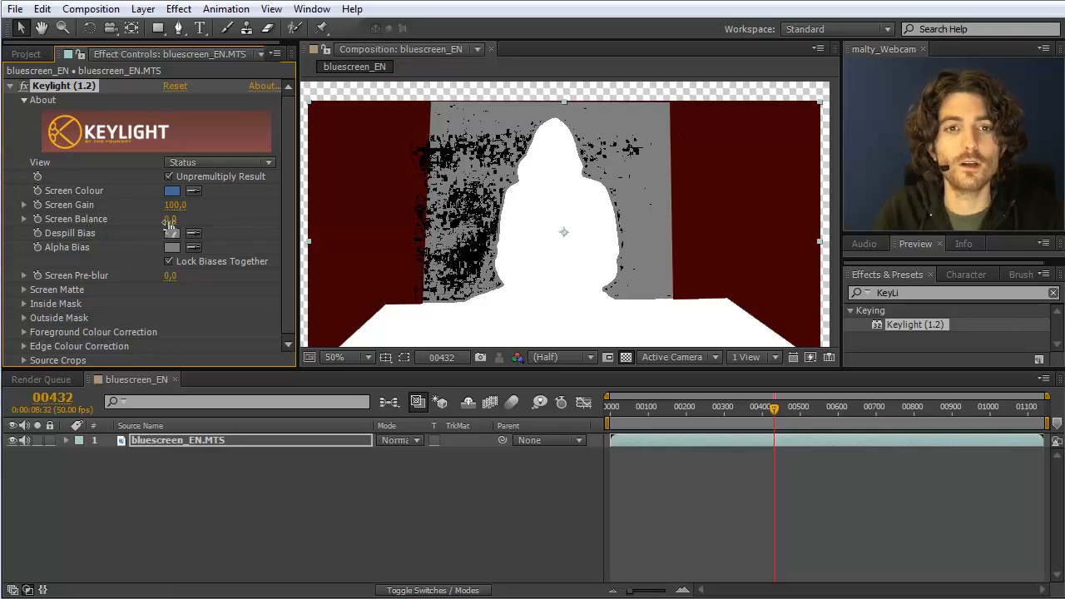
left_click_drag(170, 221, 296, 213)
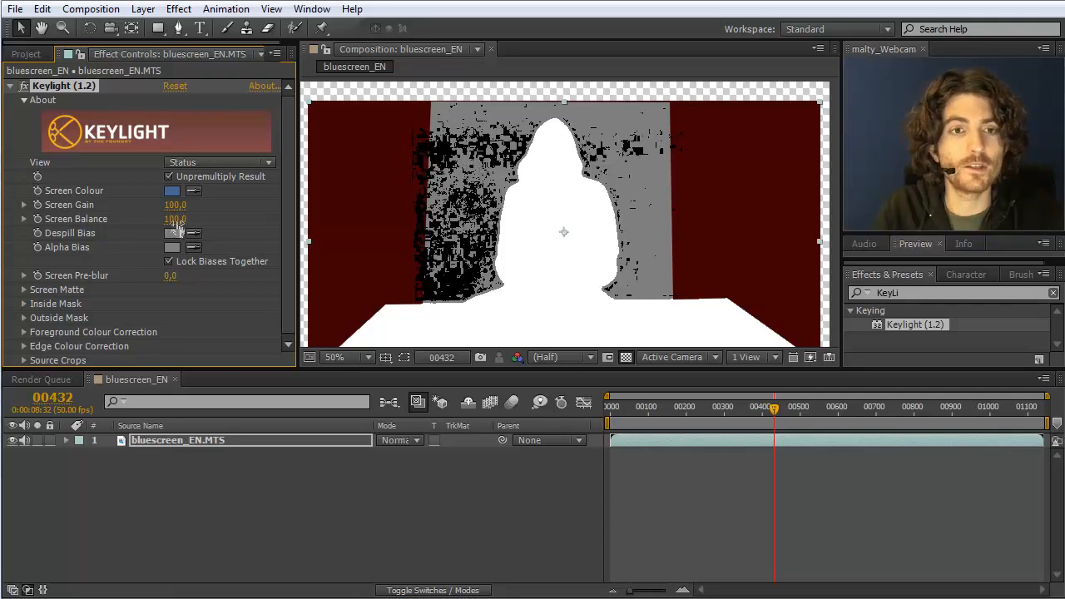
left_click_drag(176, 219, 171, 219)
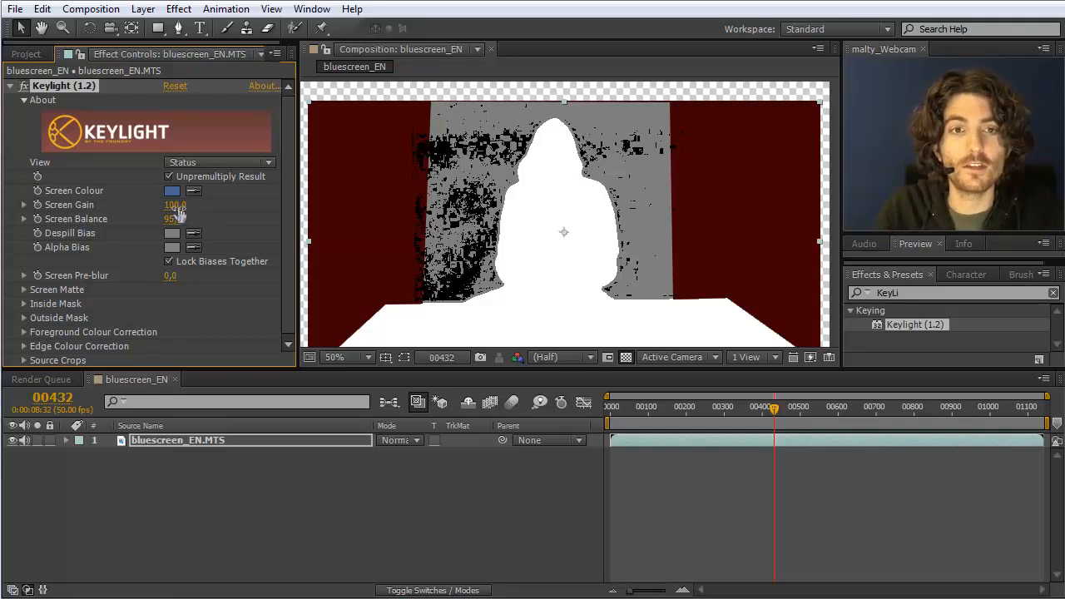
Step: Set Keylight's Screen Gain to 118 and switch the effect's View to Final Result
left_click_drag(174, 205, 188, 208)
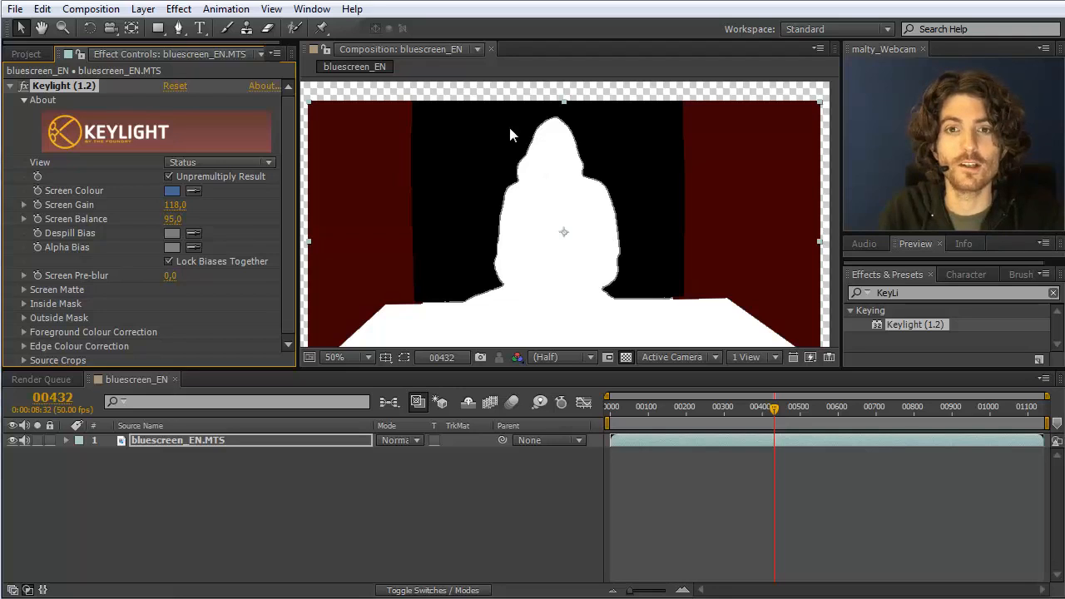
left_click(268, 163)
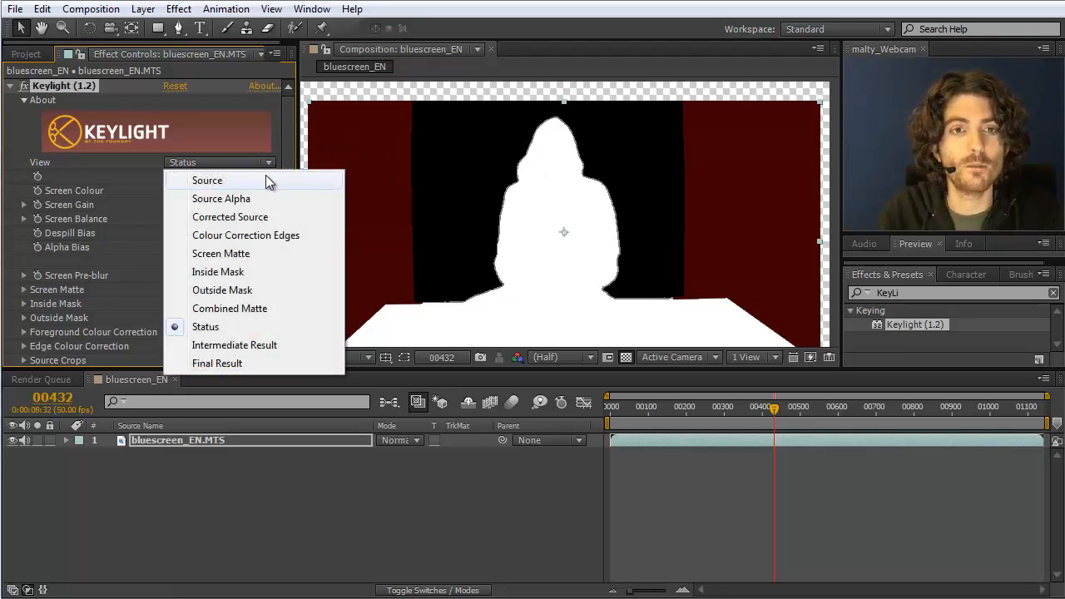
left_click(216, 364)
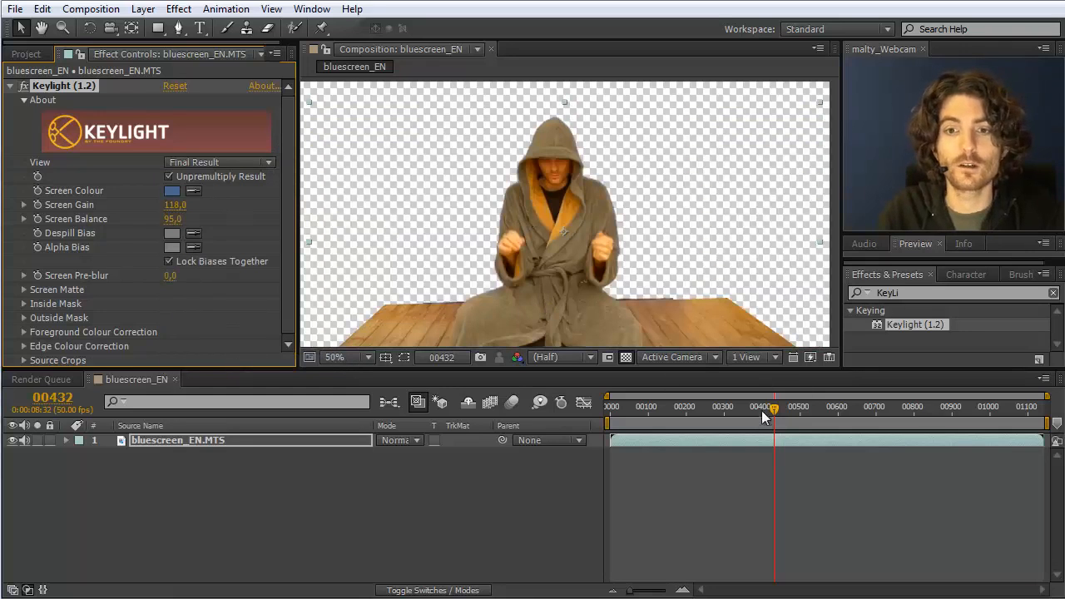
Step: Check the keyed figure at frame 00506 and look through Keylight's Screen Matte settings
left_click_drag(771, 410, 801, 406)
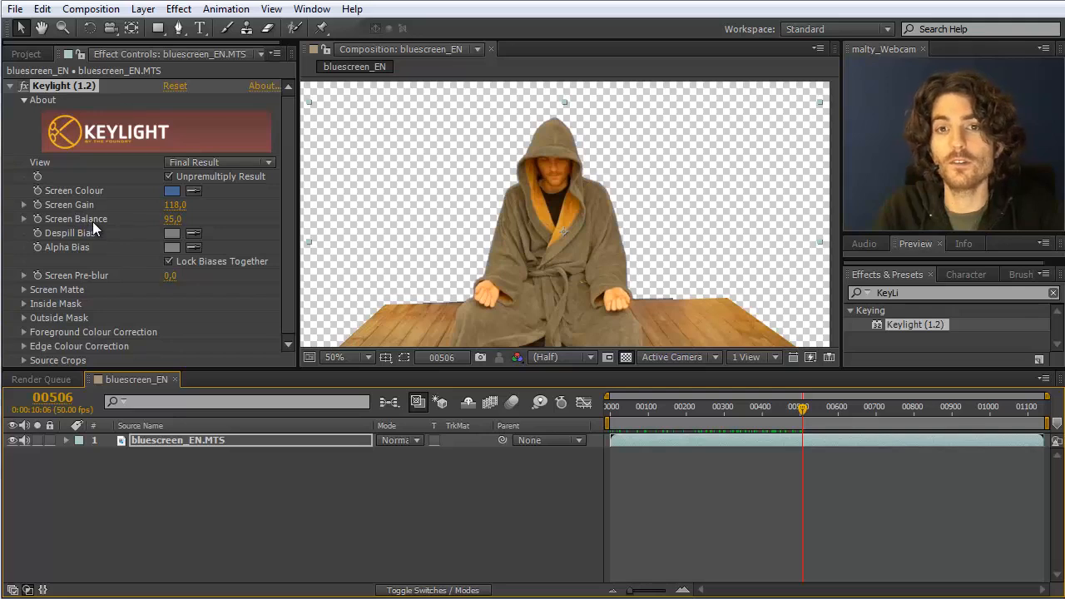
left_click(24, 289)
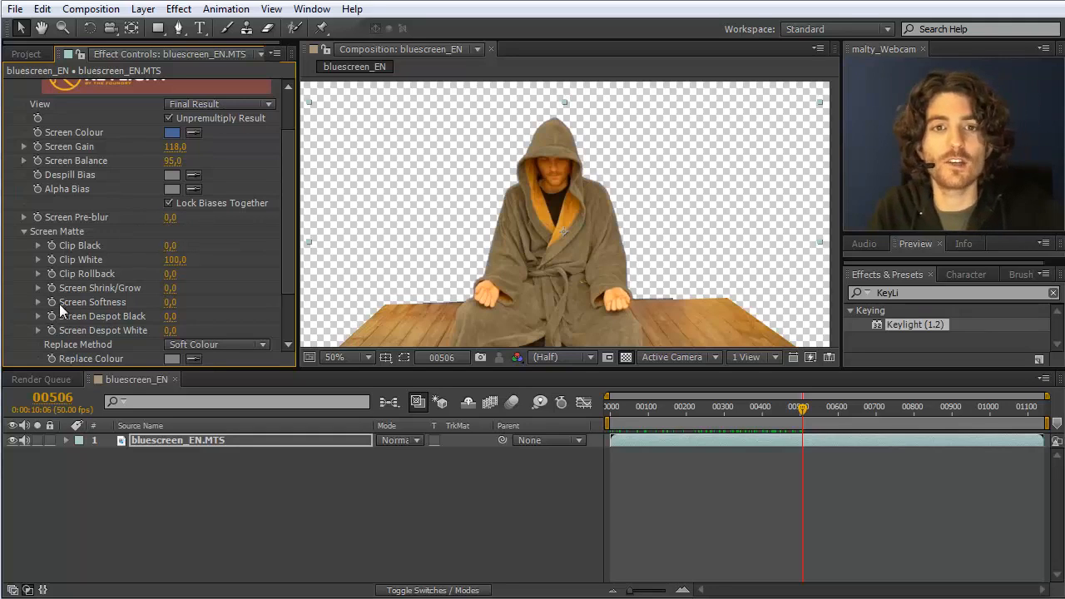
left_click(23, 231)
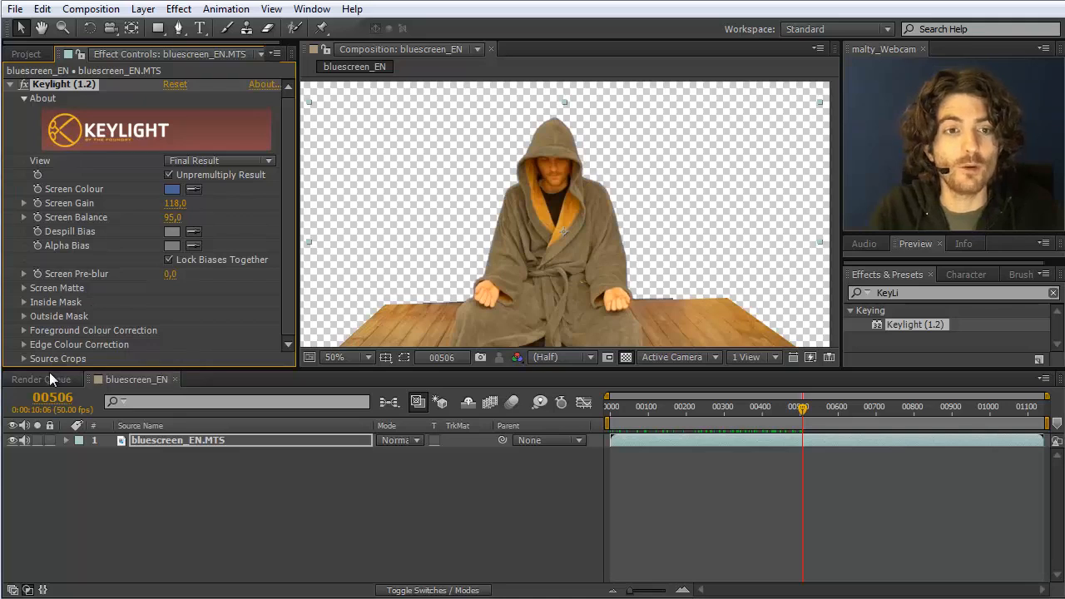
Step: Create a new composition from Background.png in the project
left_click(25, 54)
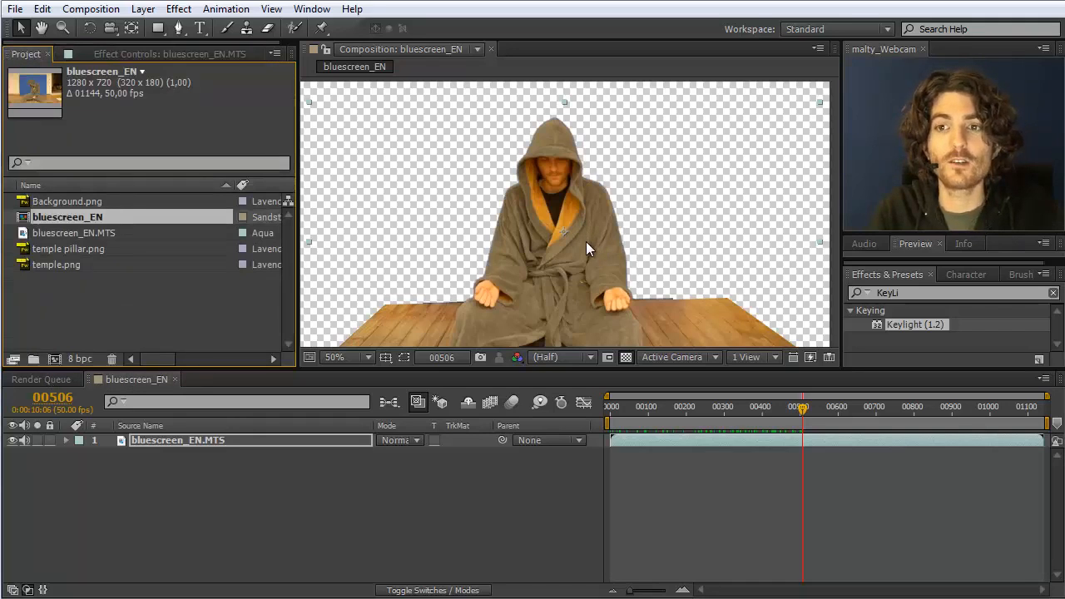
left_click(175, 459)
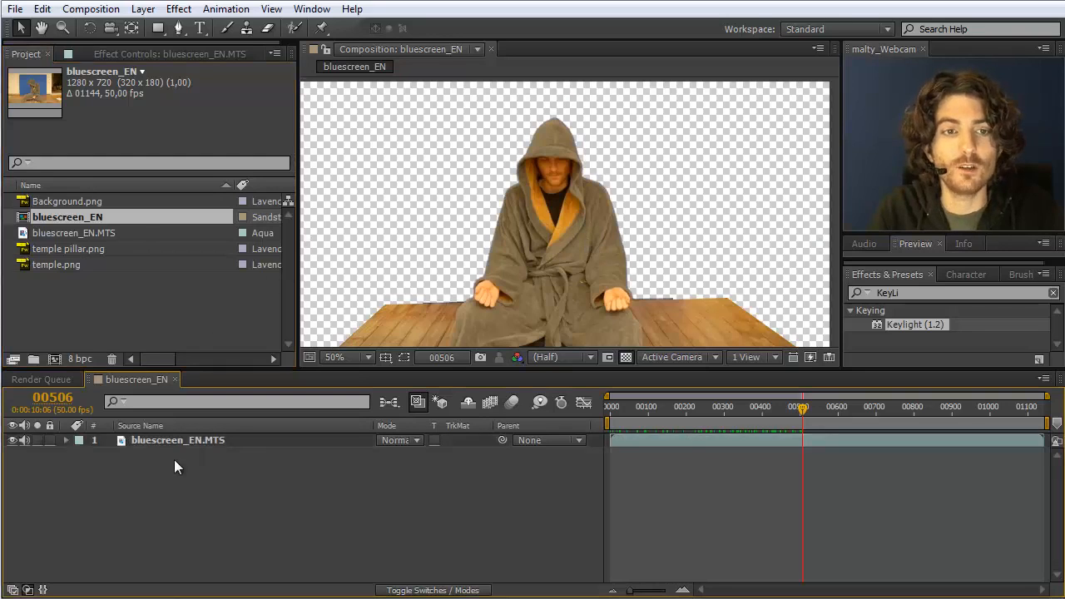
left_click(170, 440)
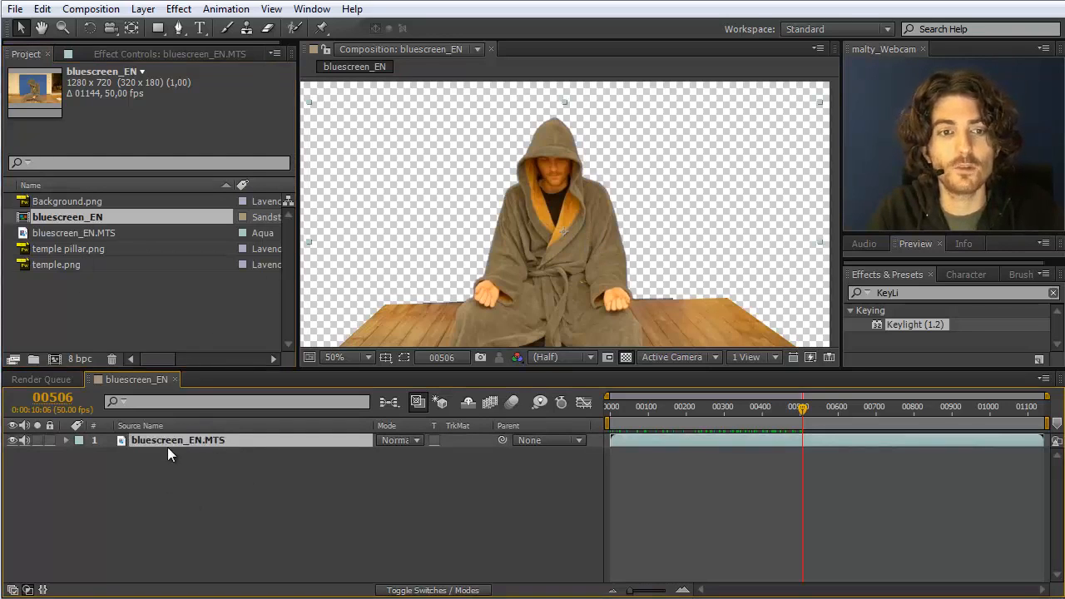
left_click(119, 308)
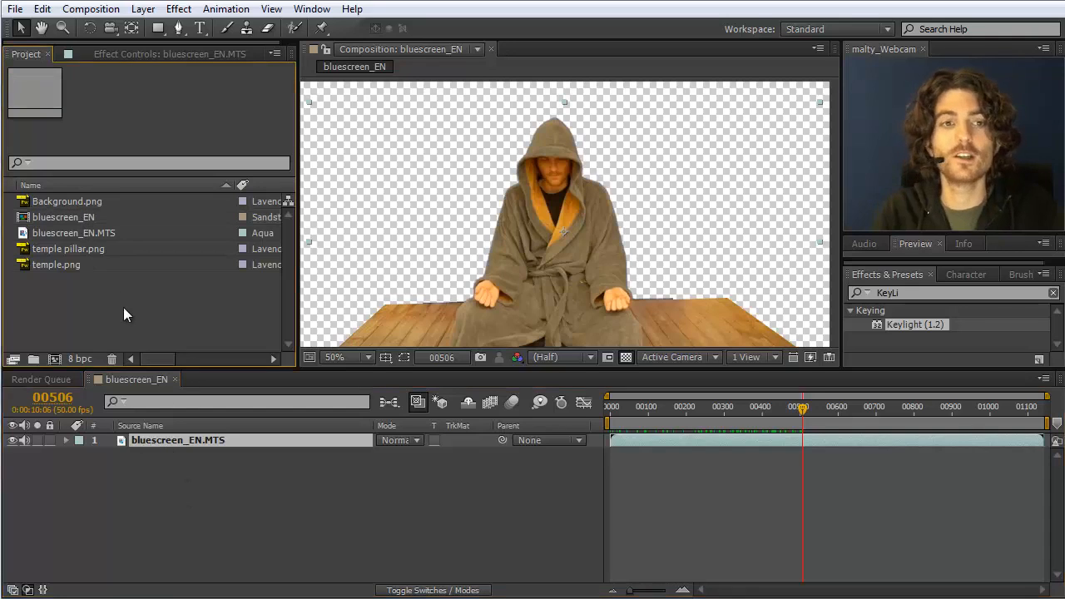
left_click(50, 203)
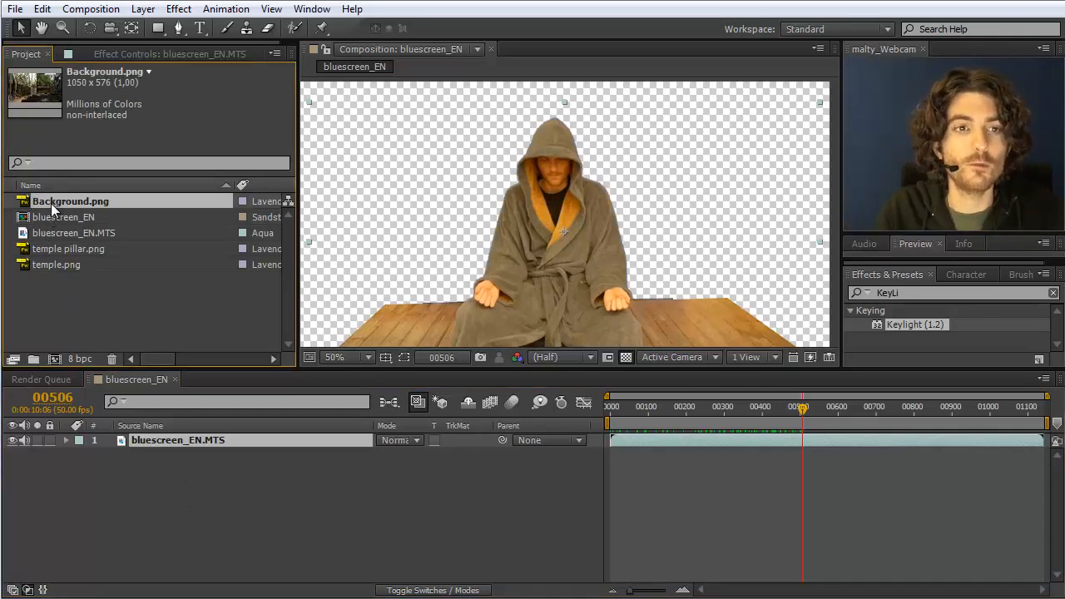
left_click_drag(59, 199, 57, 359)
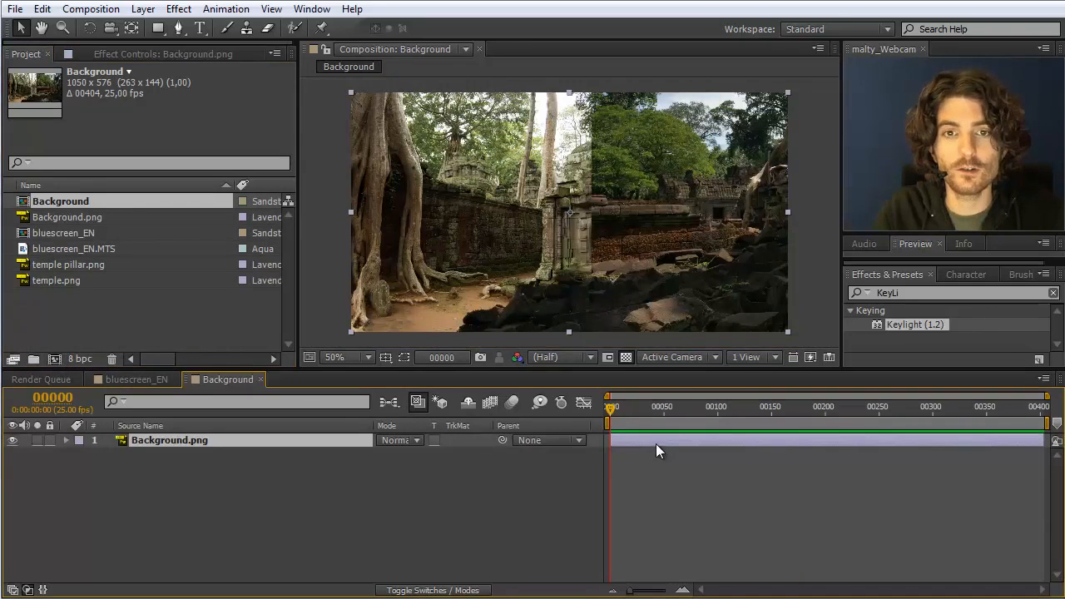
Step: Add temple.png as a layer above Background.png in the Background composition
left_click_drag(610, 408, 558, 409)
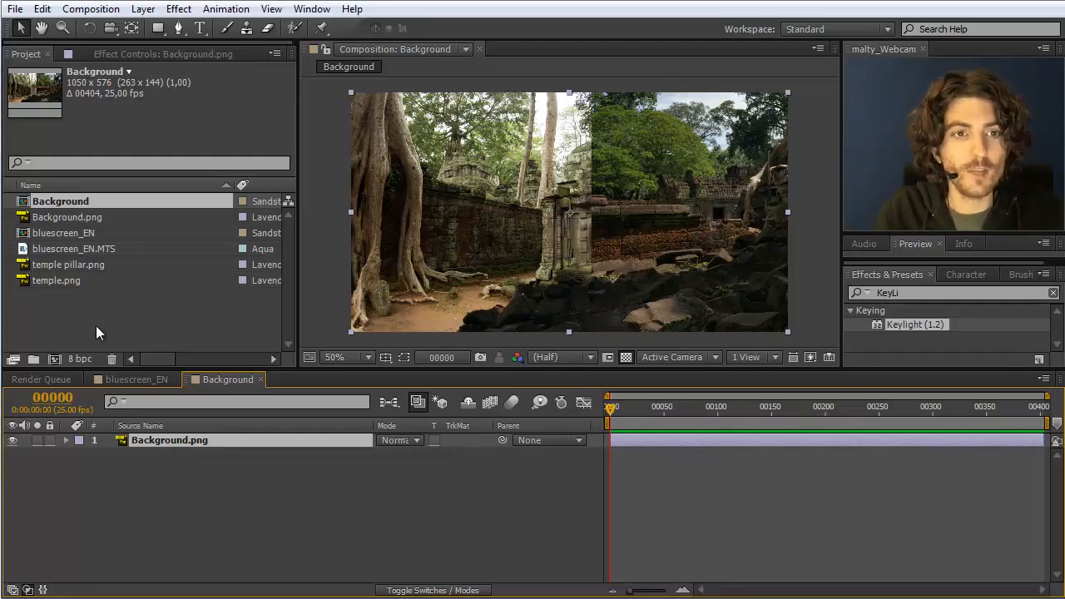
left_click(50, 282)
left_click_drag(49, 285, 75, 443)
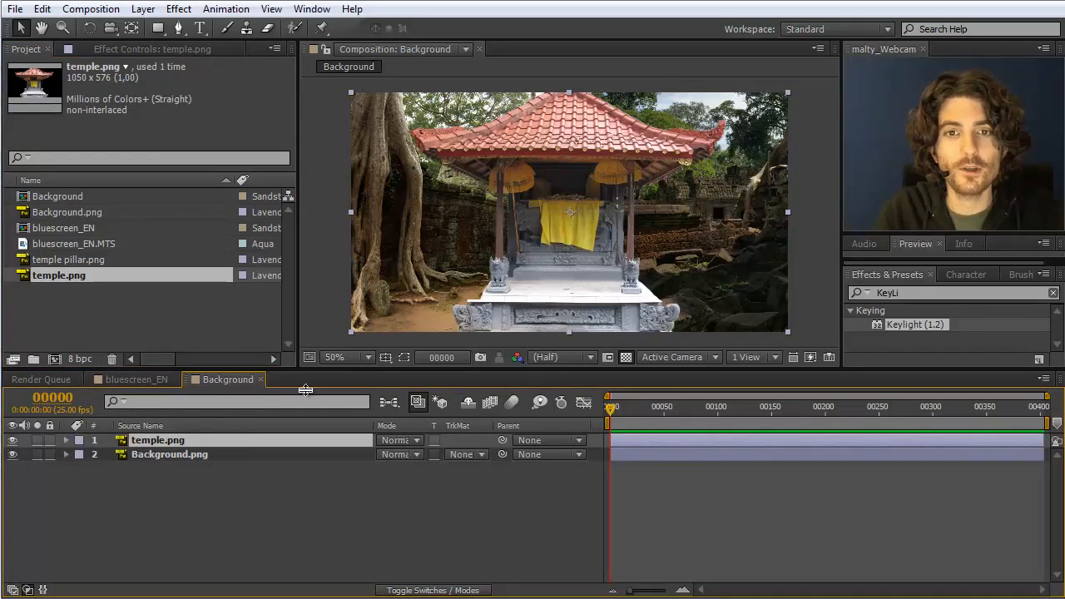
left_click(64, 244)
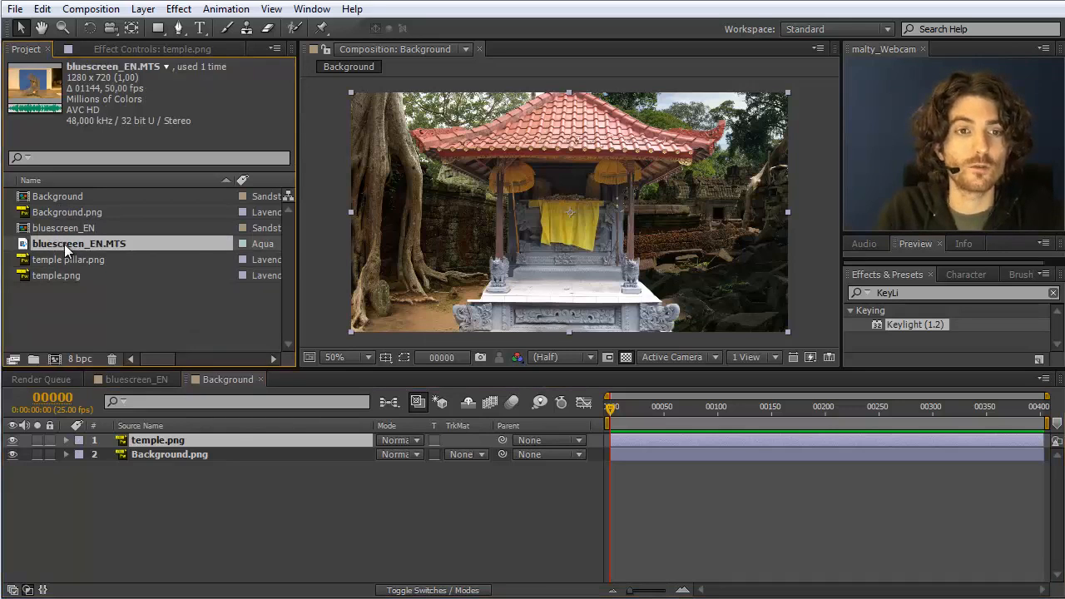
left_click_drag(64, 244, 95, 433)
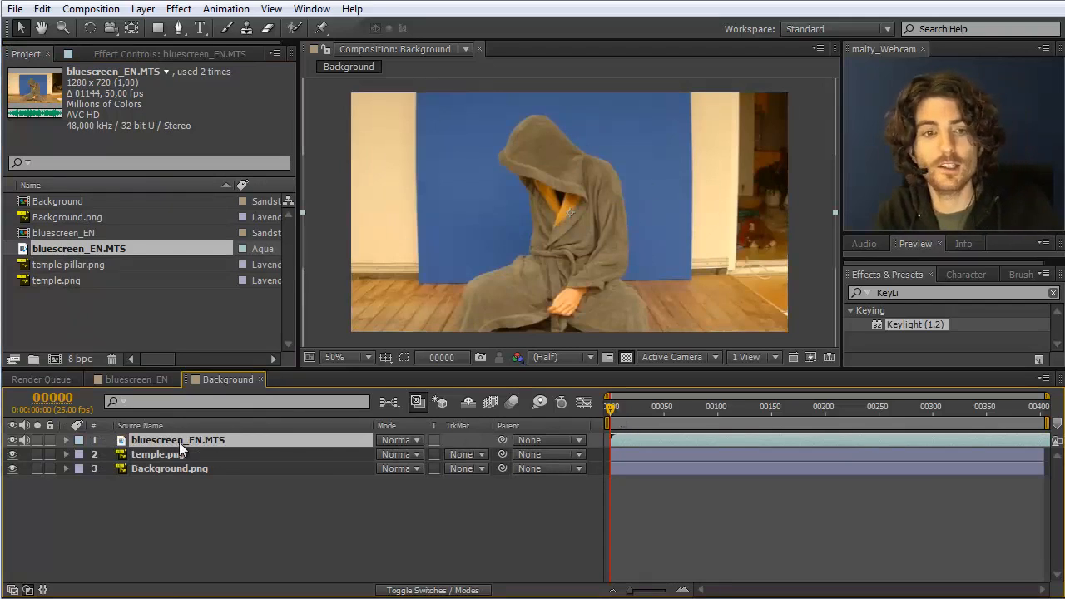
key("Delete")
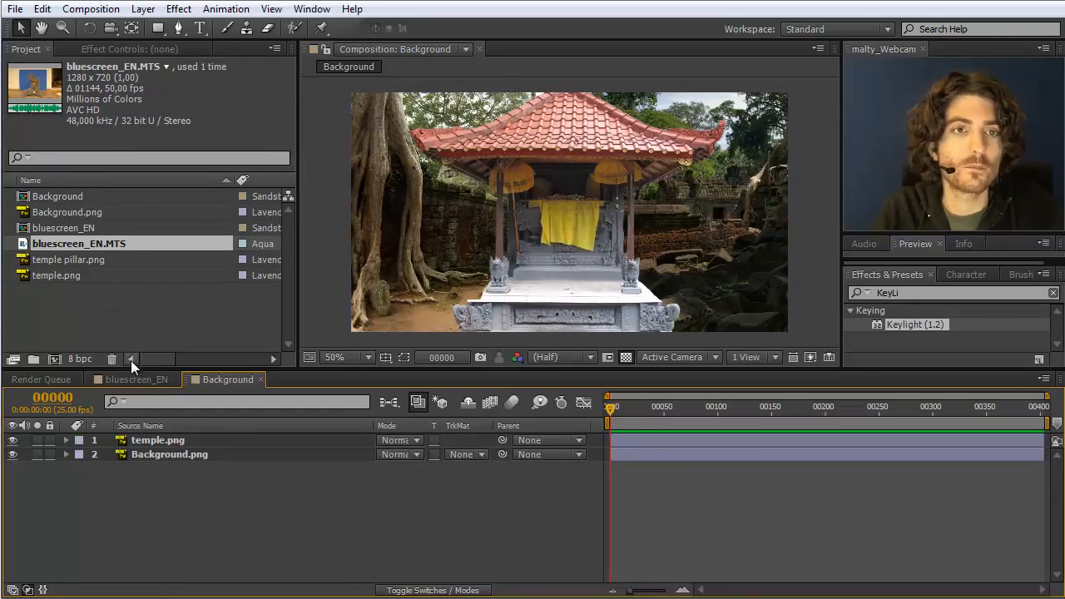
Step: Add the keyed bluescreen_EN composition above temple.png in the Background composition and compare it with its own source composition
left_click(60, 228)
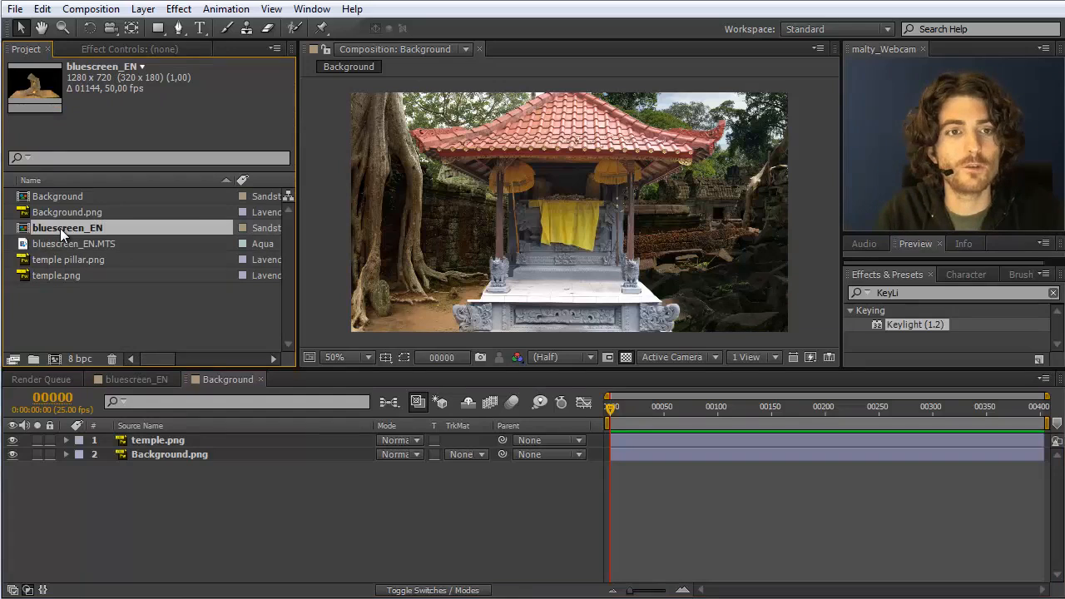
left_click_drag(60, 228, 124, 440)
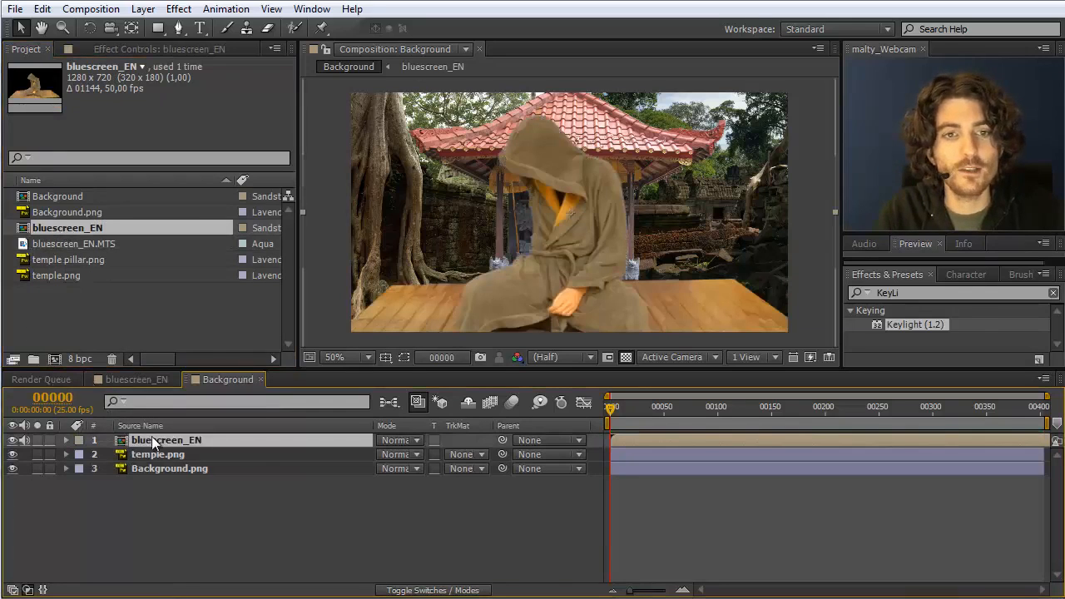
left_click(148, 378)
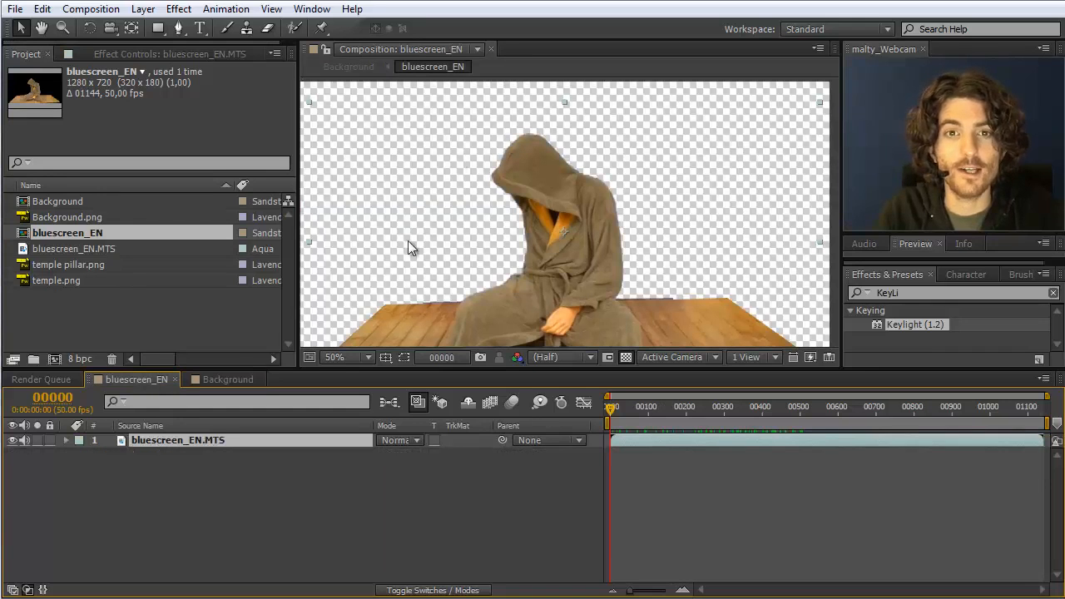
left_click(228, 380)
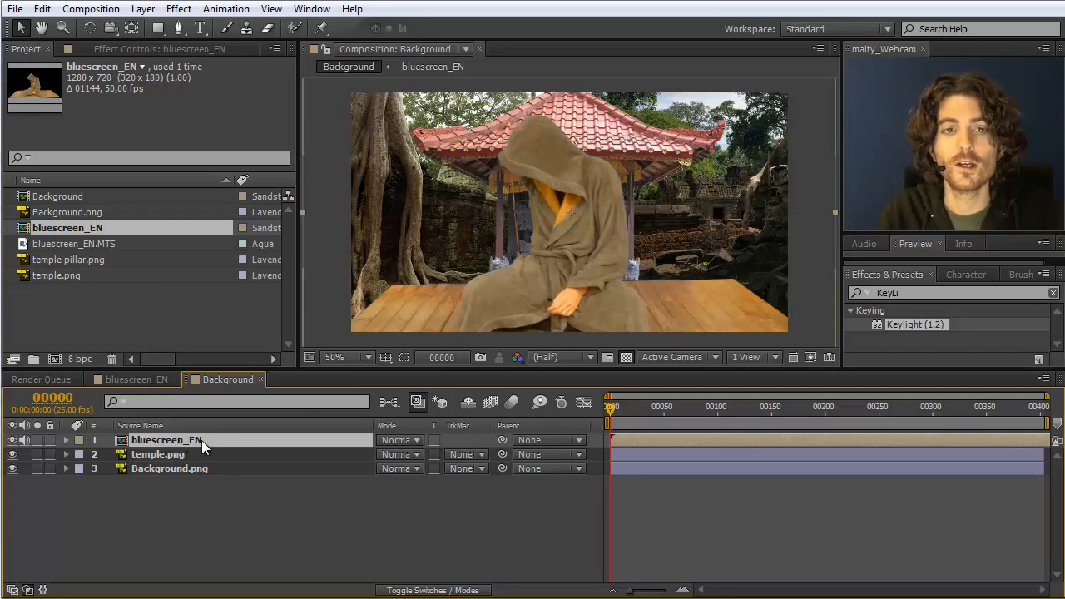
left_click(133, 376)
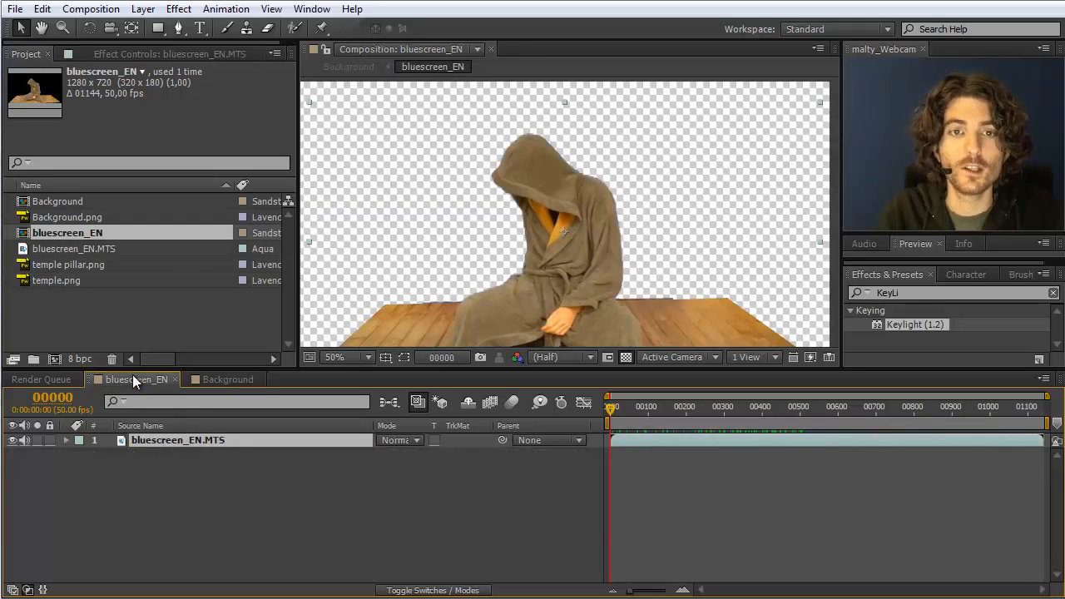
left_click(229, 380)
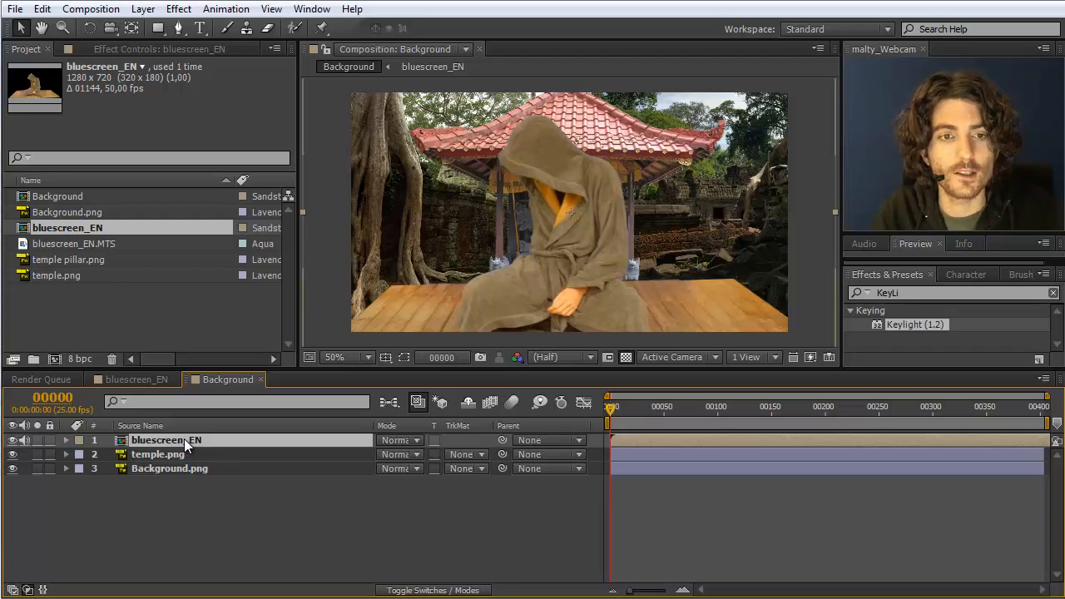
Step: Scale the bluescreen_EN layer to 43% and position its wooden platform on top of the temple's carved stone base
key("s")
left_click_drag(408, 454, 359, 453)
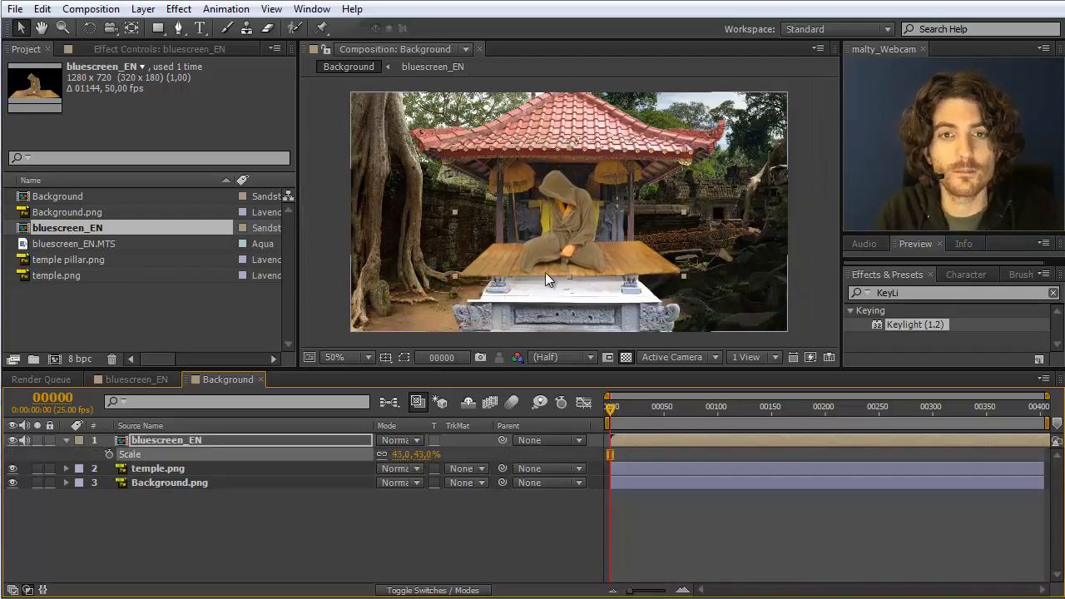
left_click_drag(565, 255, 577, 163)
key(".")
key("h")
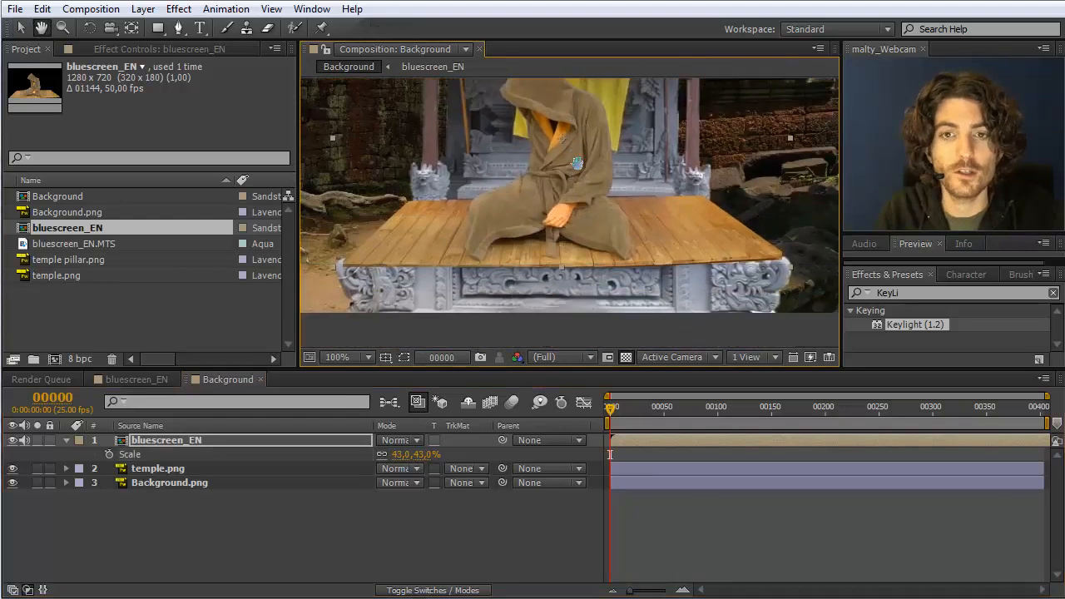
key("v")
left_click_drag(514, 257, 535, 263)
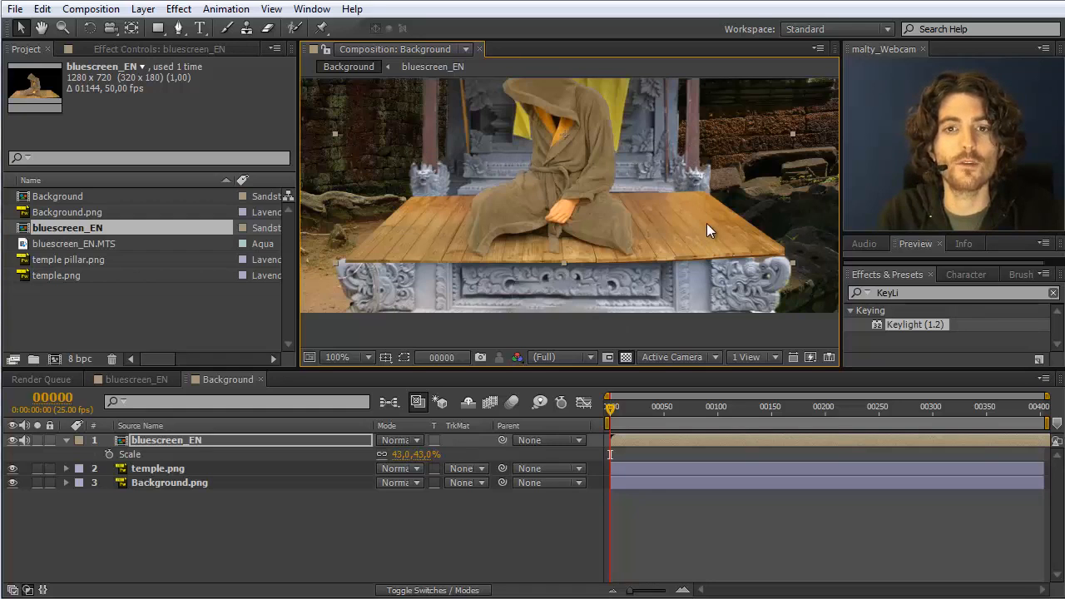
Step: Duplicate the temple.png layer in the Background composition
left_click(173, 441)
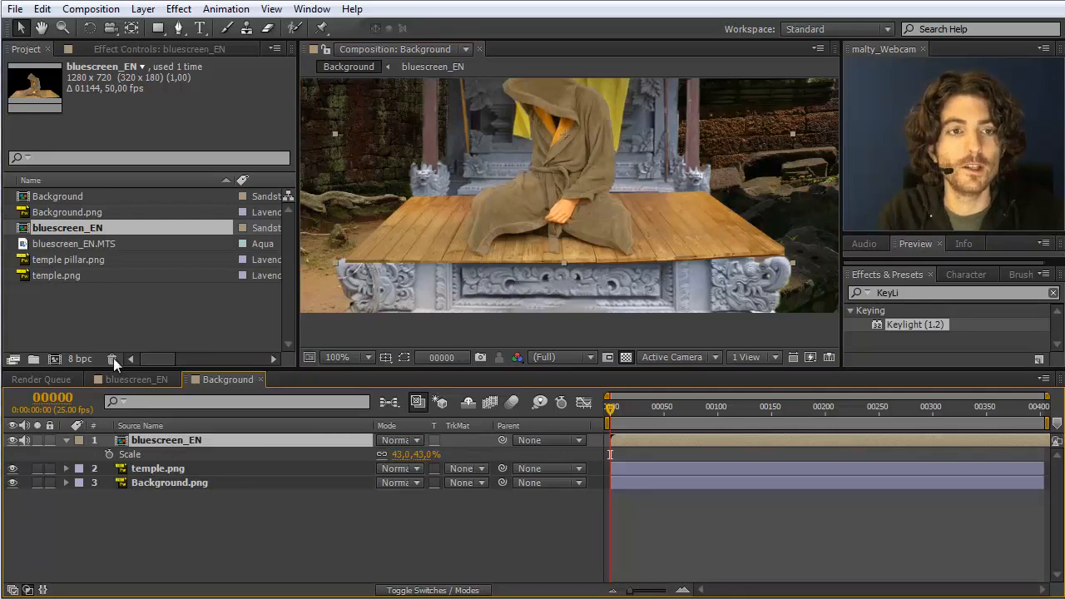
left_click(108, 331)
left_click(148, 471)
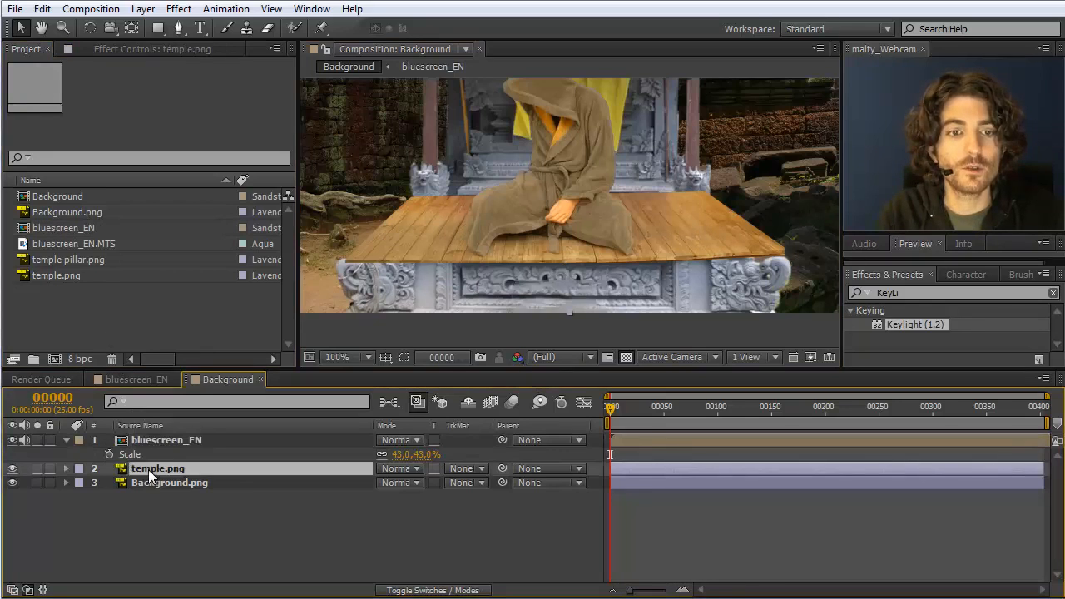
key("ctrl+d")
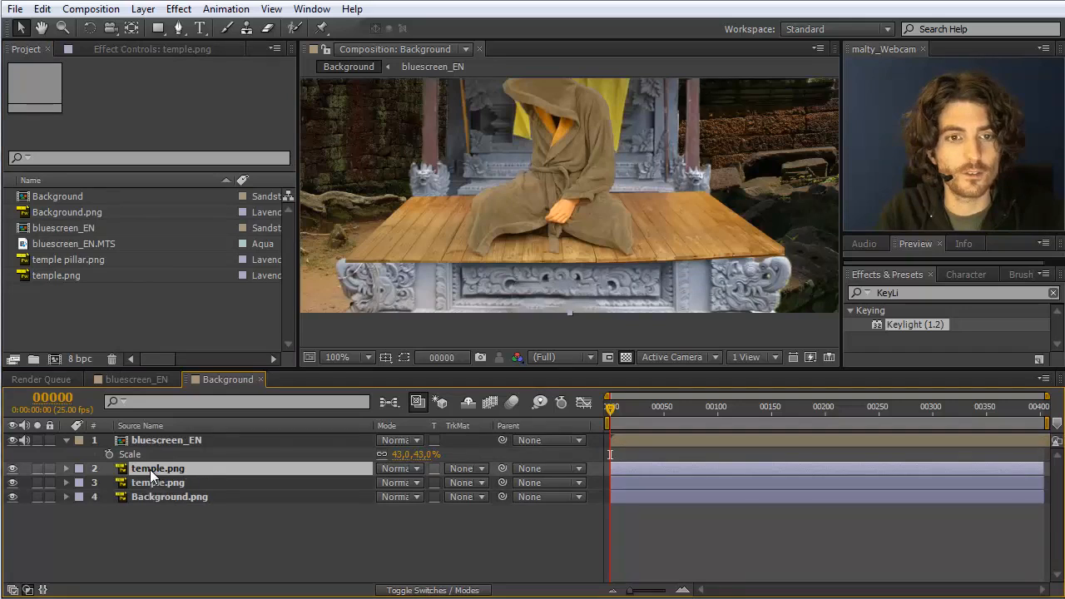
Step: Move the temple.png duplicate above bluescreen_EN and mask it with the Pen tool around the guardian statue on the platform's left side
left_click_drag(155, 472, 157, 440)
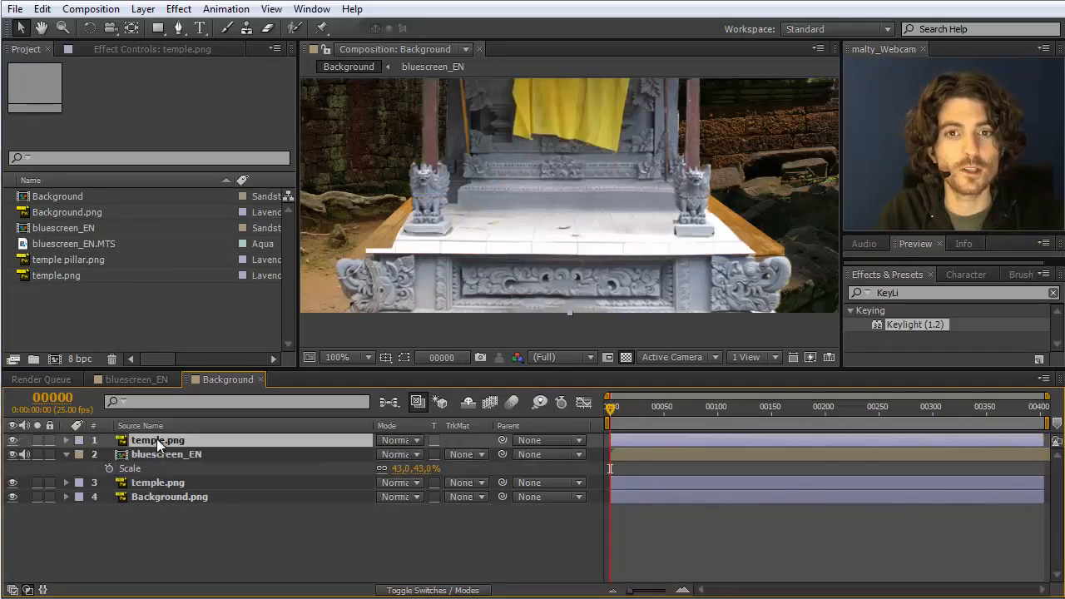
left_click(179, 29)
left_click(443, 164)
left_click(451, 185)
left_click(445, 202)
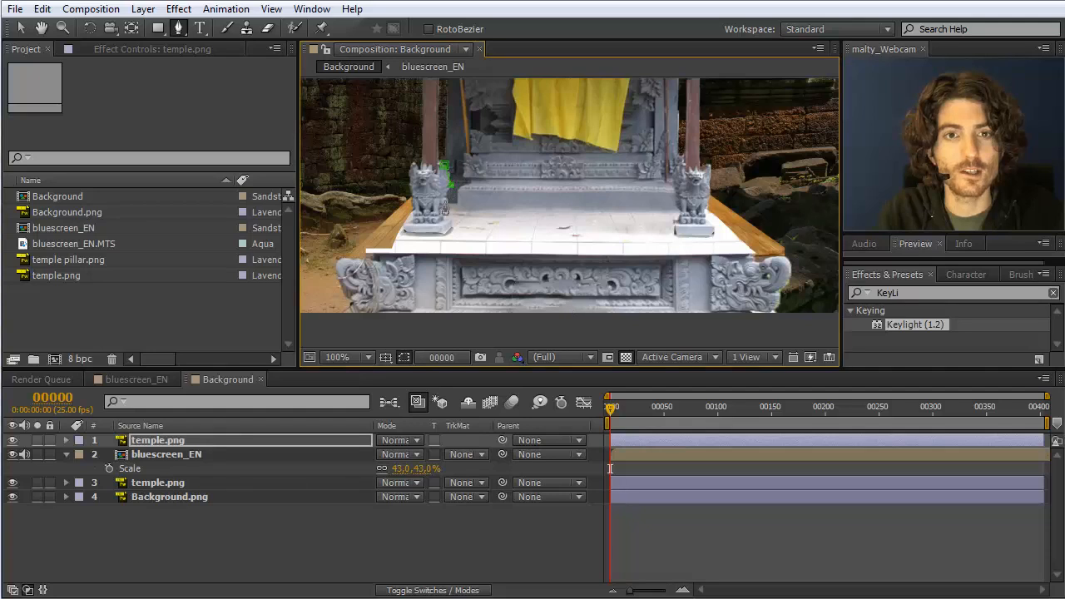
left_click(445, 216)
left_click(447, 227)
left_click(401, 232)
left_click(402, 200)
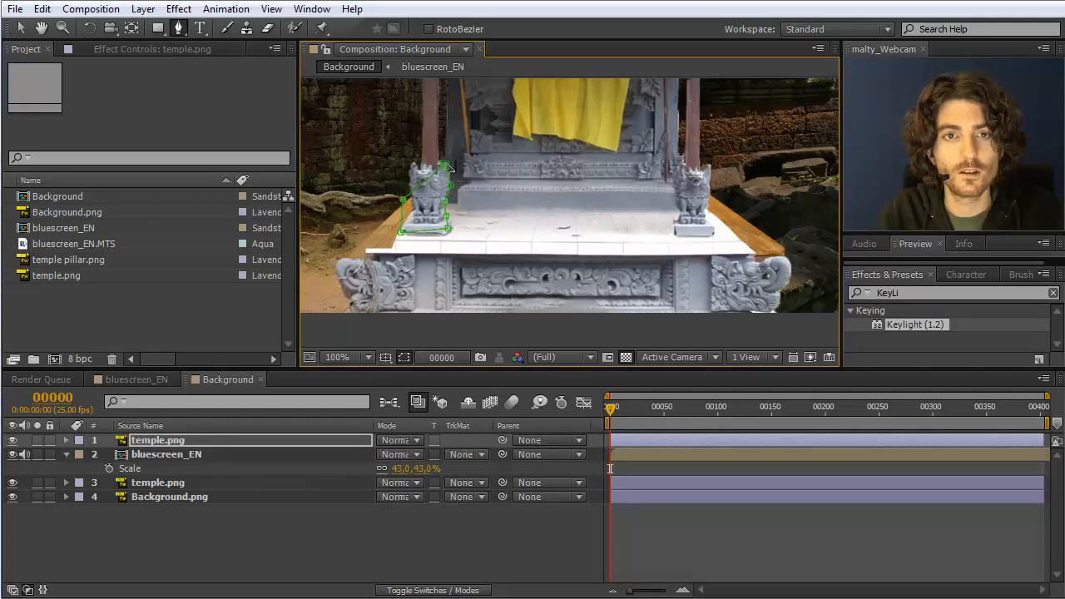
left_click(445, 165)
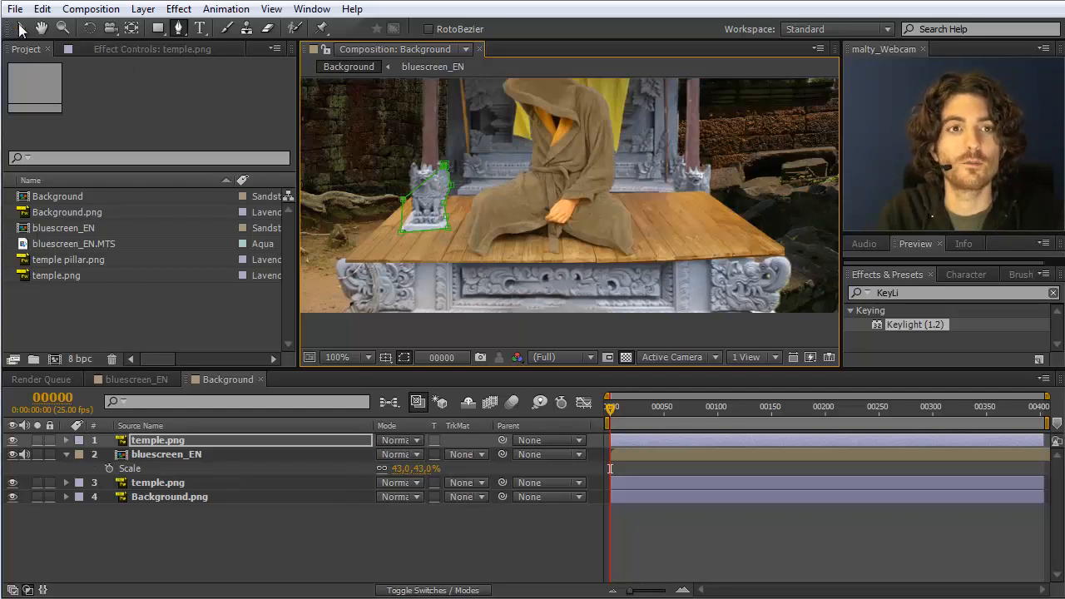
key("v")
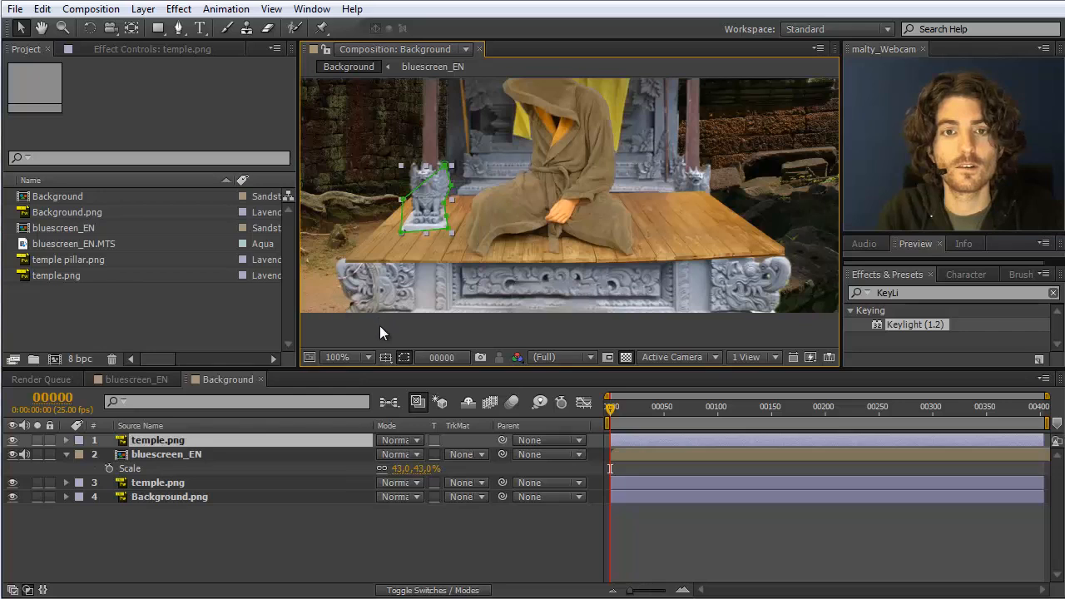
left_click(380, 325)
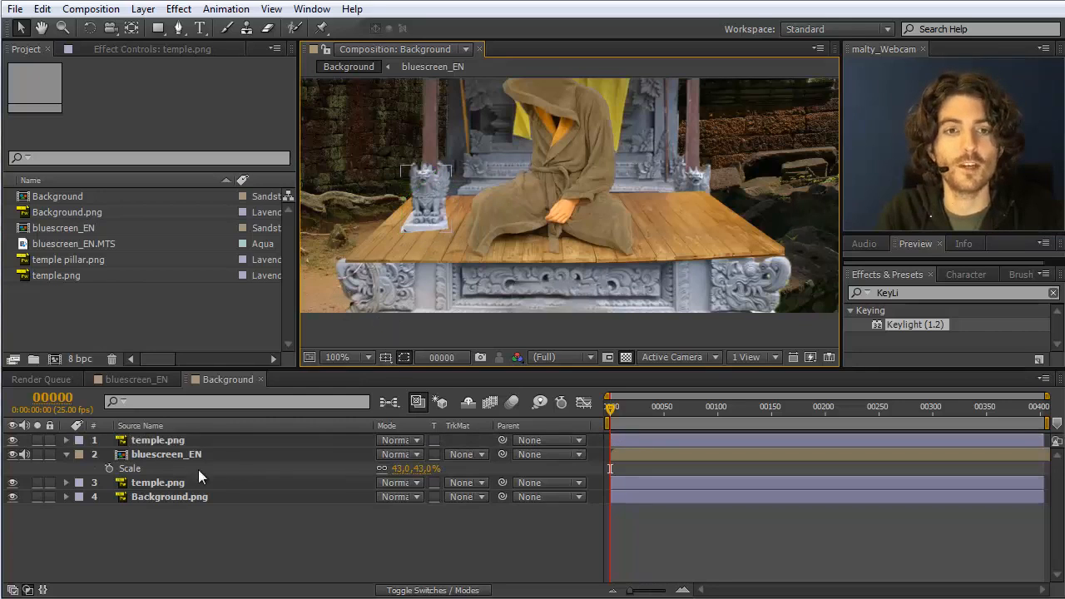
Step: Delete the masked temple.png duplicate and add temple pillar.png above bluescreen_EN in the Background composition
left_click(156, 442)
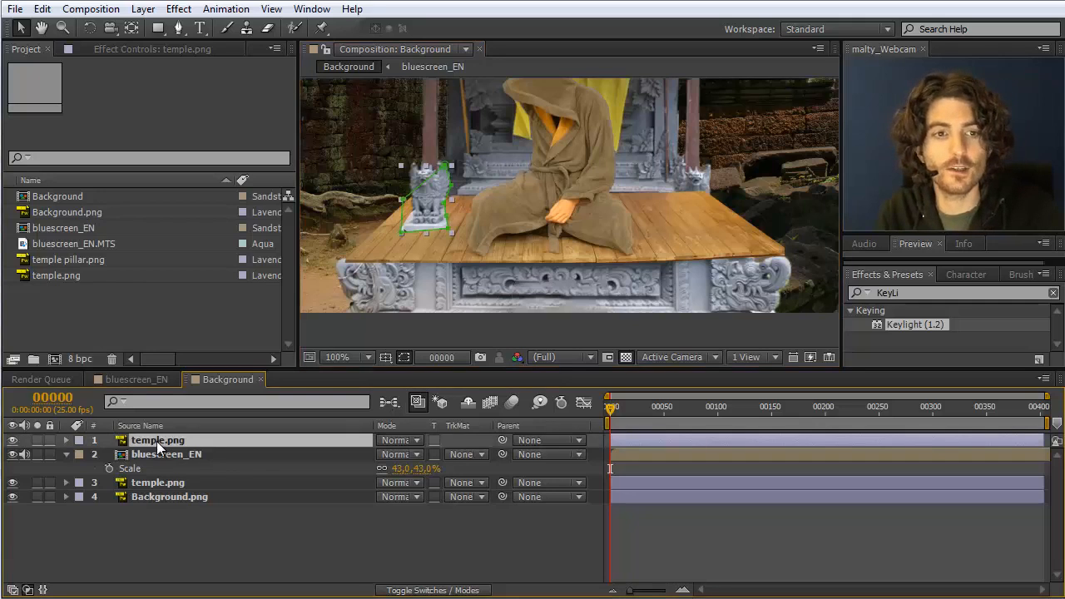
key("Delete")
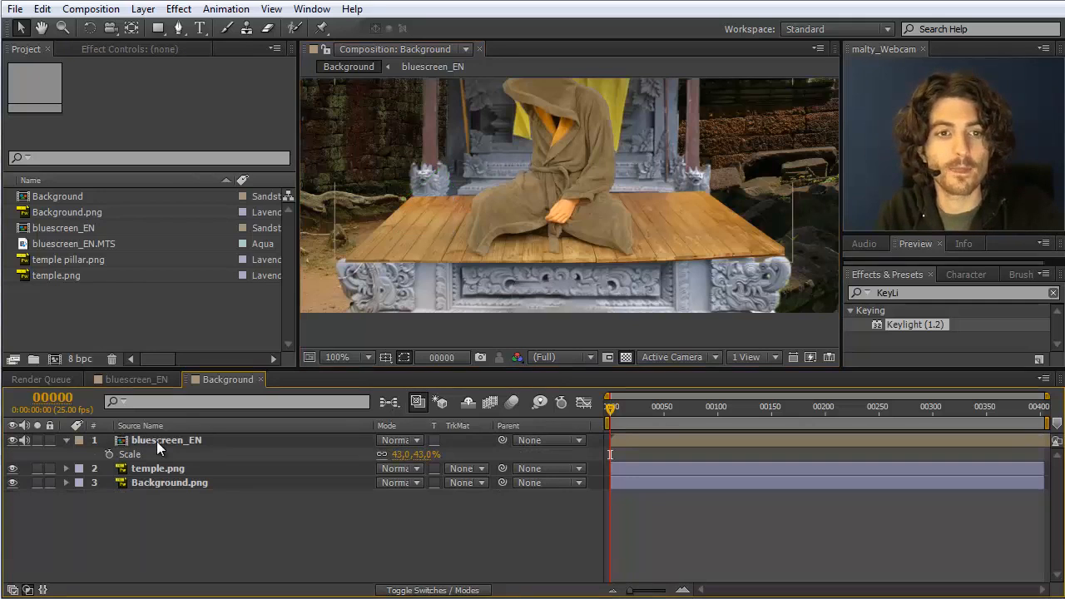
left_click(78, 260)
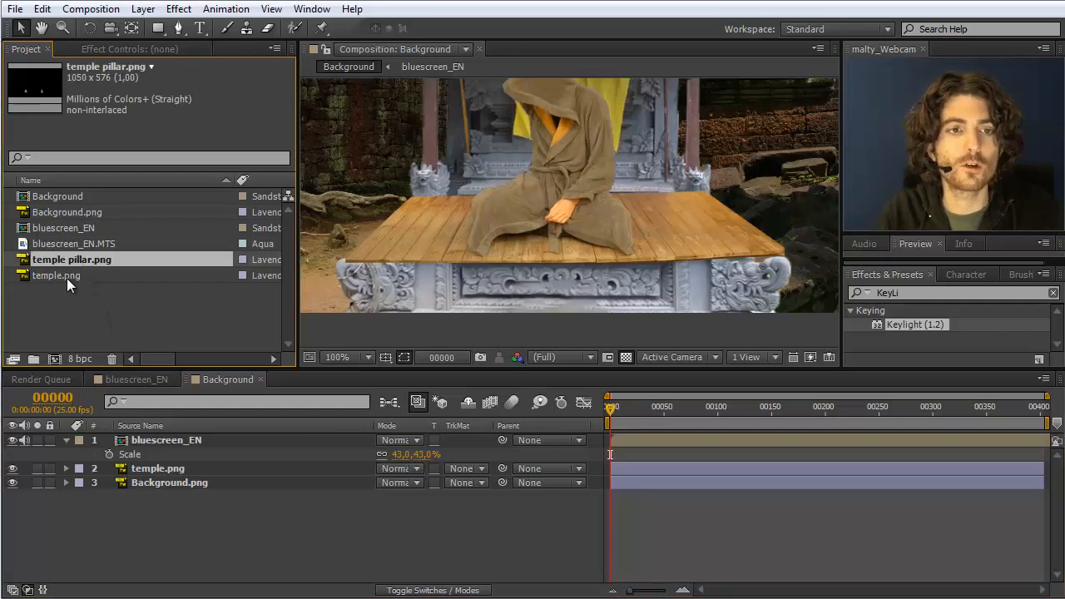
left_click_drag(85, 259, 120, 440)
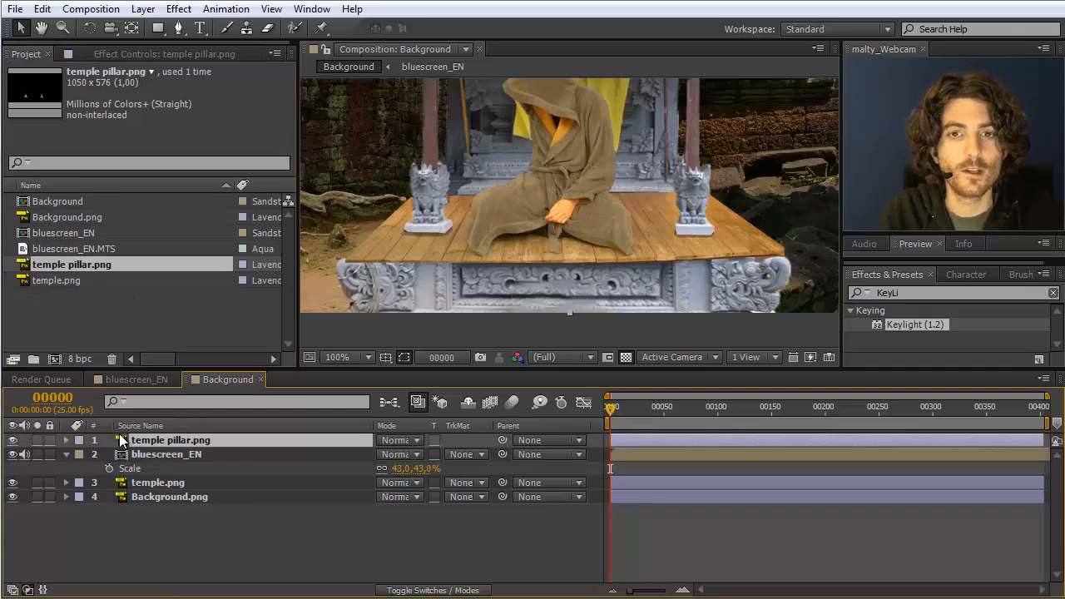
Step: Inspect the temple pillar.png layer in isolation, and review the whole composite at frame 300
left_click(37, 440)
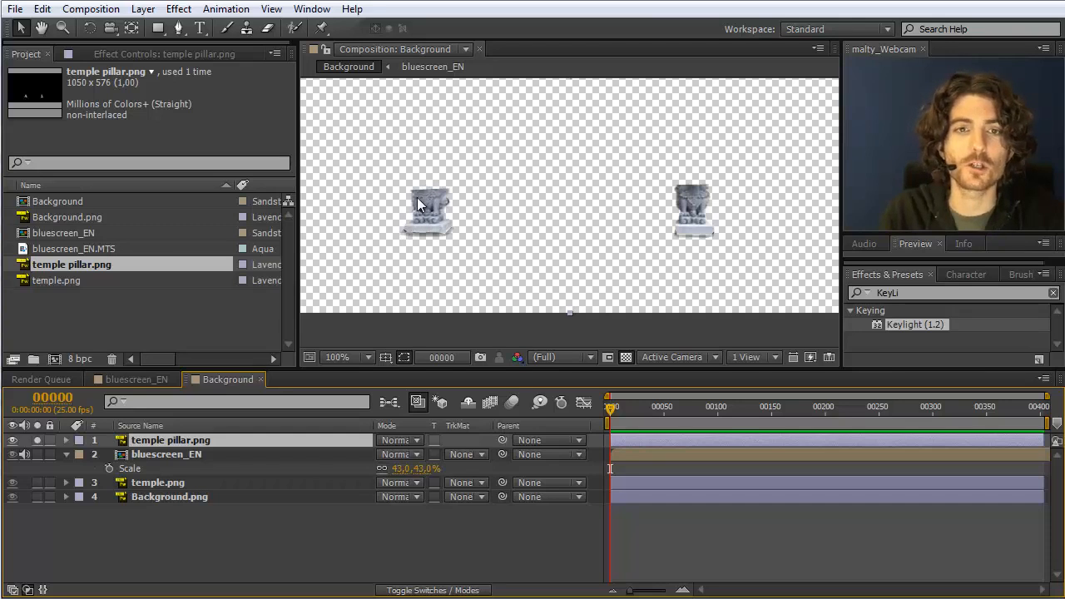
left_click(36, 440)
scroll(564, 254, "down", 2)
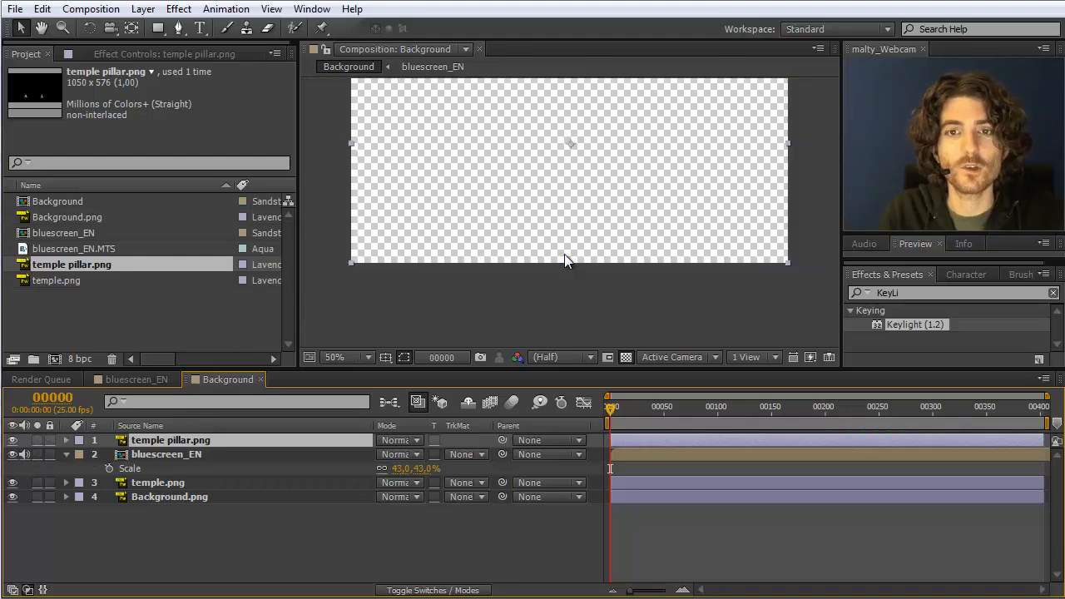
key("space")
left_click_drag(595, 170, 592, 239)
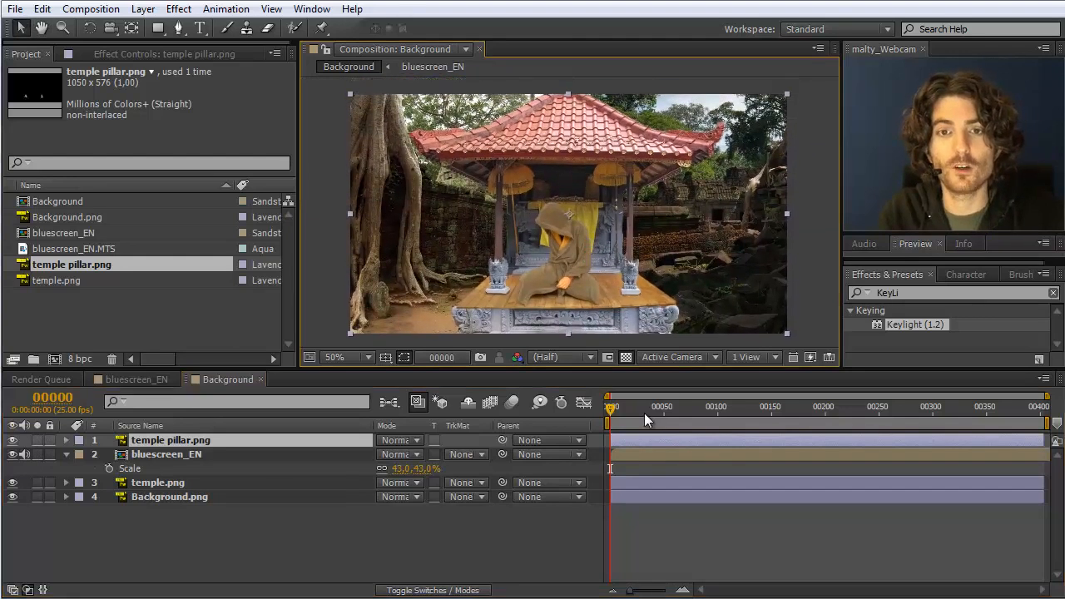
left_click_drag(614, 411, 932, 412)
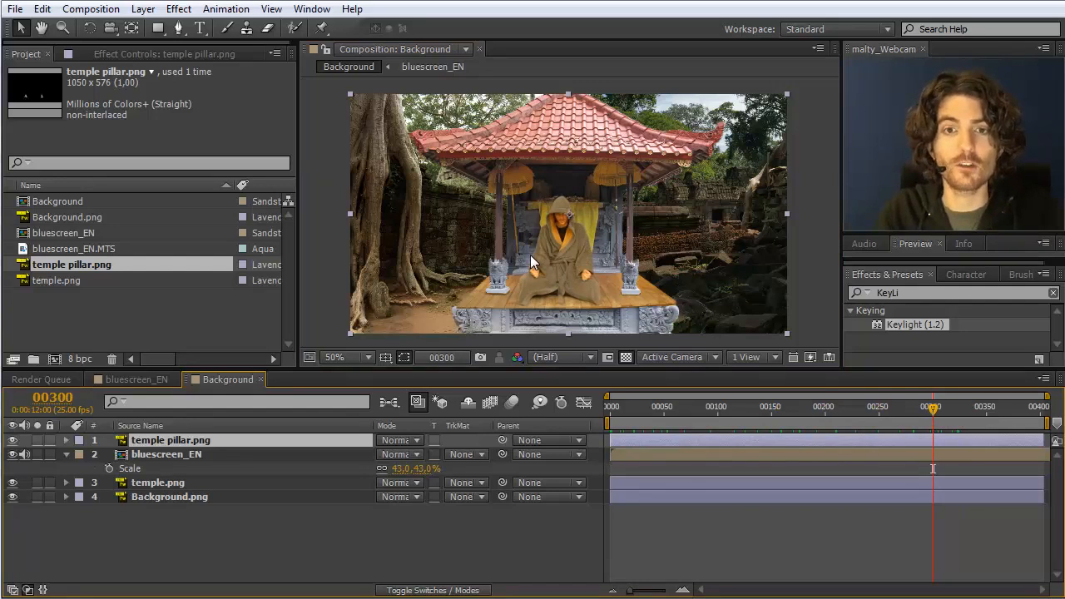
left_click(228, 571)
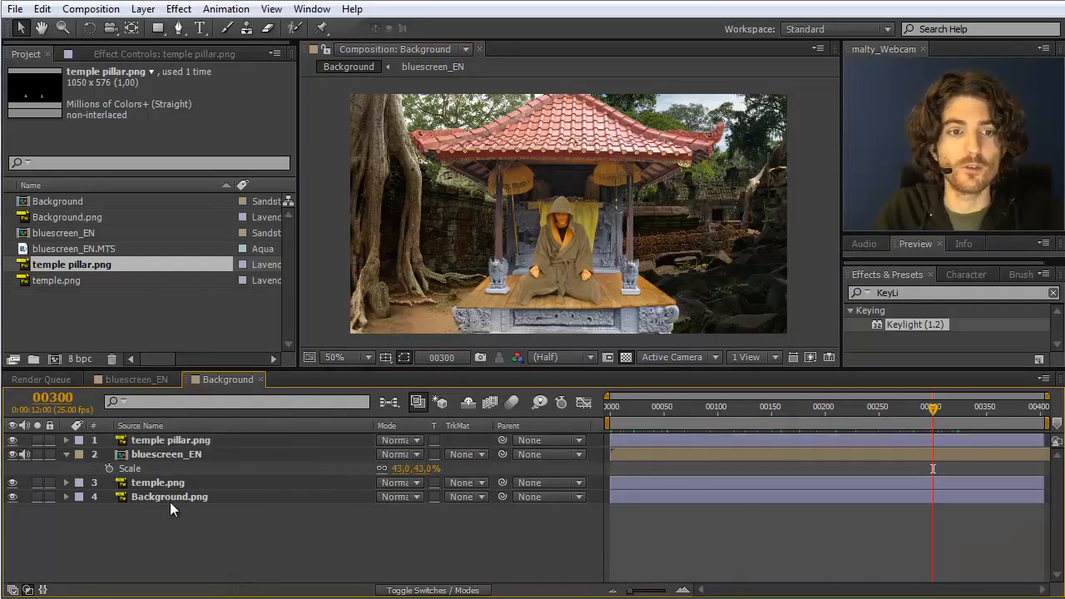
left_click(165, 483)
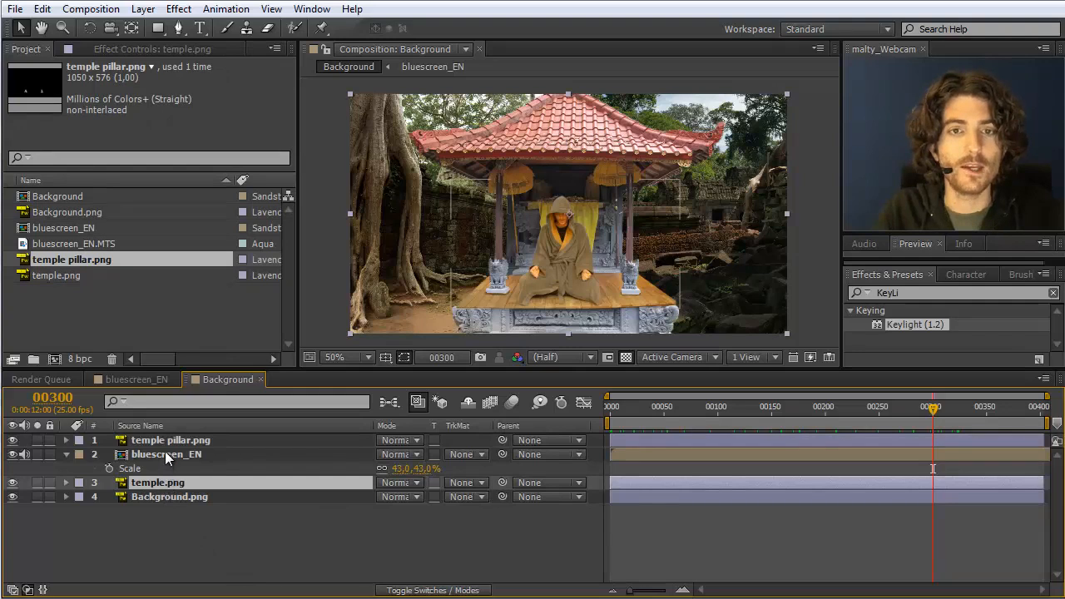
left_click(167, 454, "shift")
left_click(164, 440, "shift")
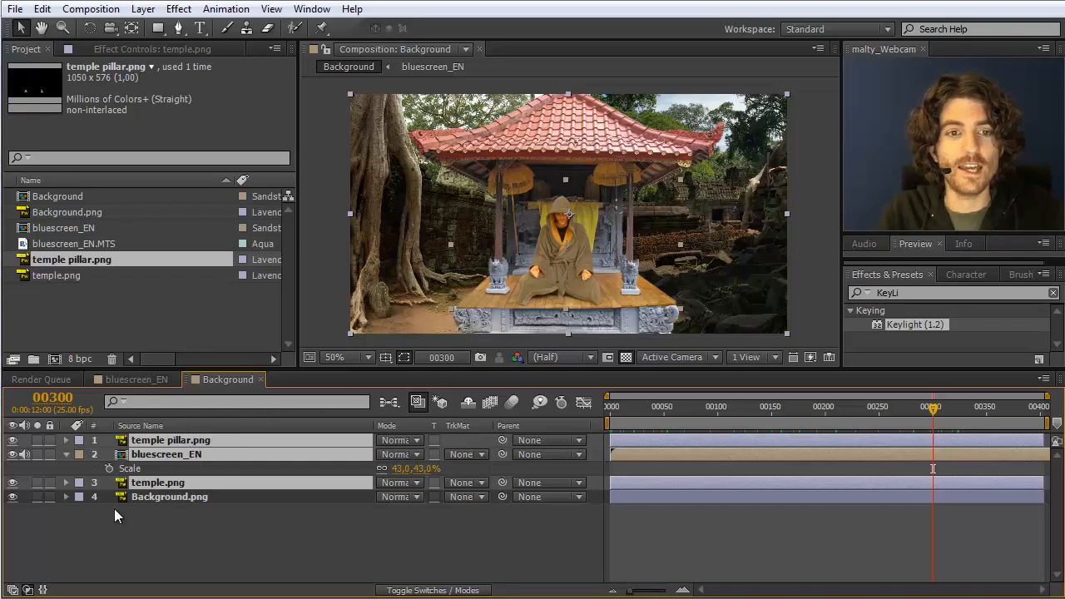
left_click(185, 520)
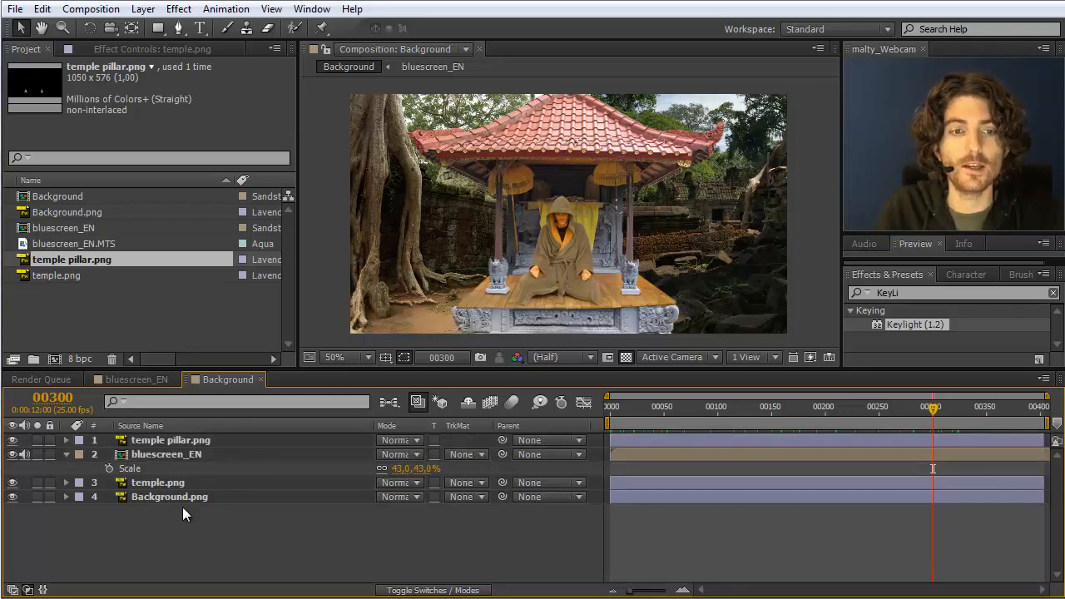
left_click(167, 439)
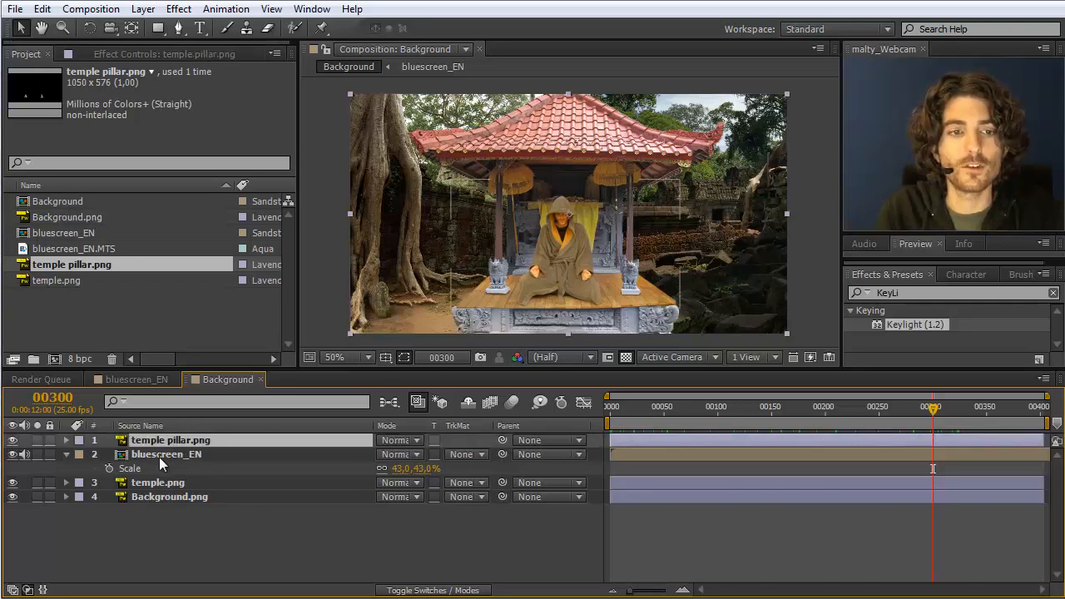
left_click(159, 456)
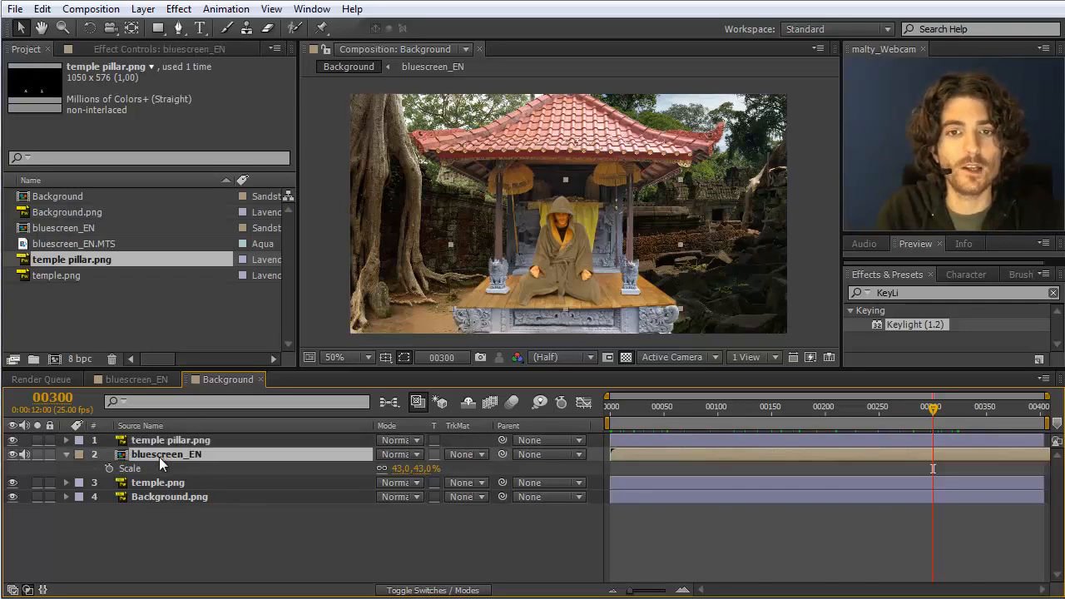
left_click(165, 501)
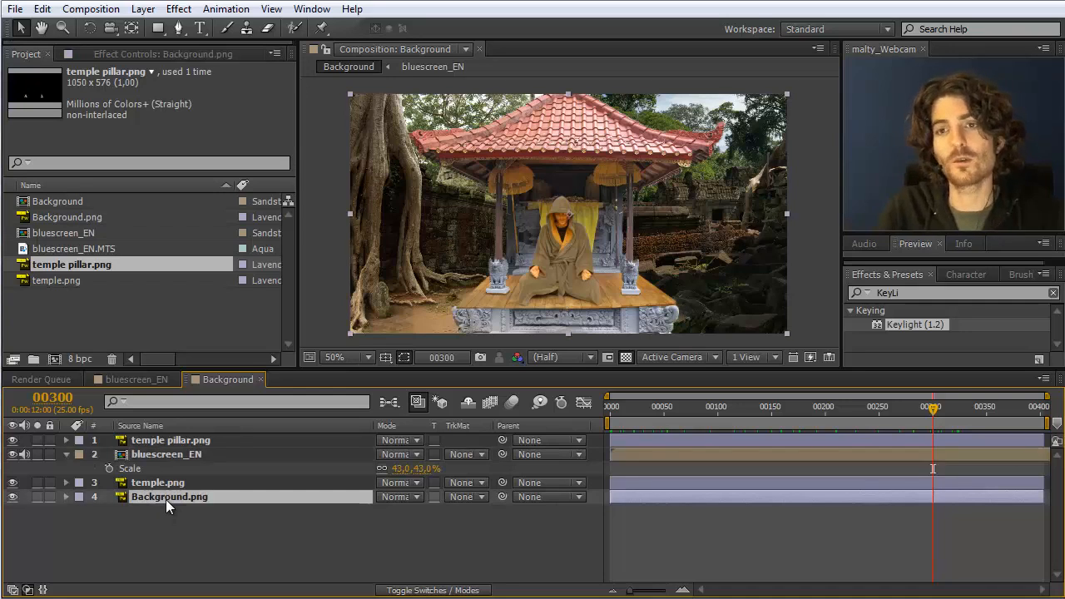
left_click(170, 536)
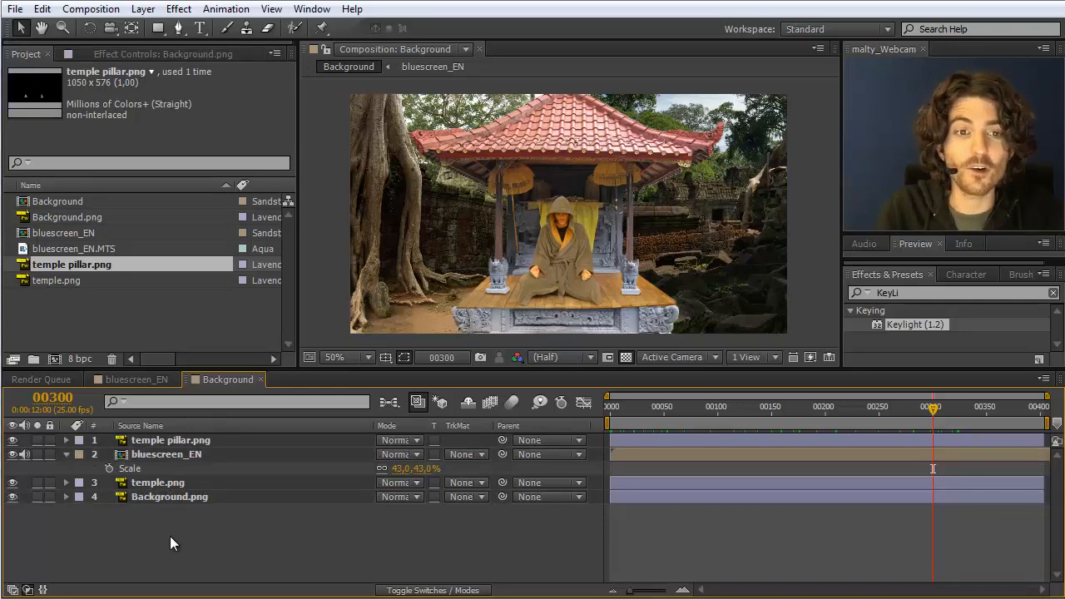
left_click(160, 438)
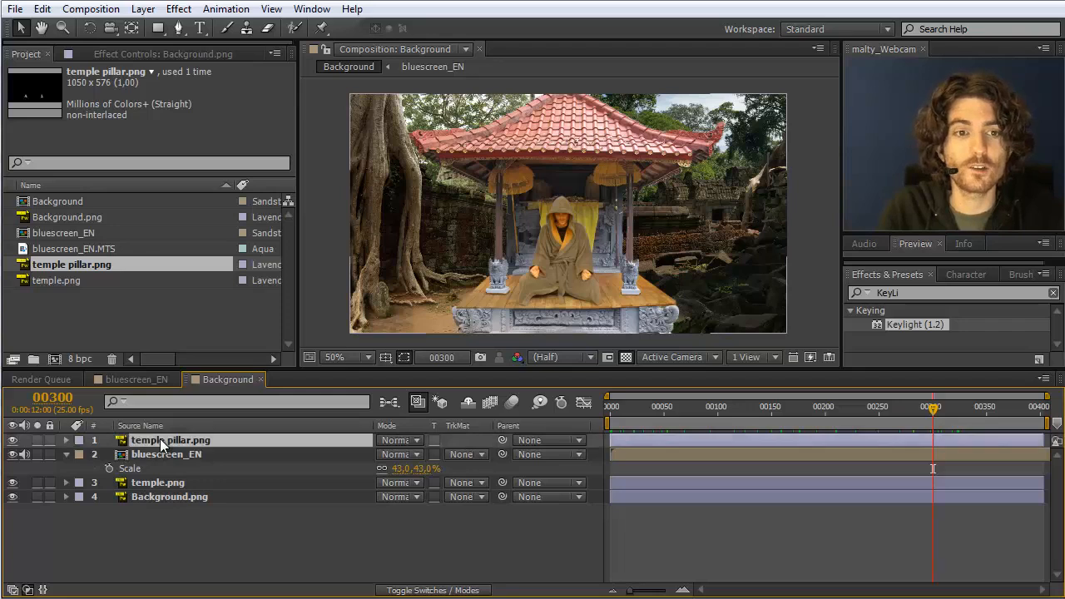
left_click(161, 455)
Step: Pre-compose the temple.png, bluescreen_EN and temple pillar.png layers into a new composition named Foreground, moving all attributes into it
left_click(163, 484)
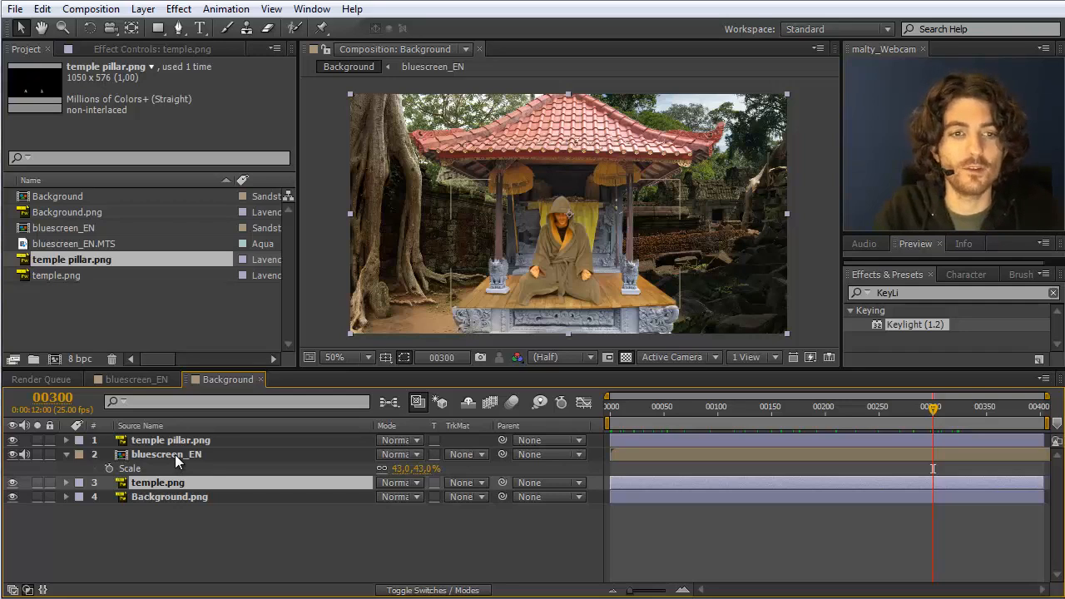
left_click(175, 456, "ctrl")
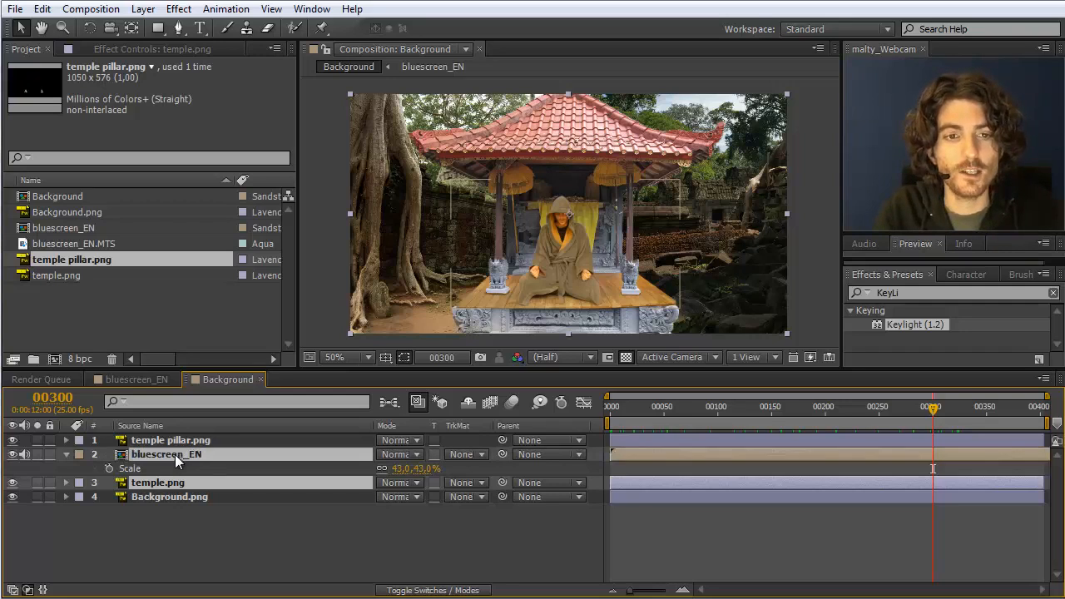
left_click(177, 442, "ctrl")
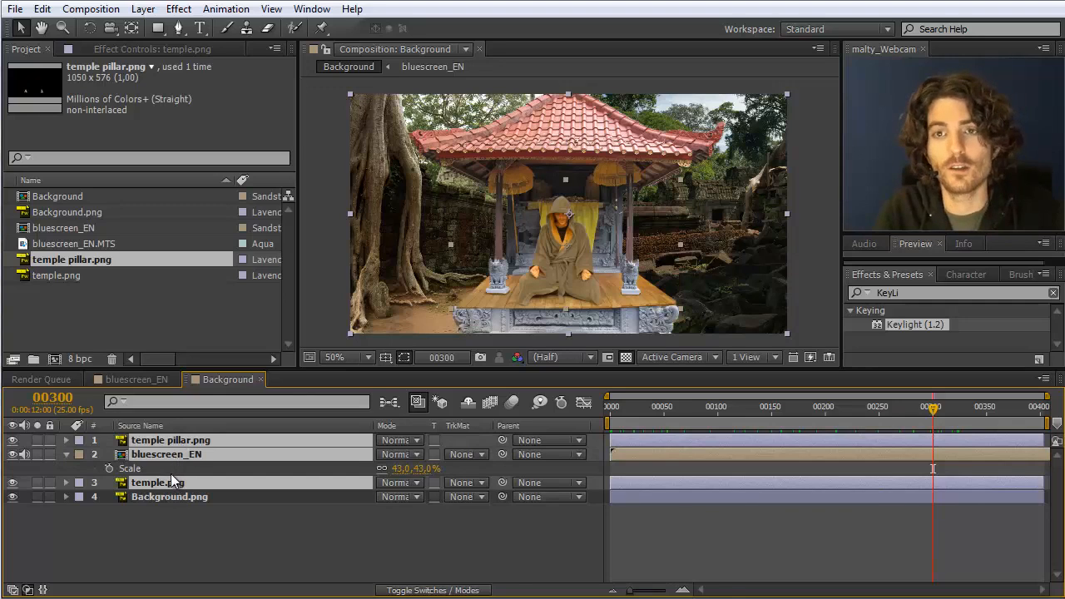
left_click(142, 9)
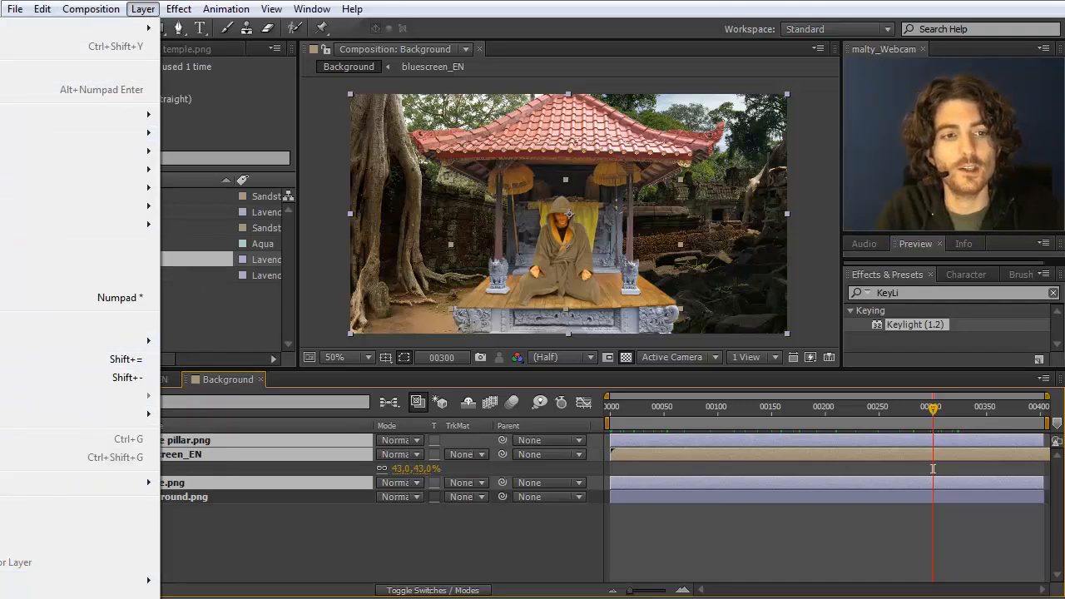
key("ctrl+shift+c")
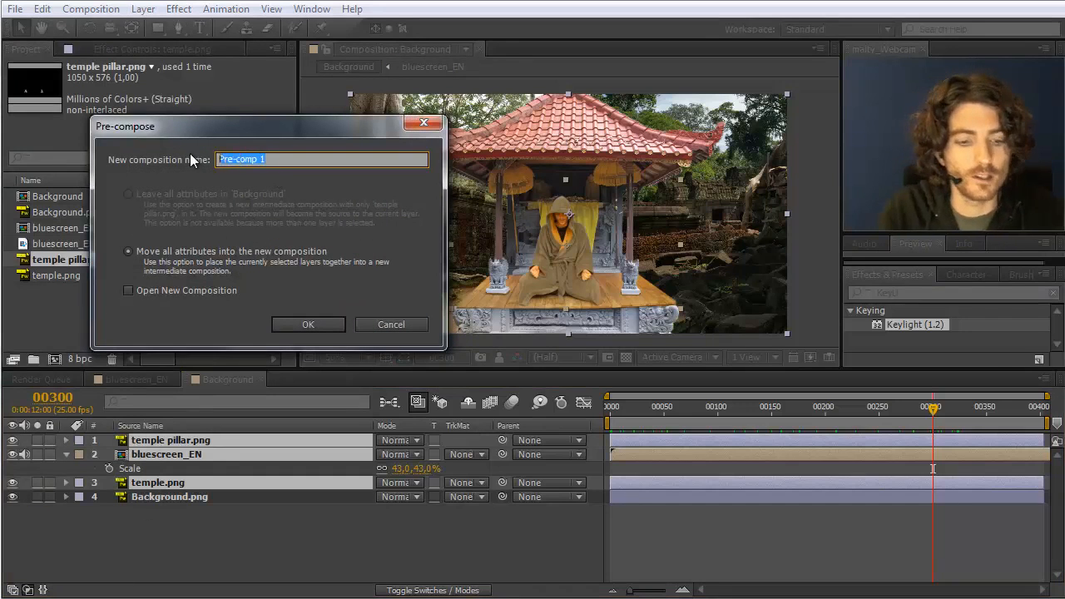
type("Foreground")
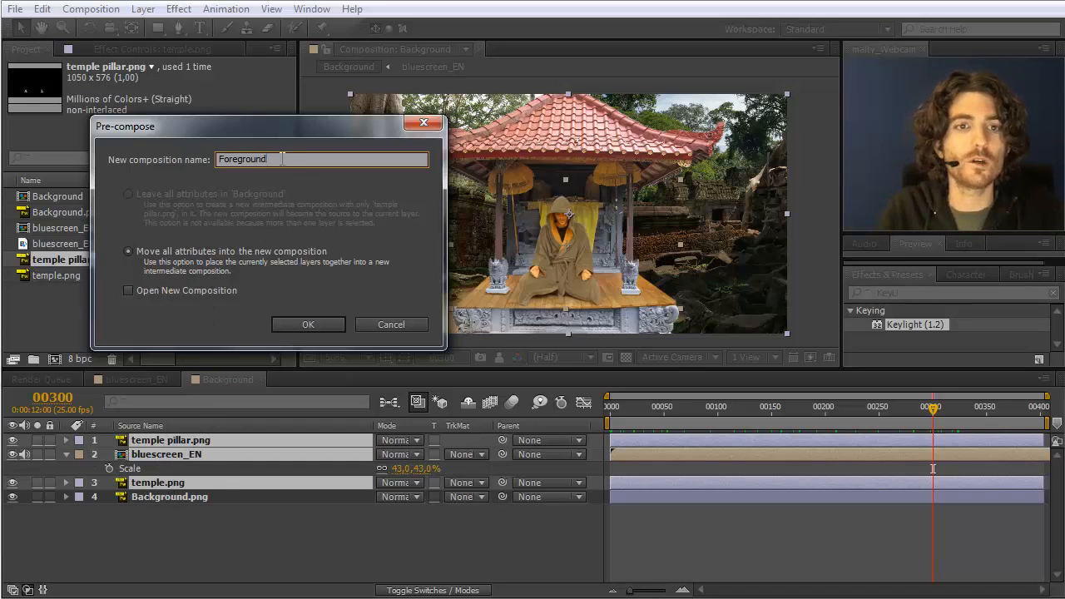
left_click(300, 325)
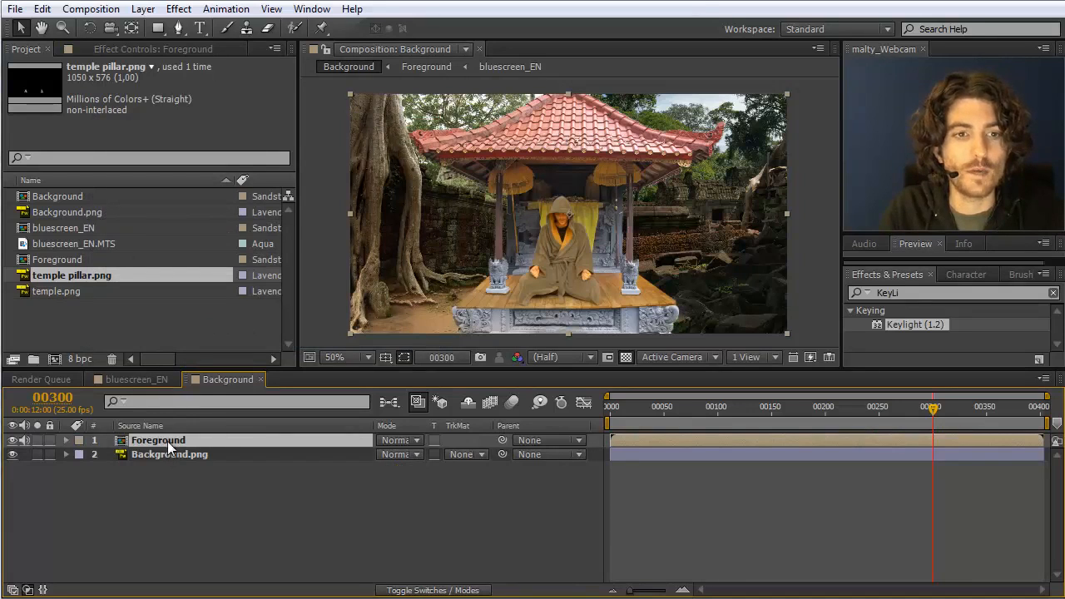
Step: Open the Foreground composition and check the layers nested inside it
left_click(102, 342)
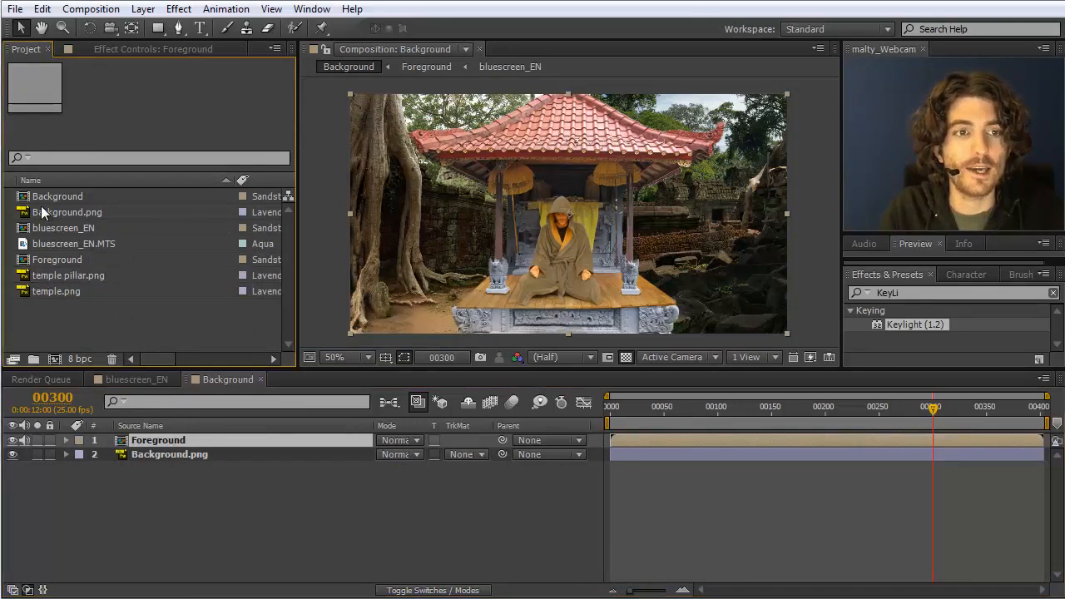
left_click(53, 259)
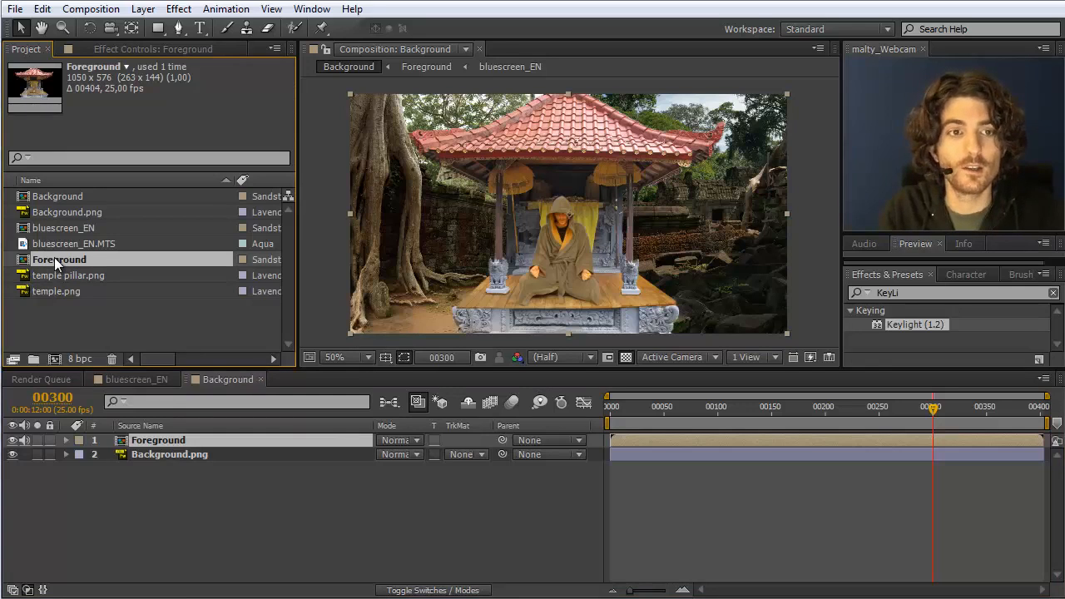
double_click(54, 257)
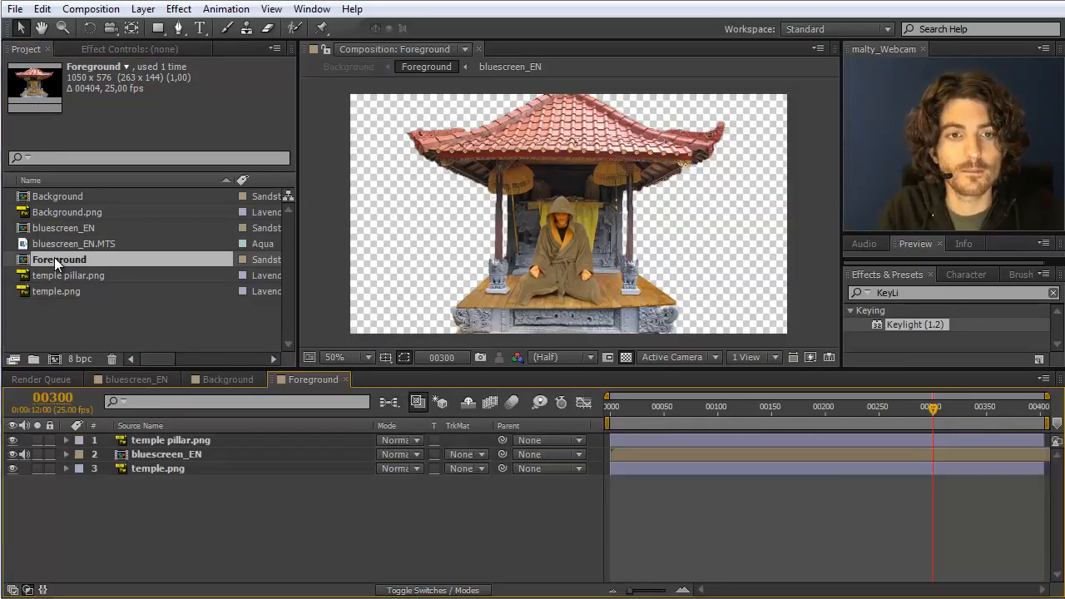
left_click(182, 442)
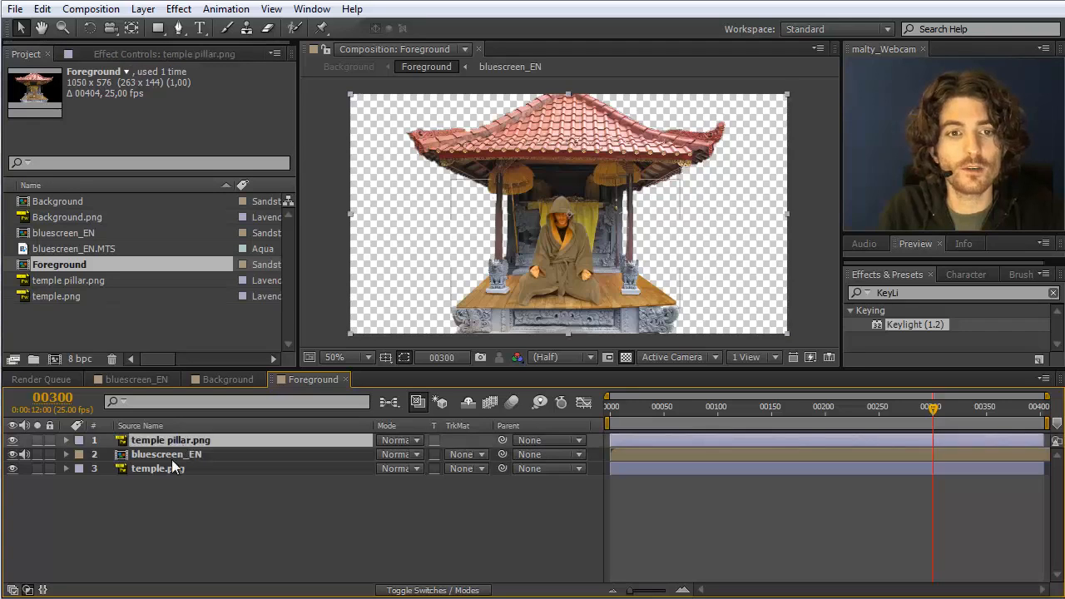
left_click(172, 457)
left_click(171, 469)
left_click(171, 454)
left_click(171, 444)
left_click(172, 454)
left_click(169, 468)
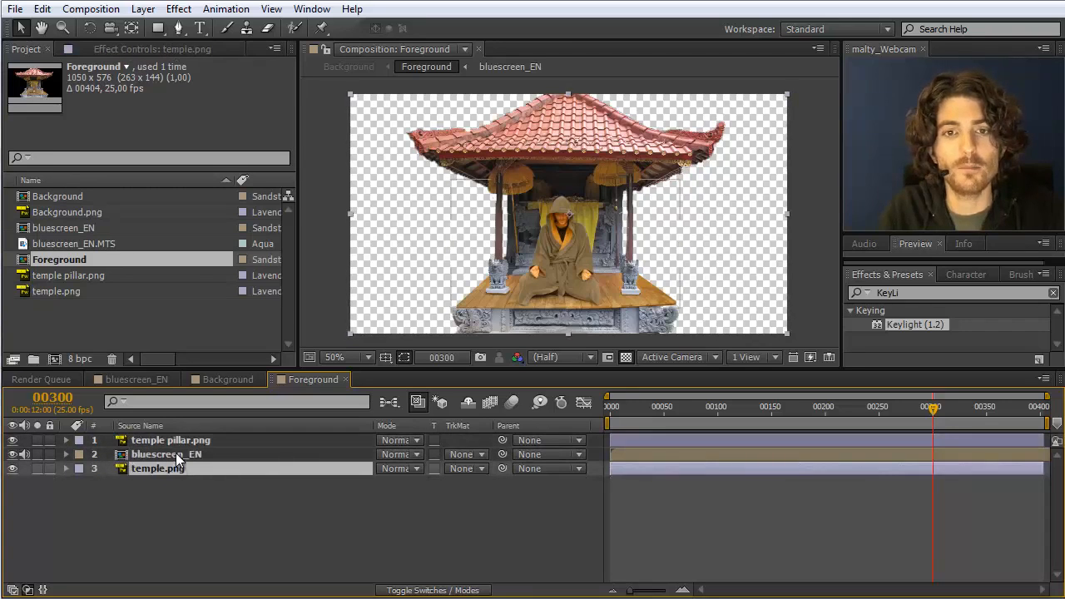
Step: Review the layers inside the Foreground composition and compare them with the combined Foreground layer in the Background composition
left_click(176, 453)
left_click(182, 443)
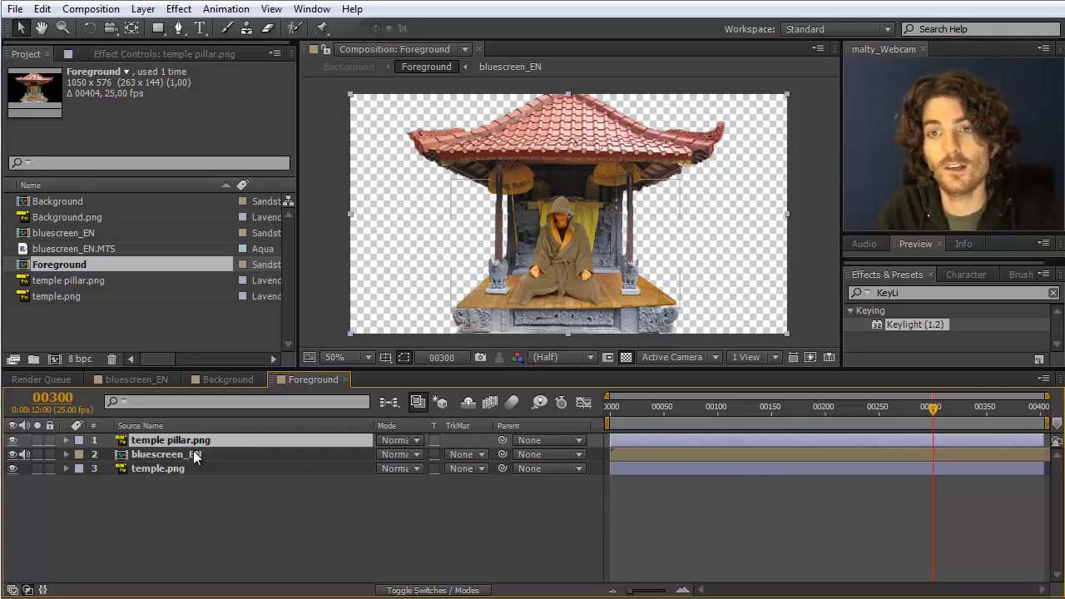
left_click(229, 379)
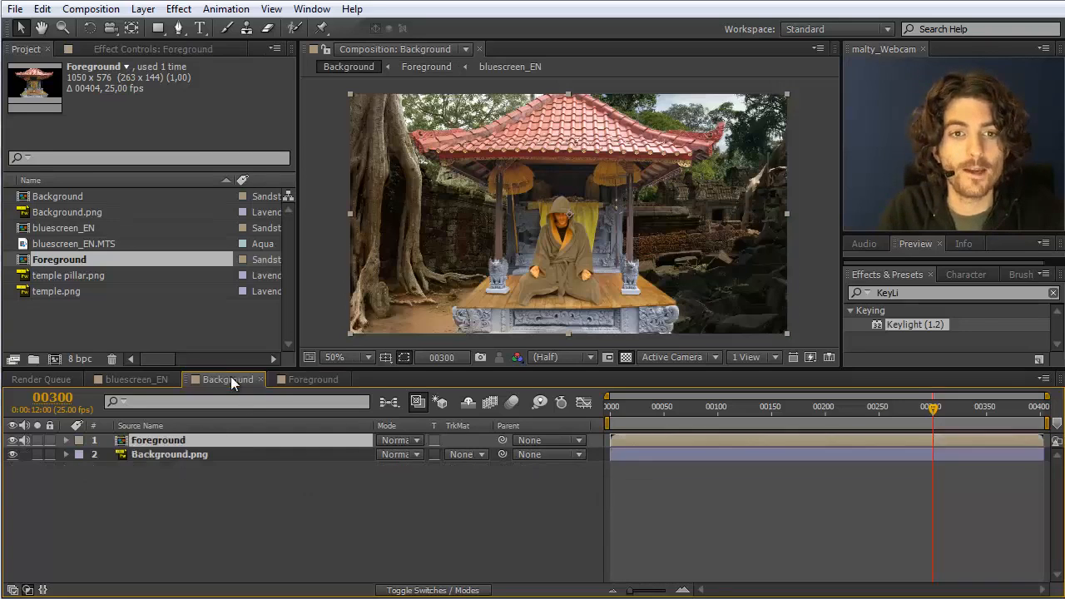
left_click(159, 439)
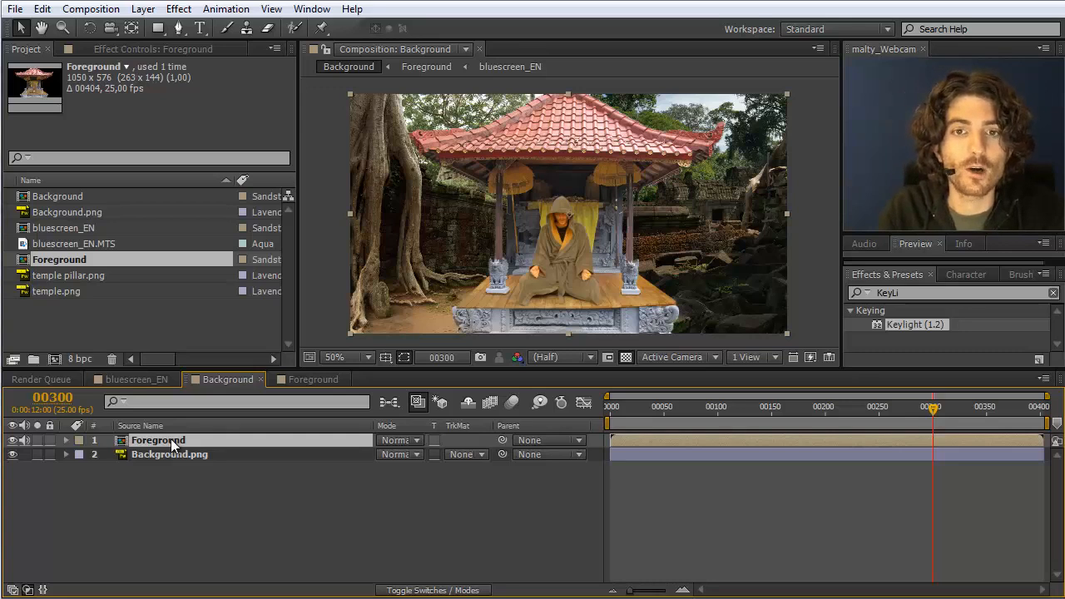
left_click(305, 379)
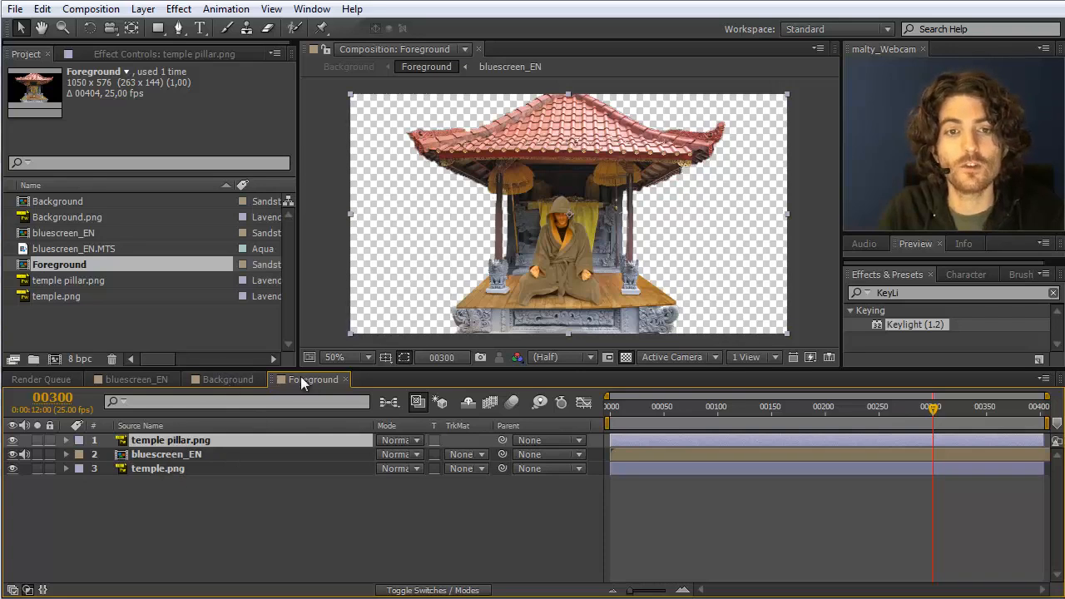
left_click(227, 380)
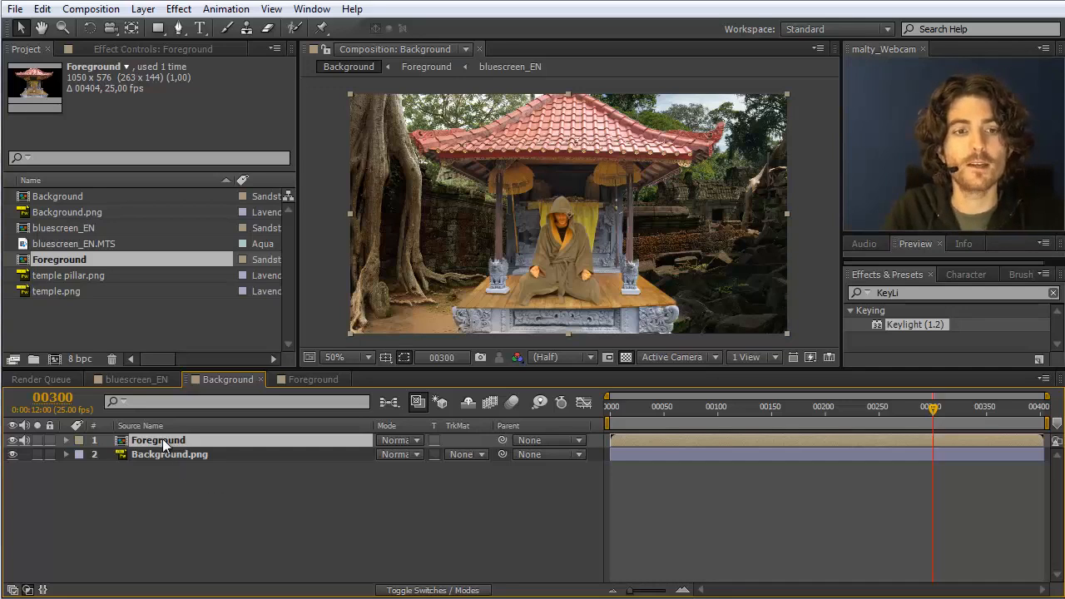
left_click(919, 293)
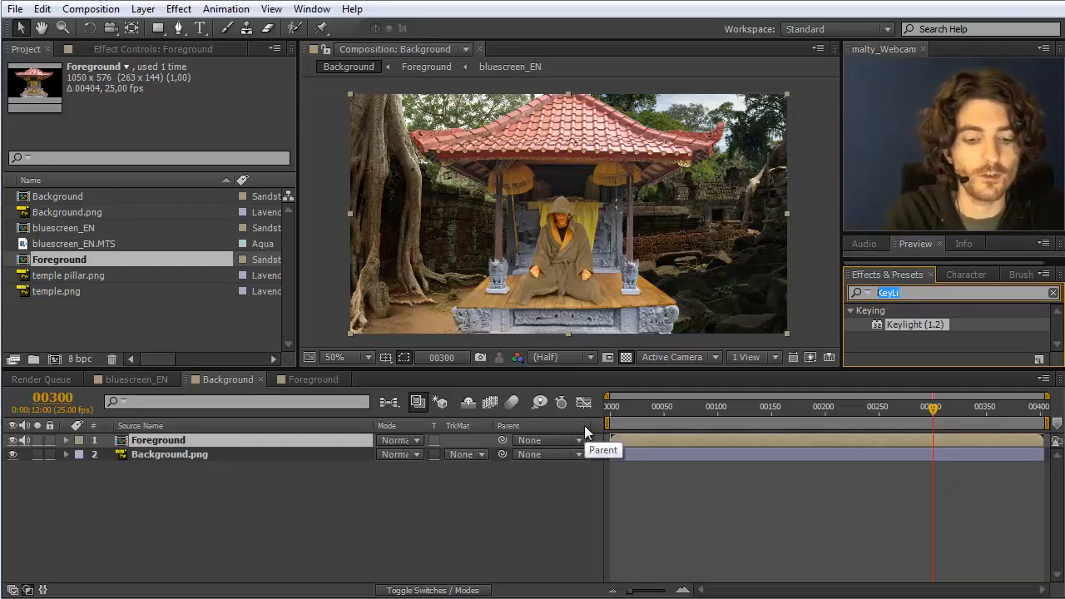
type("Level")
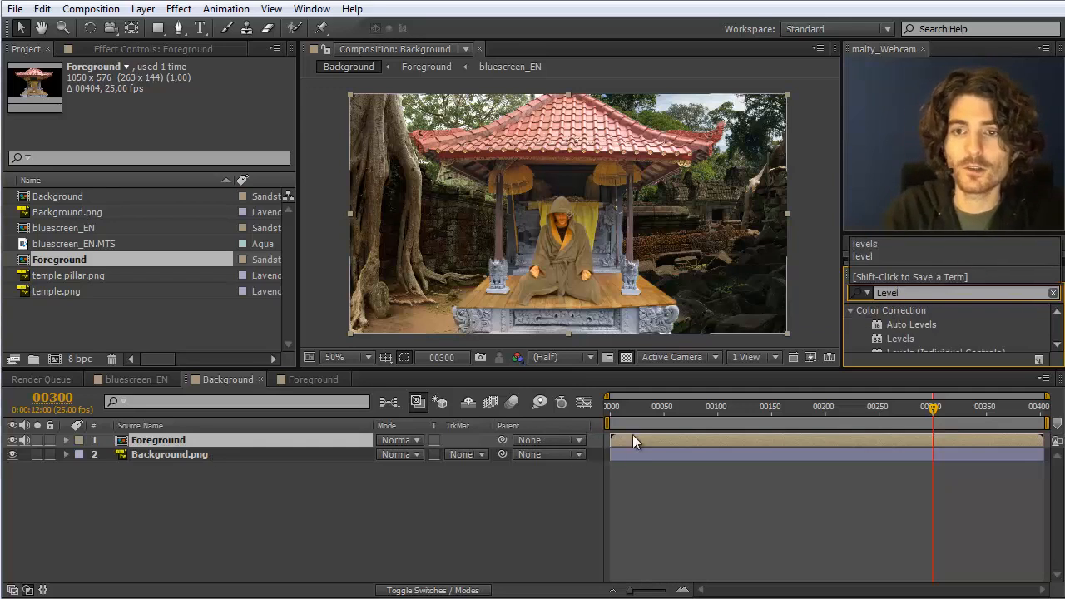
left_click_drag(879, 337, 178, 443)
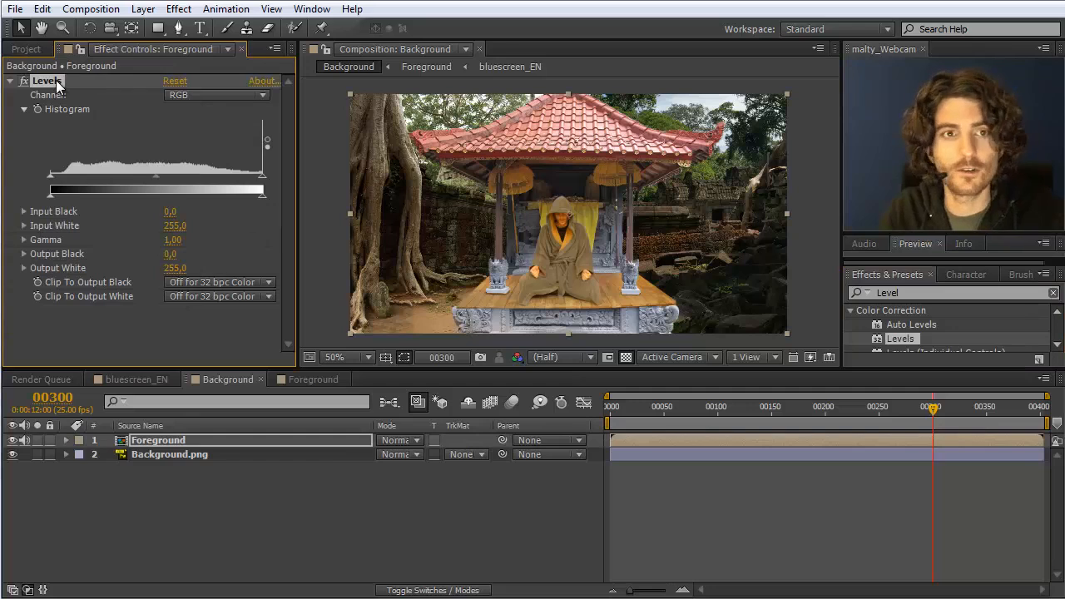
key("Delete")
Step: Apply the Curves effect to the Foreground layer in the Background composition
left_click_drag(938, 297, 727, 303)
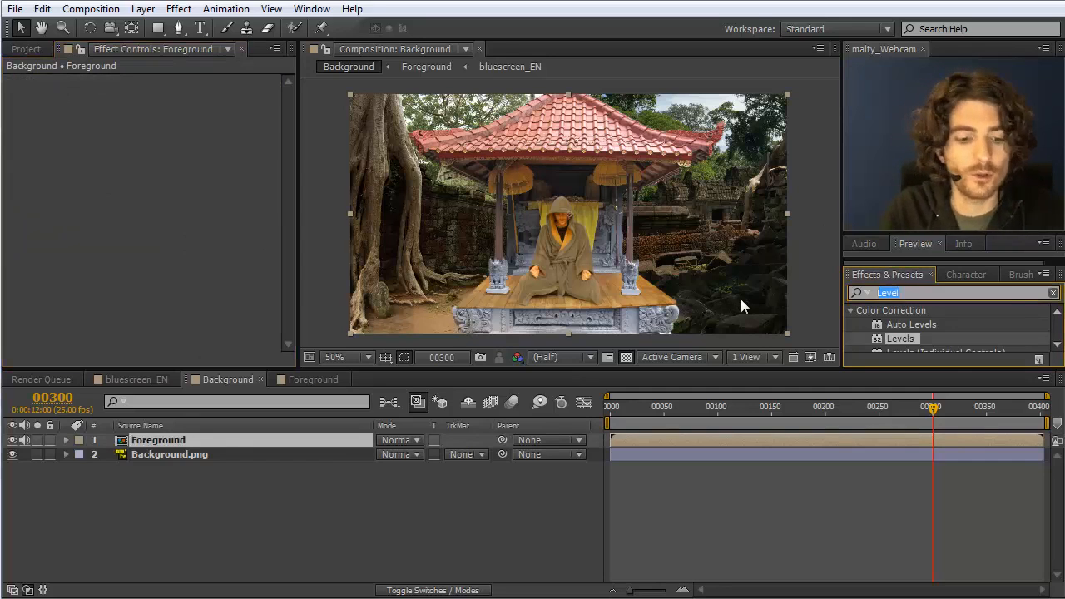
type("Curve")
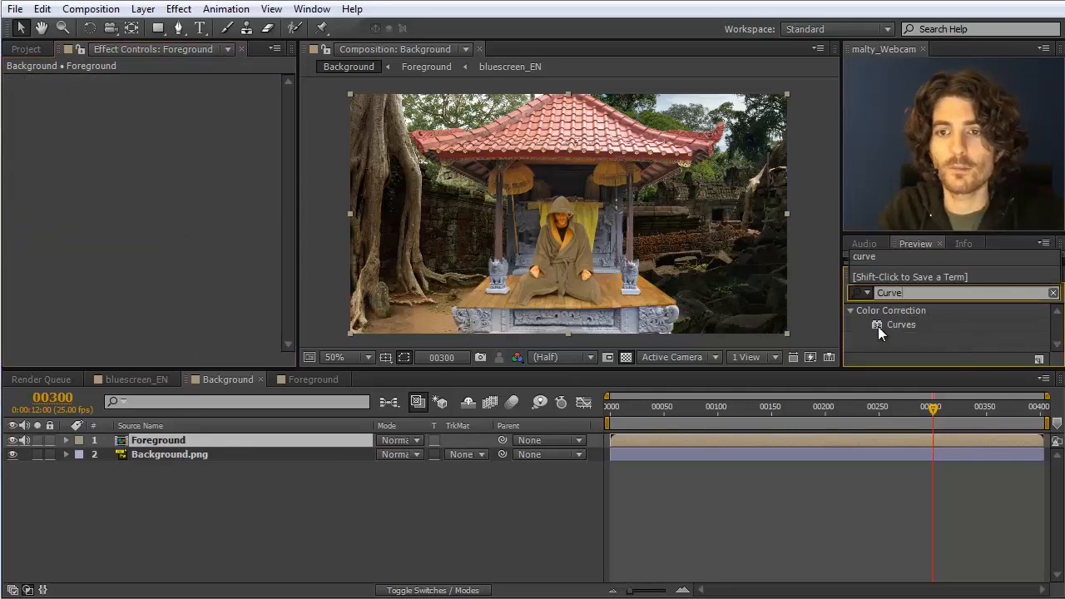
left_click_drag(899, 324, 181, 439)
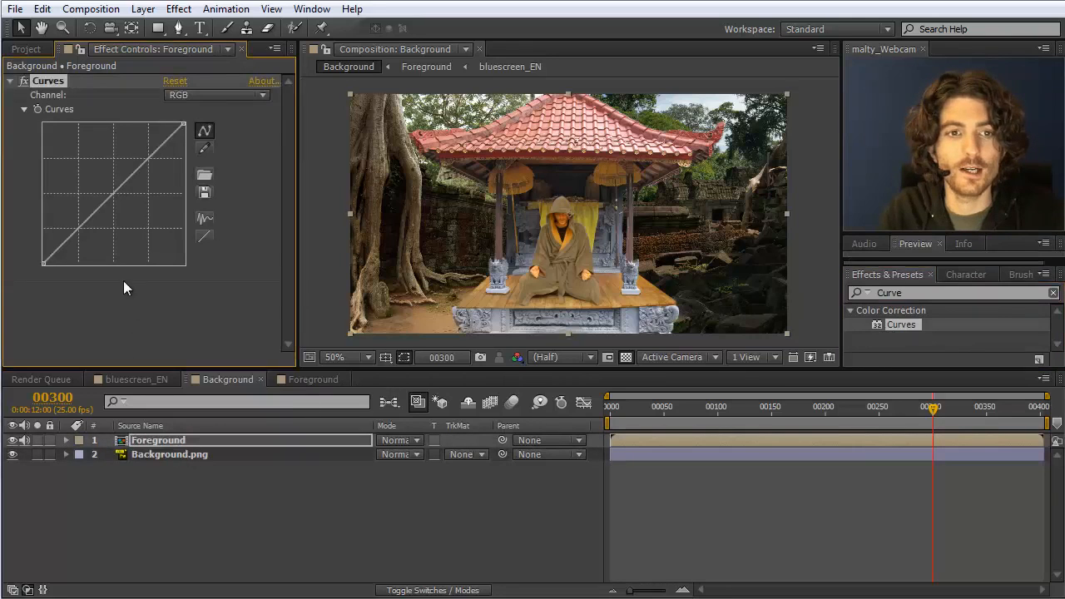
Step: Darken the Foreground layer by lowering the white end of the RGB curve and adjusting an added midpoint
left_click_drag(183, 125, 193, 174)
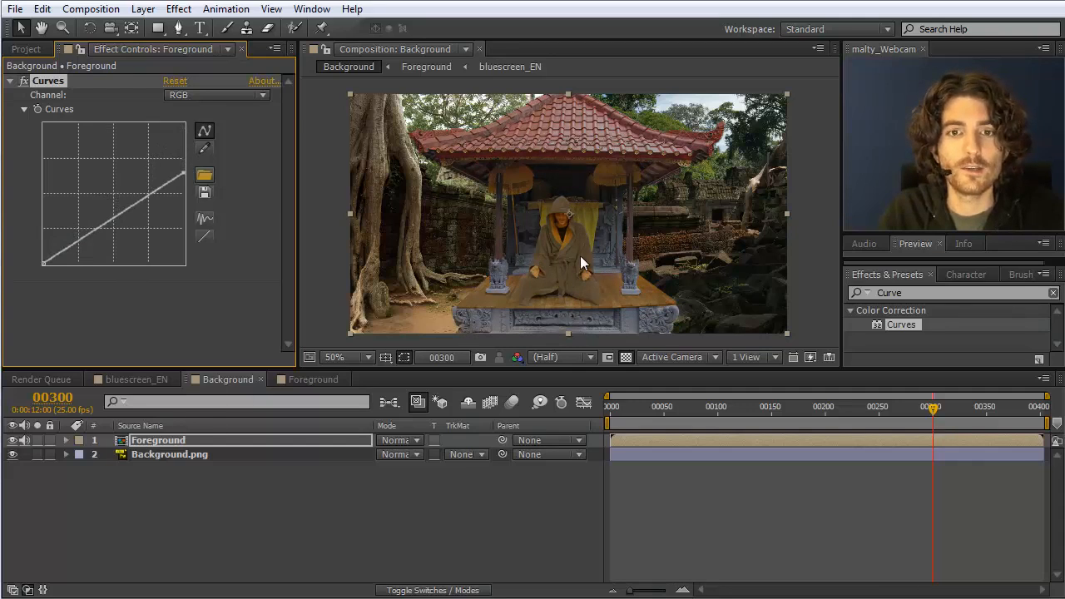
left_click_drag(183, 173, 186, 228)
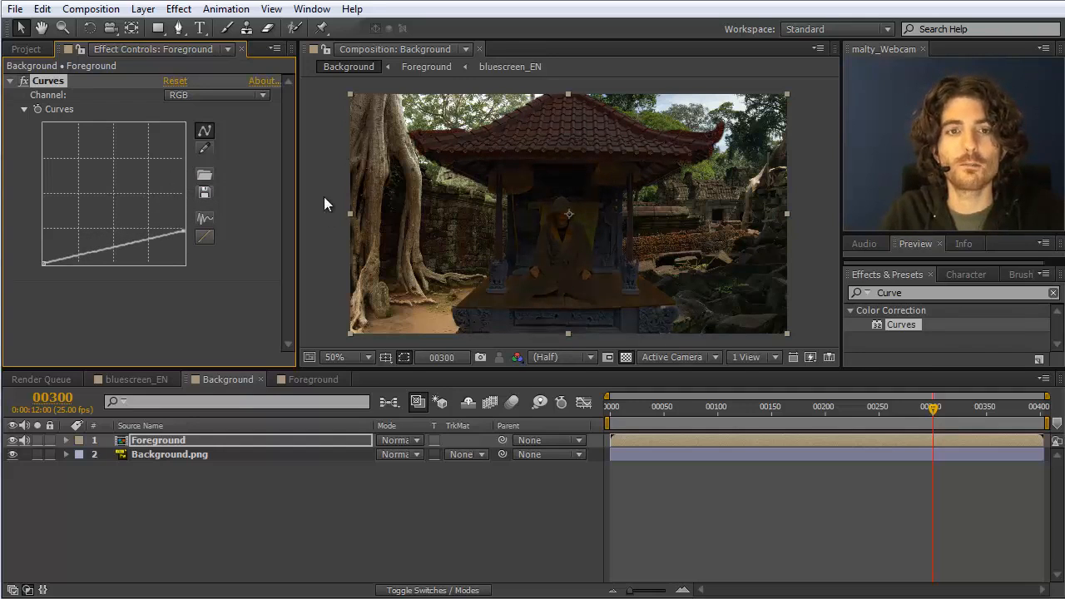
left_click_drag(185, 230, 205, 158)
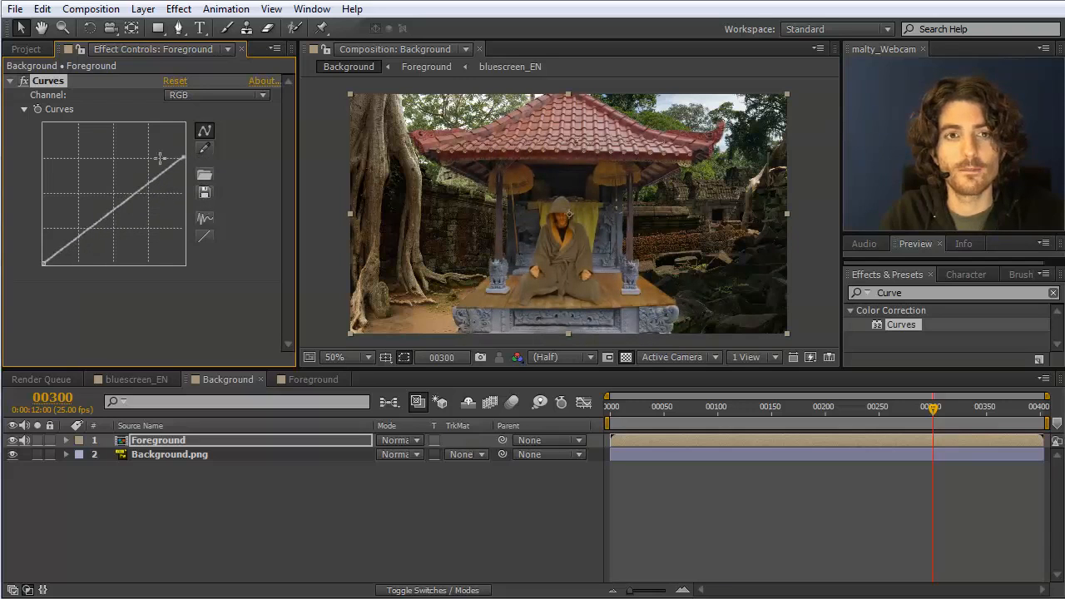
mouse_move(124, 209)
left_mouse_down()
mouse_move(131, 224)
mouse_move(119, 233)
mouse_move(124, 209)
left_mouse_up()
left_click_drag(183, 158, 186, 176)
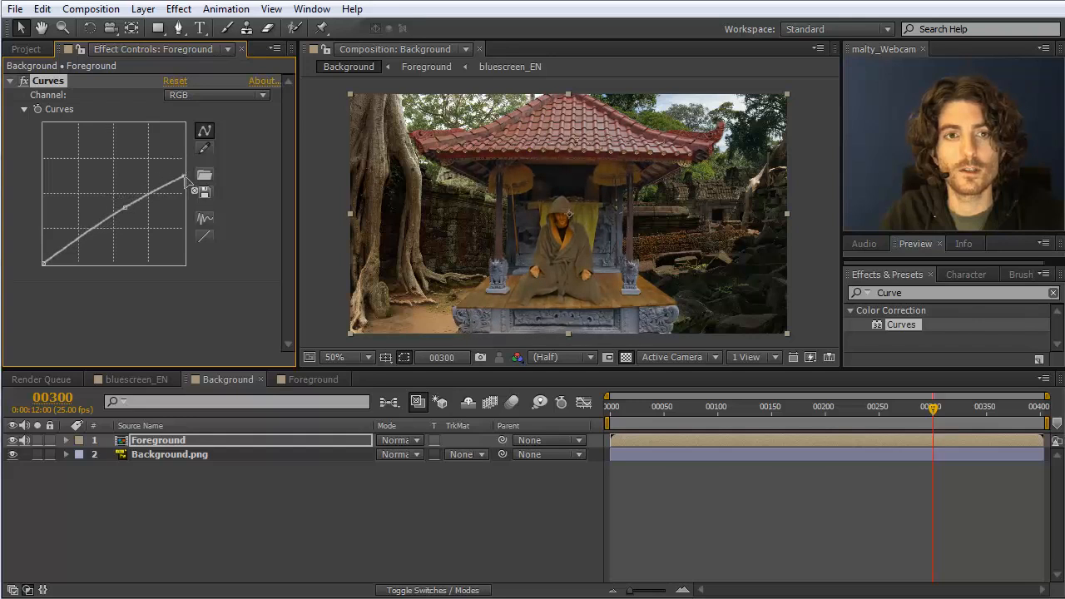
left_click_drag(125, 208, 126, 213)
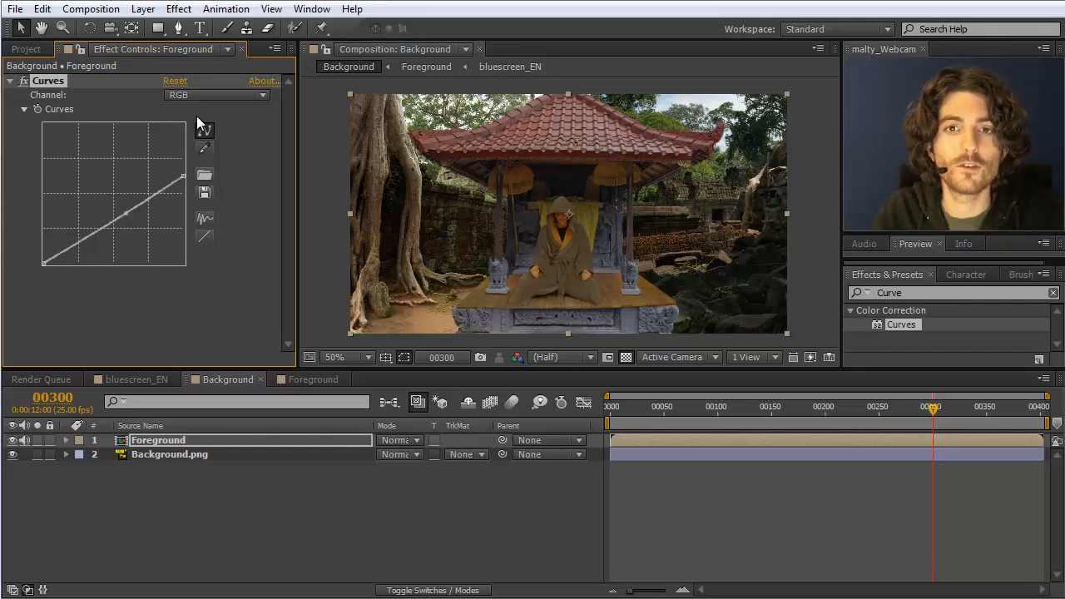
Step: Reduce red in the Foreground layer by slightly lowering the Red curve's white end and an added midtone point
left_click(230, 93)
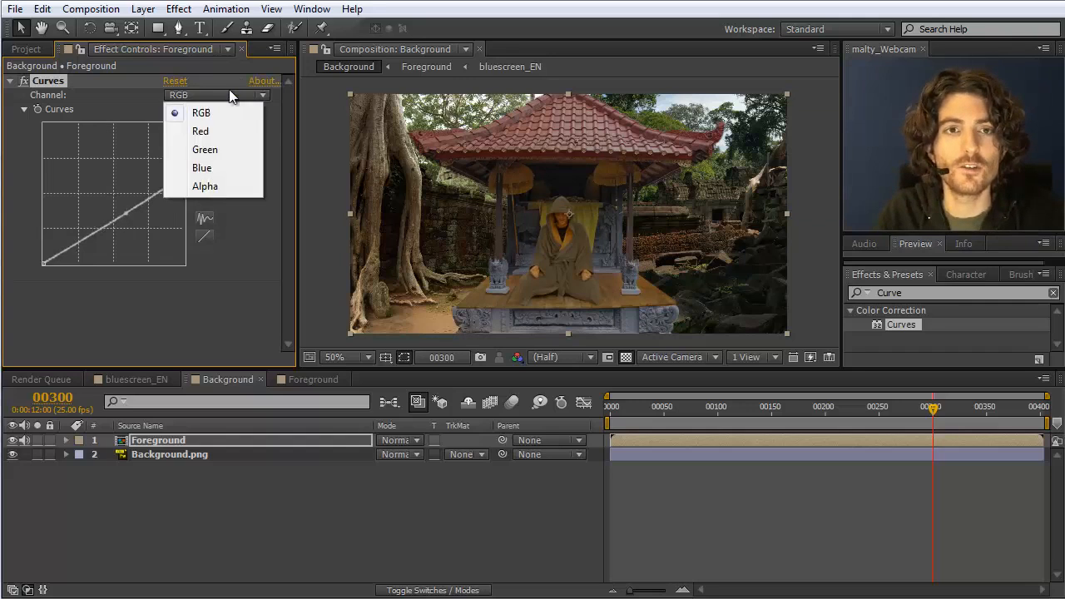
left_click(201, 132)
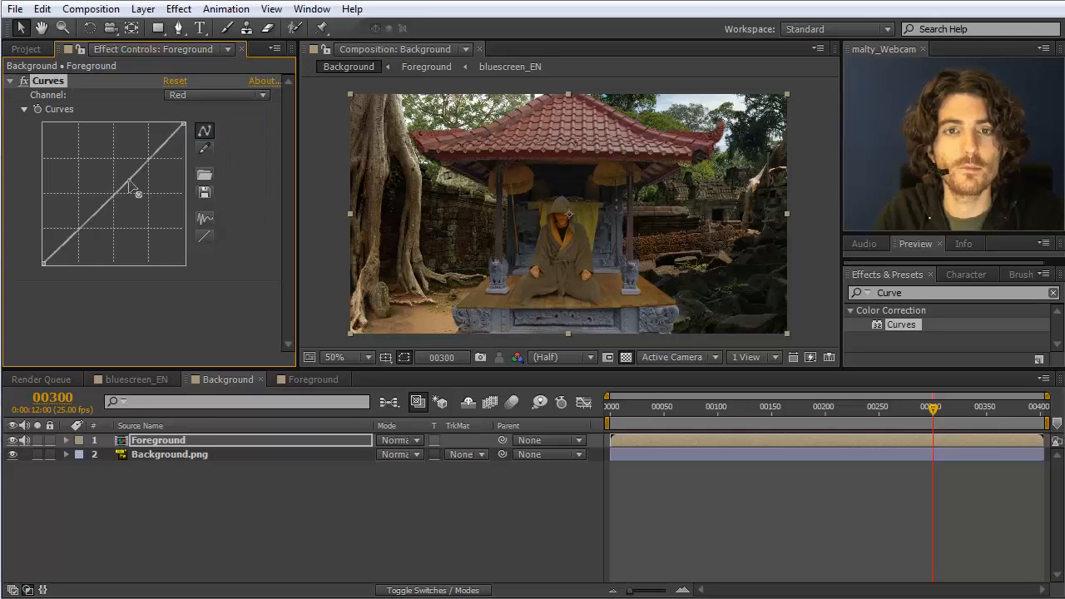
mouse_move(129, 184)
left_mouse_down()
mouse_move(138, 195)
mouse_move(135, 182)
left_mouse_up()
left_click_drag(184, 124, 191, 139)
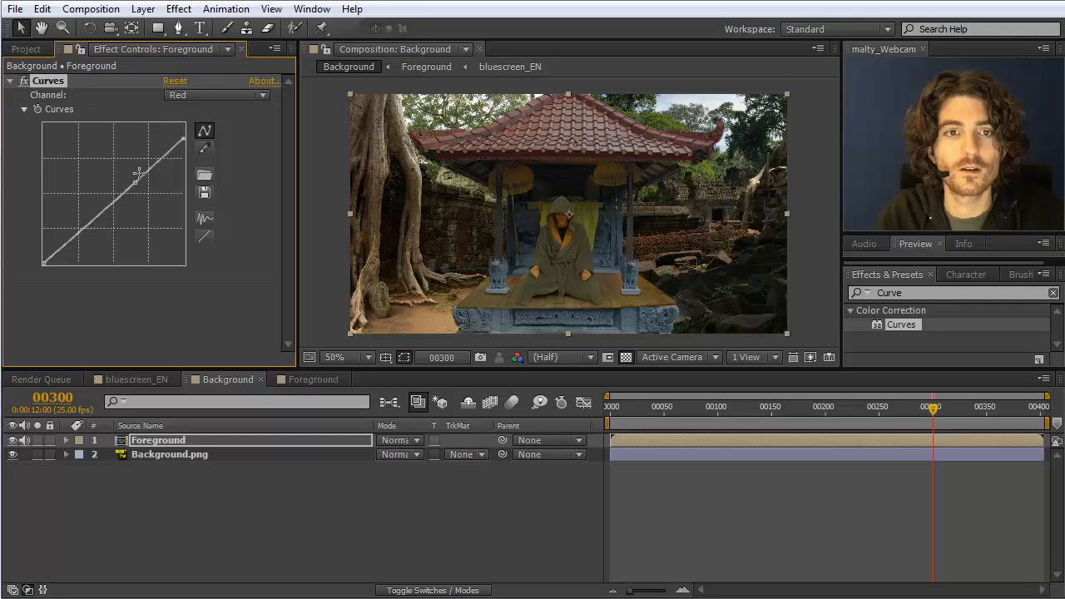
left_click_drag(142, 176, 219, 209)
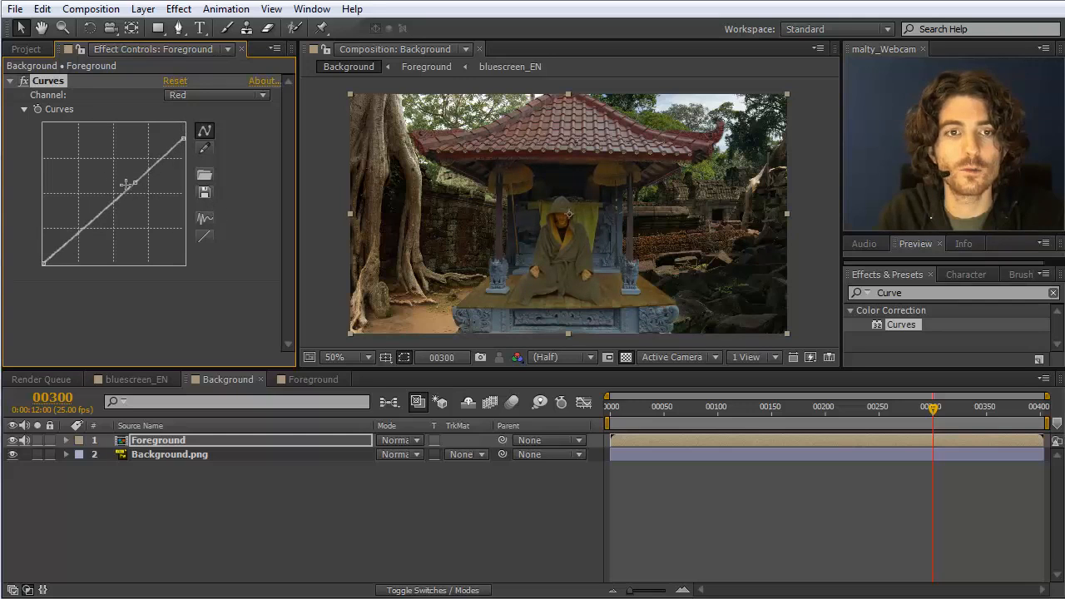
mouse_move(134, 181)
left_mouse_down()
mouse_move(141, 199)
mouse_move(140, 188)
left_mouse_up()
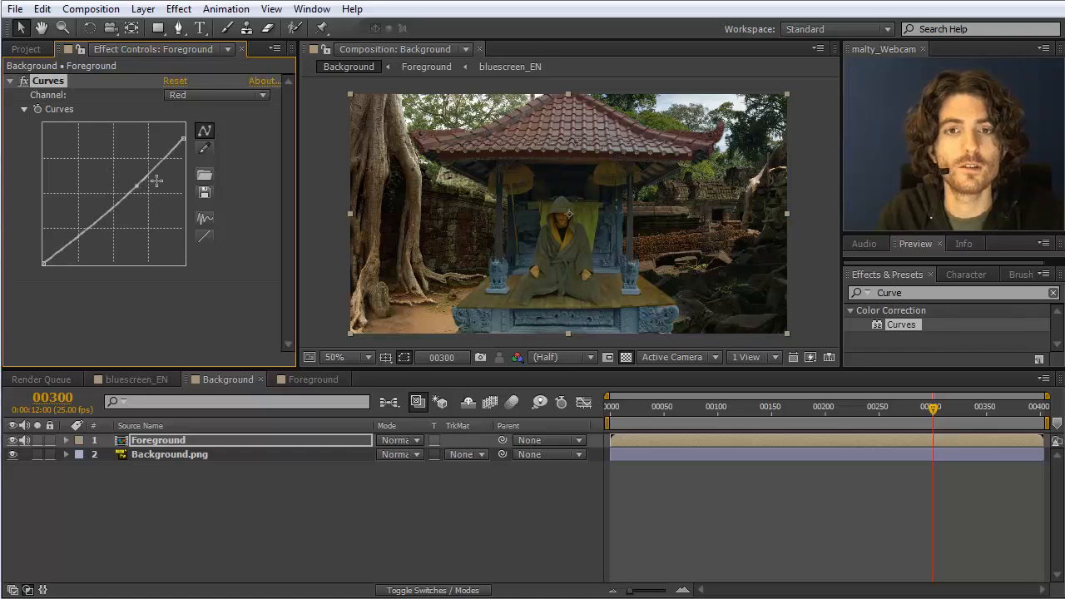
Step: Pull the midtones of the Blue channel curve slightly down on the Foreground layer
left_click(245, 93)
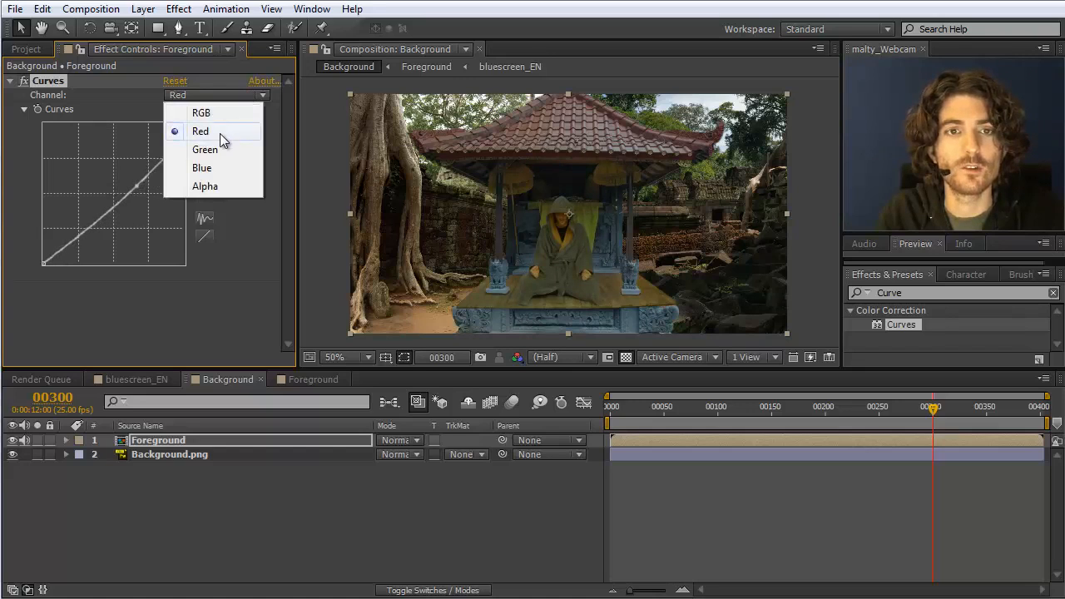
left_click(219, 165)
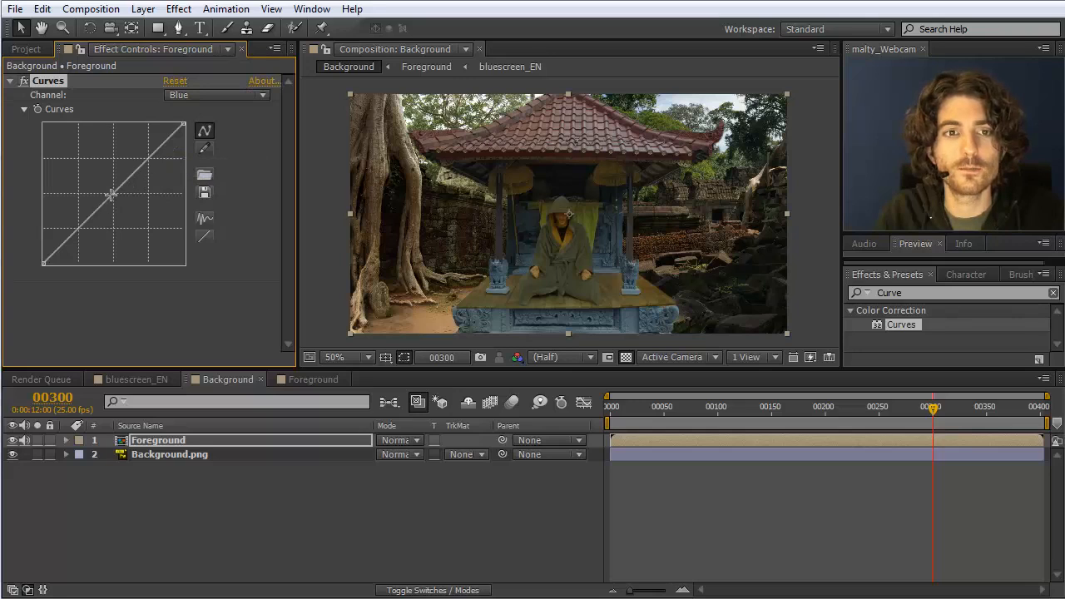
mouse_move(111, 195)
left_mouse_down()
mouse_move(125, 215)
mouse_move(109, 188)
mouse_move(125, 209)
mouse_move(119, 198)
left_mouse_up()
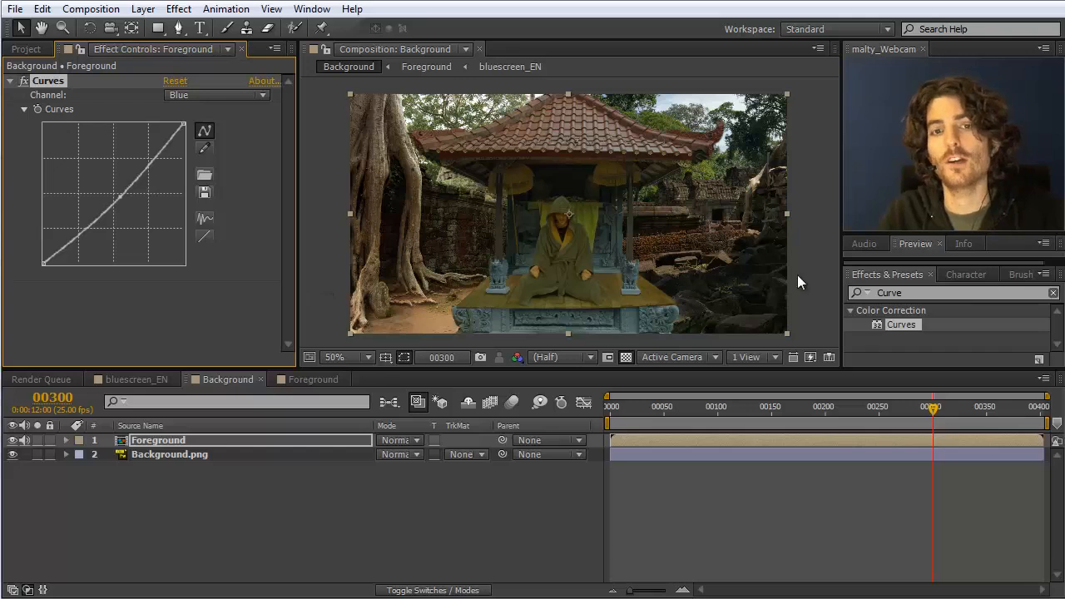
Step: Apply Hue/Saturation to the Foreground layer, set Master Saturation to -8, and deselect the layer to judge the composite
left_click(915, 293)
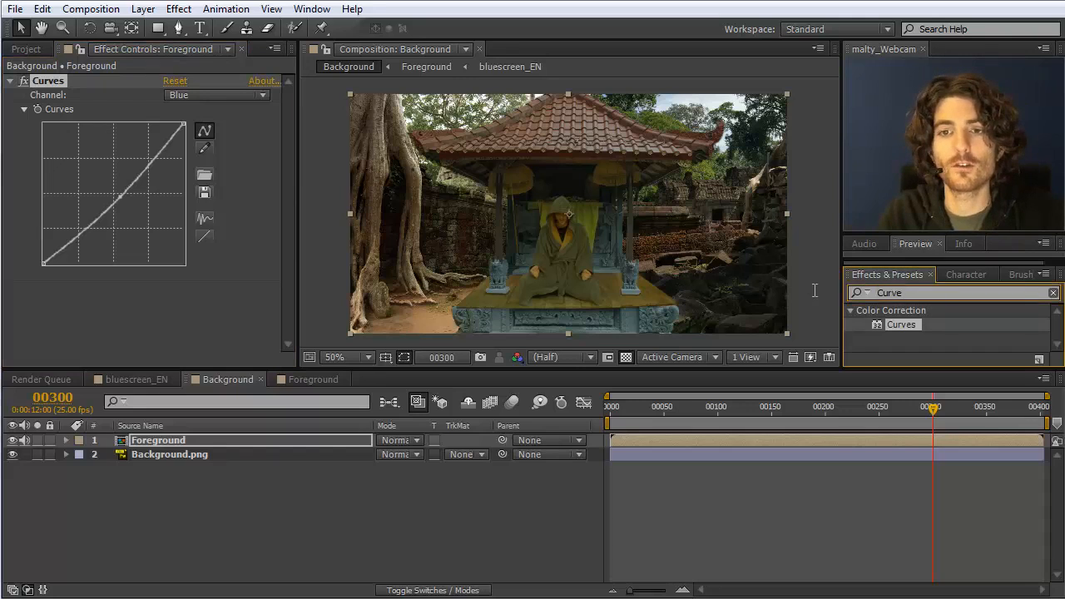
left_click_drag(814, 290, 770, 289)
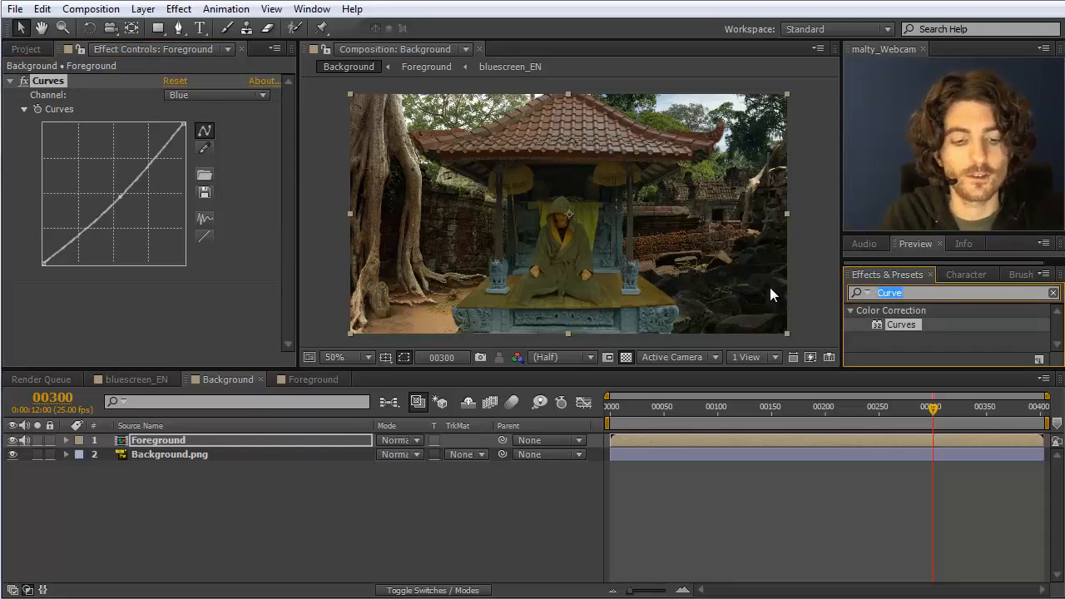
type("Satu")
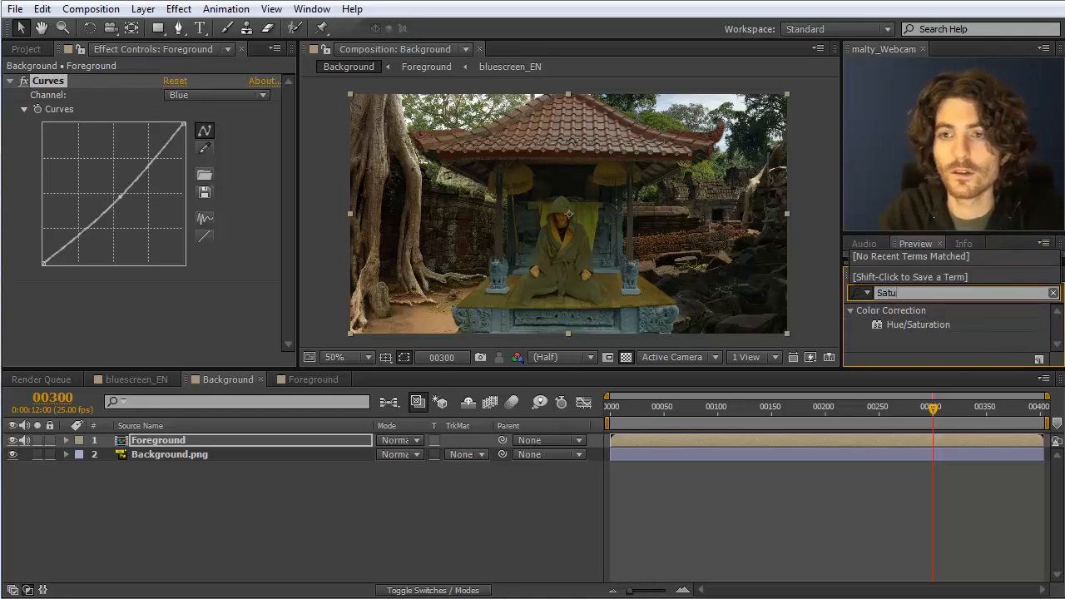
left_click_drag(914, 324, 177, 440)
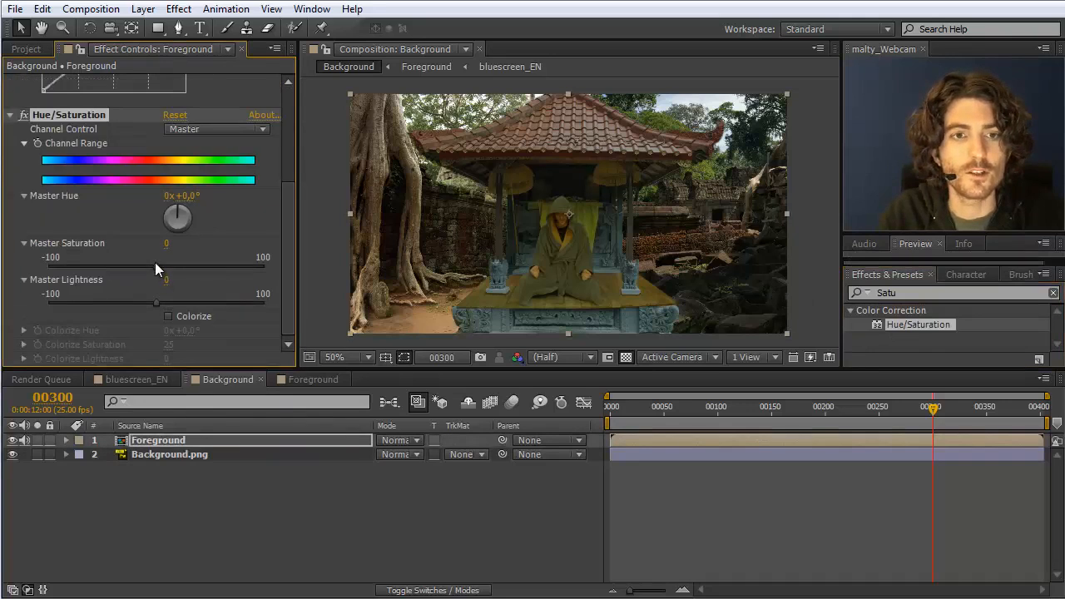
left_click_drag(141, 267, 125, 273)
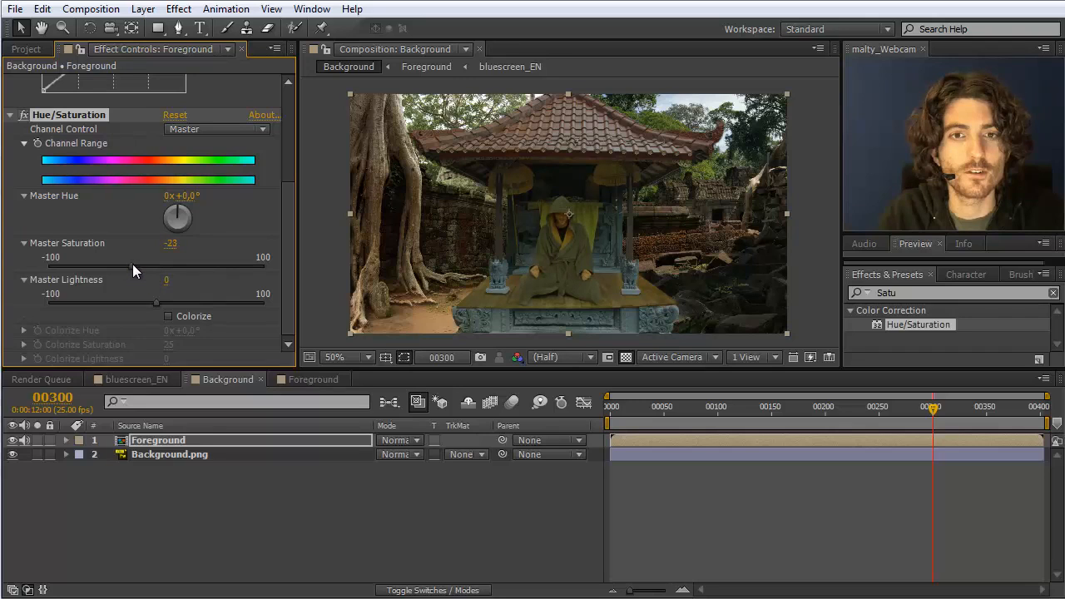
left_click_drag(132, 264, 148, 264)
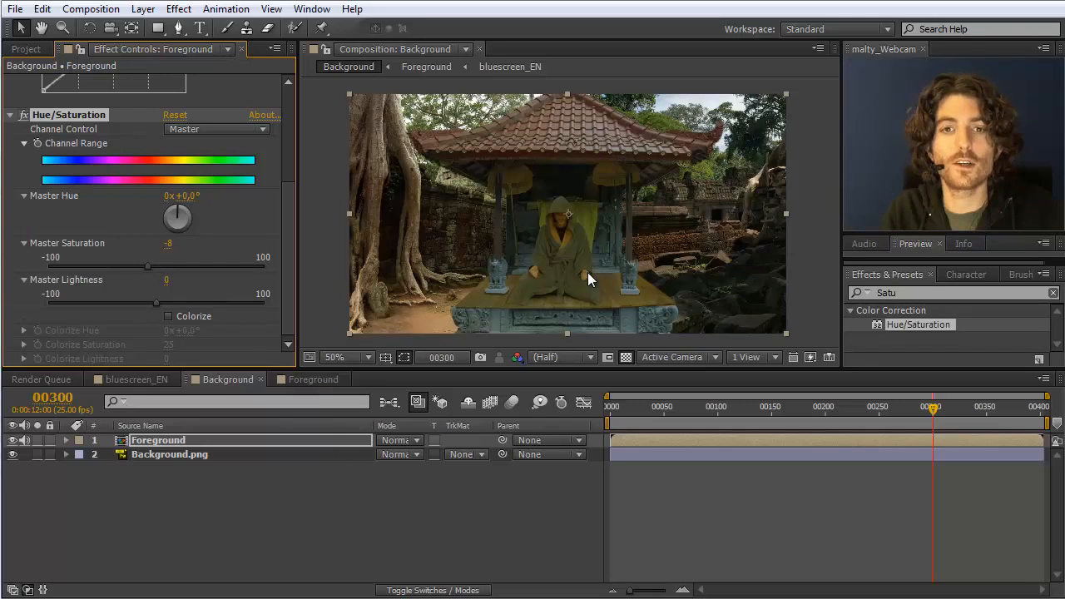
left_click(824, 236)
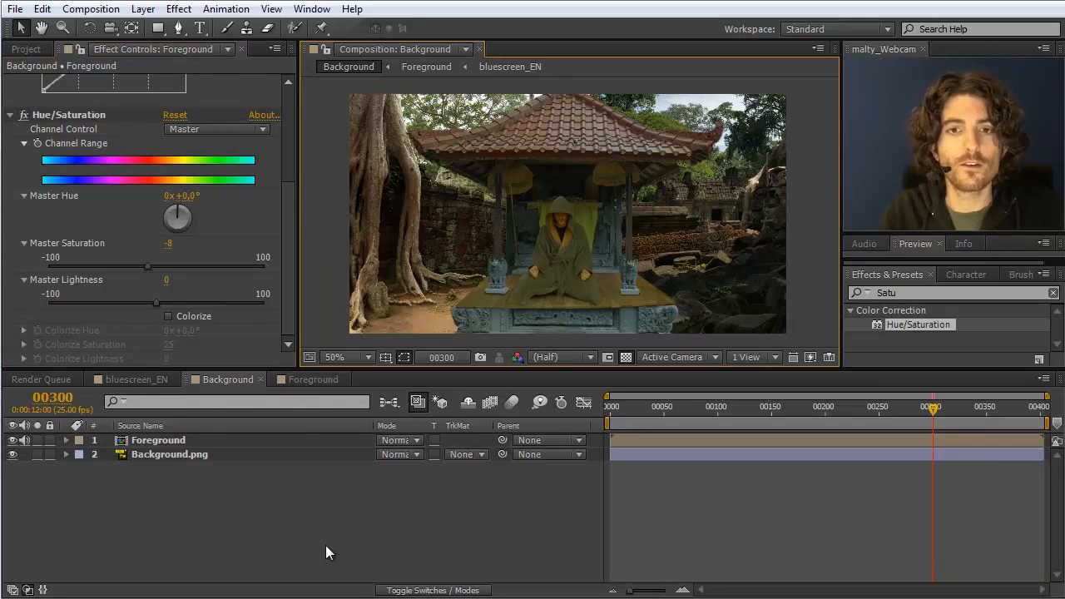
Step: Apply the Curves effect to the bluescreen_EN layer in the Foreground composition
left_click(313, 380)
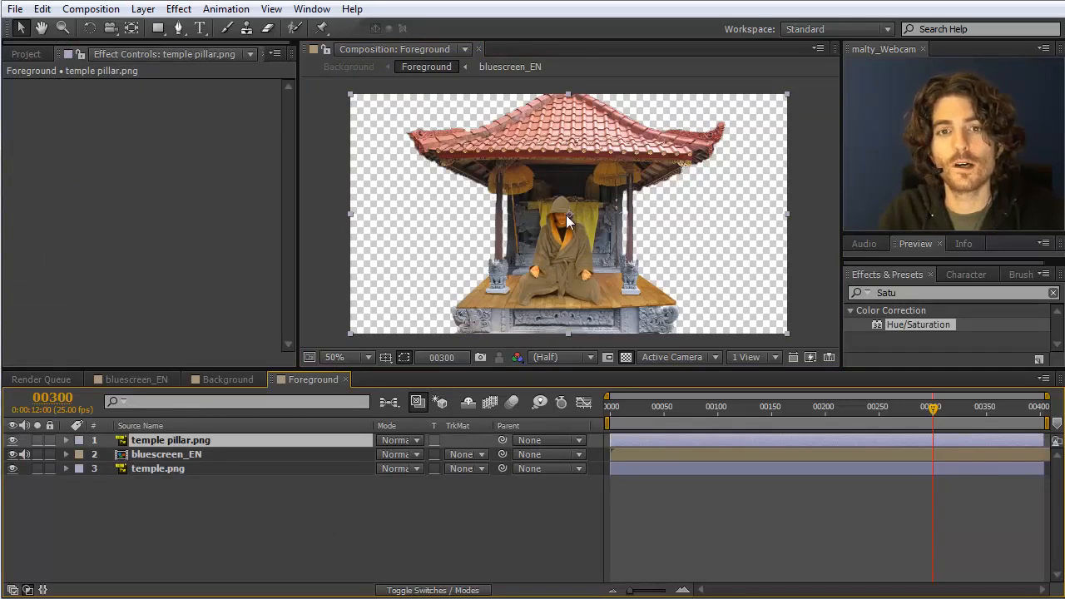
left_click(160, 454)
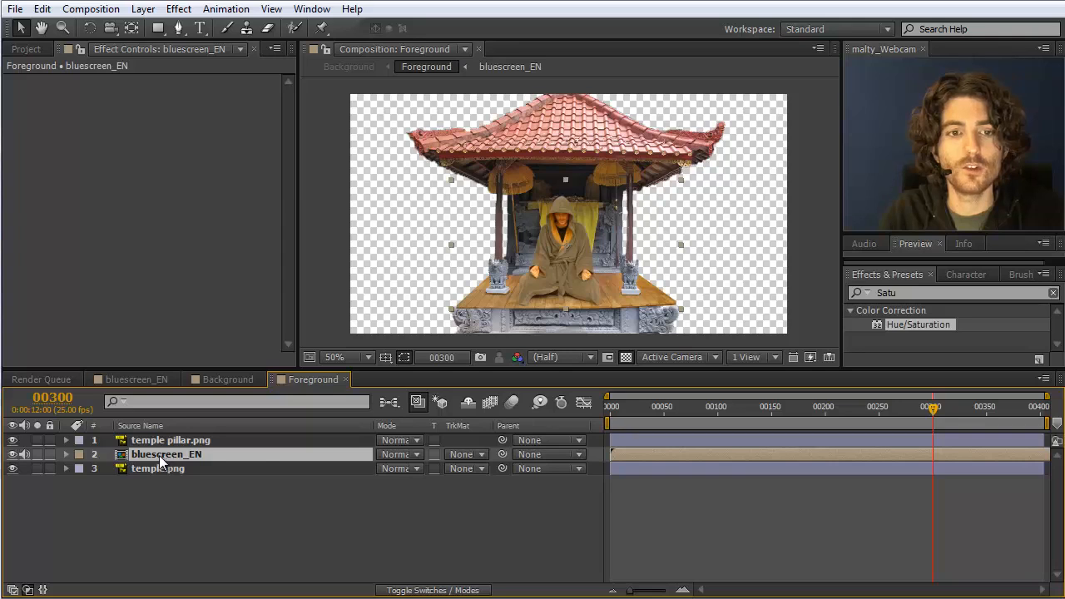
double_click(892, 296)
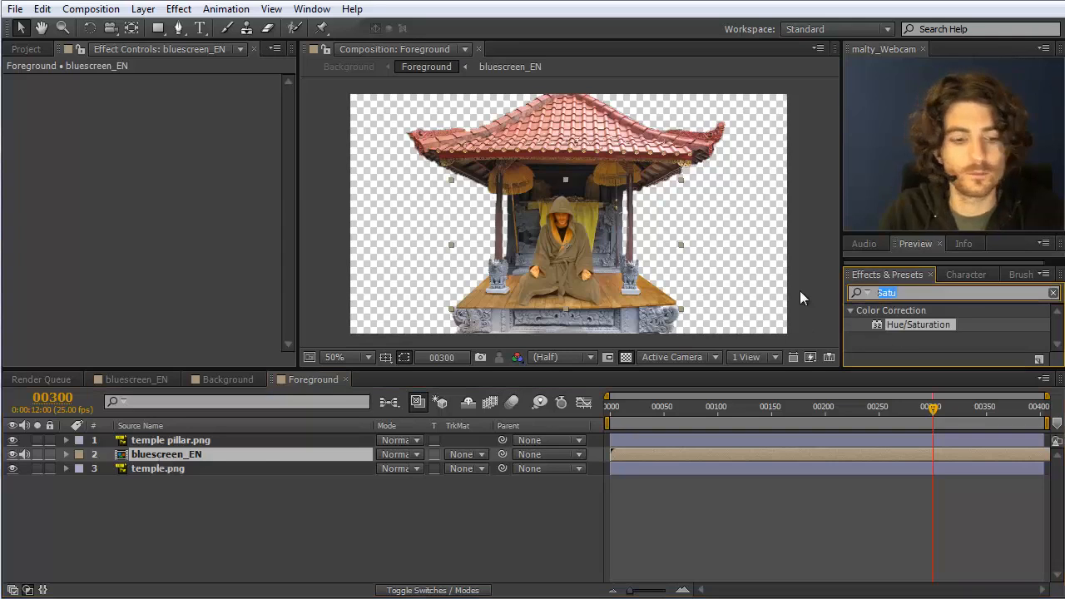
type("cur")
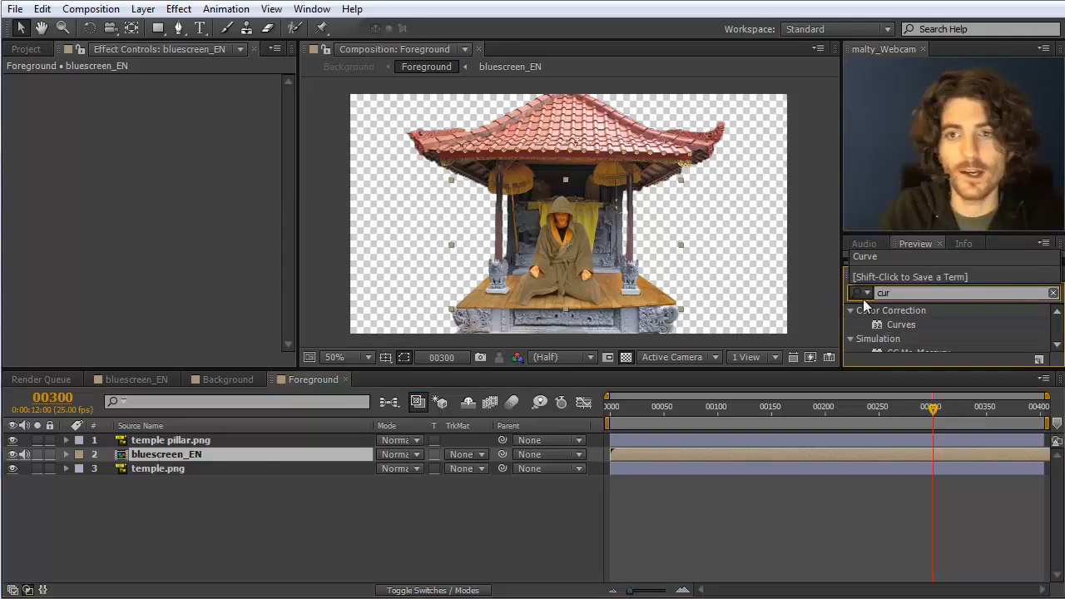
left_click_drag(885, 322, 162, 453)
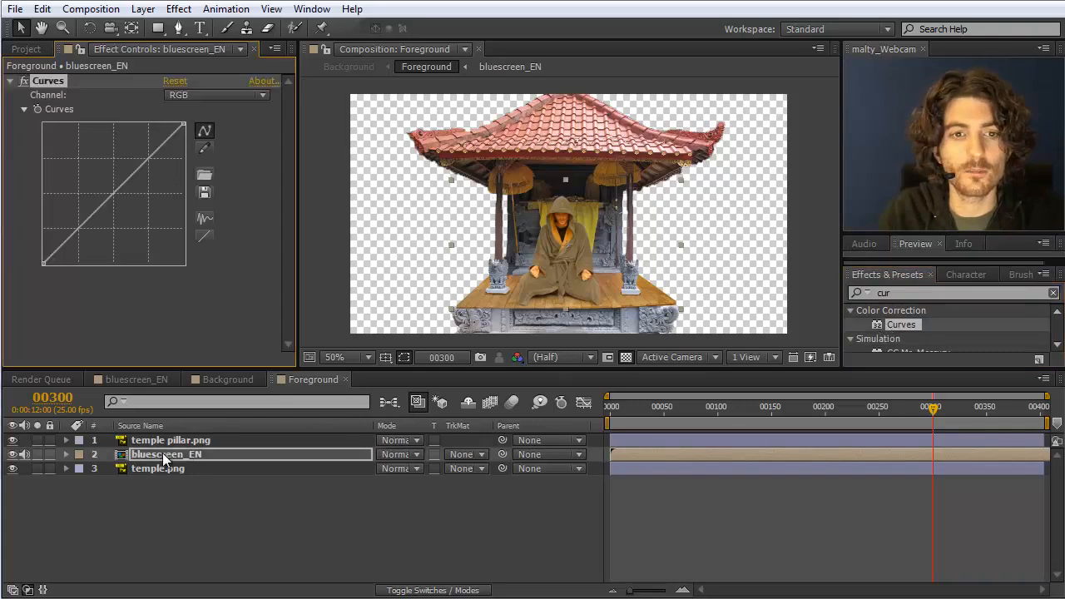
Step: Darken the bluescreen_EN layer by pulling the RGB curve's midtones slightly down, and compare the result in the Background composition
mouse_move(116, 185)
left_mouse_down()
mouse_move(133, 209)
mouse_move(131, 178)
mouse_move(132, 195)
left_mouse_up()
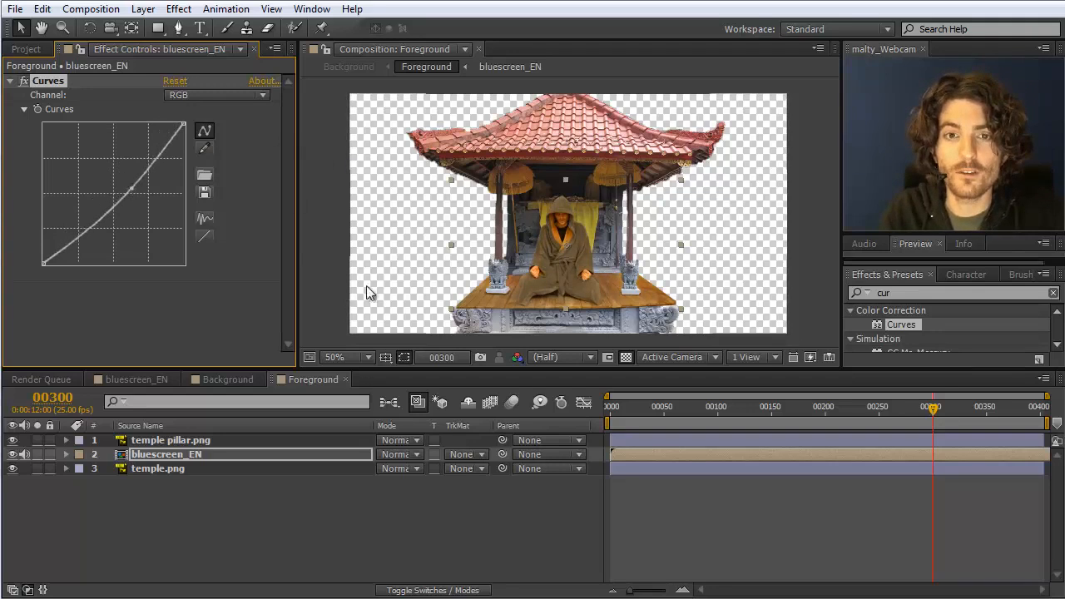
left_click(230, 378)
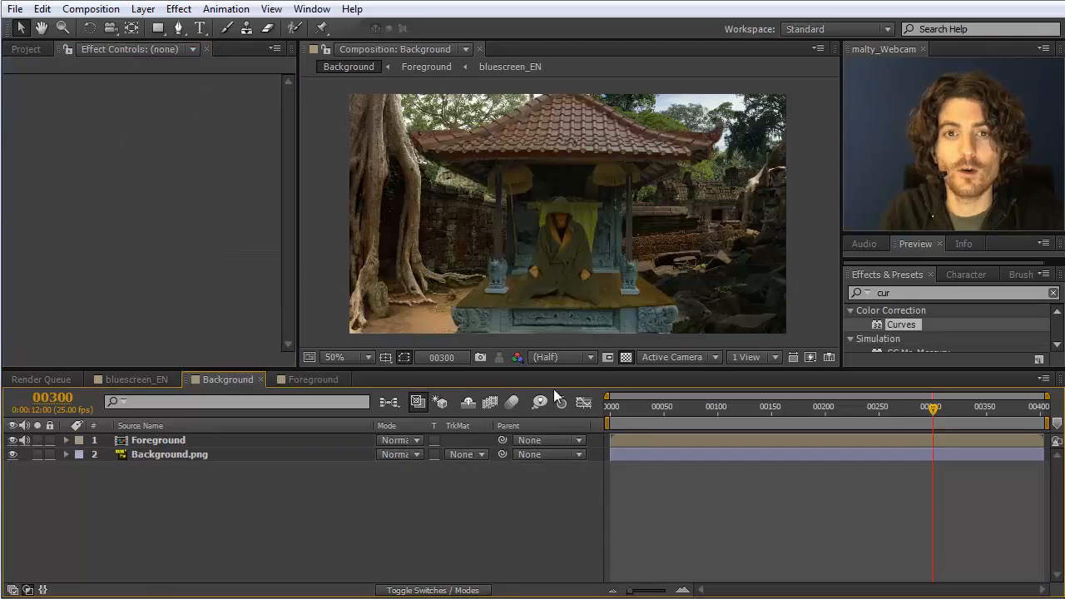
left_click(321, 380)
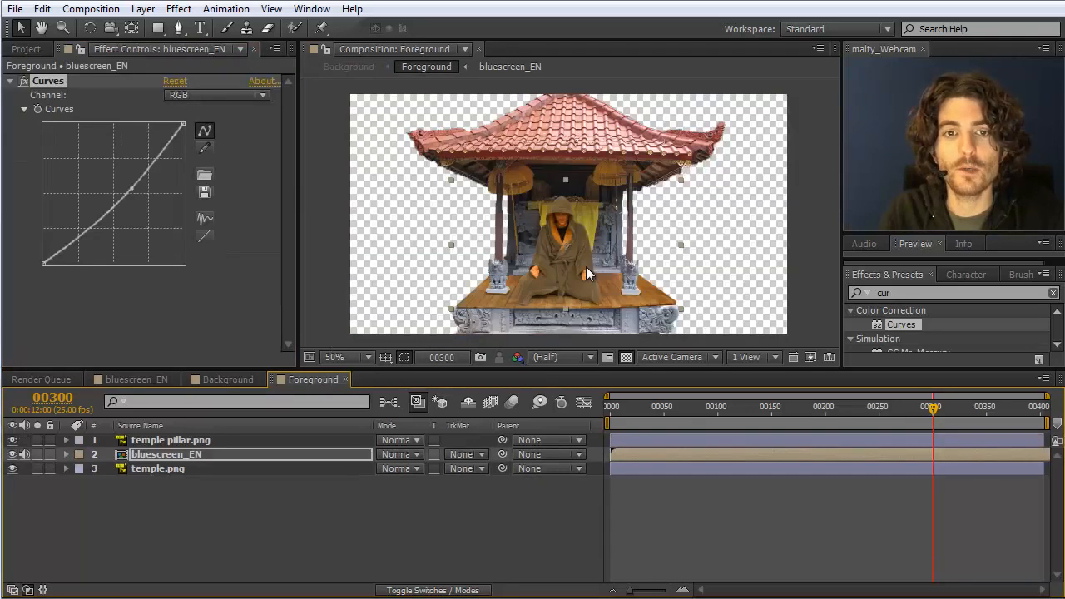
Step: Open a second, locked viewer for the Background composition and resize the panels to give both viewers more room
left_click(224, 379)
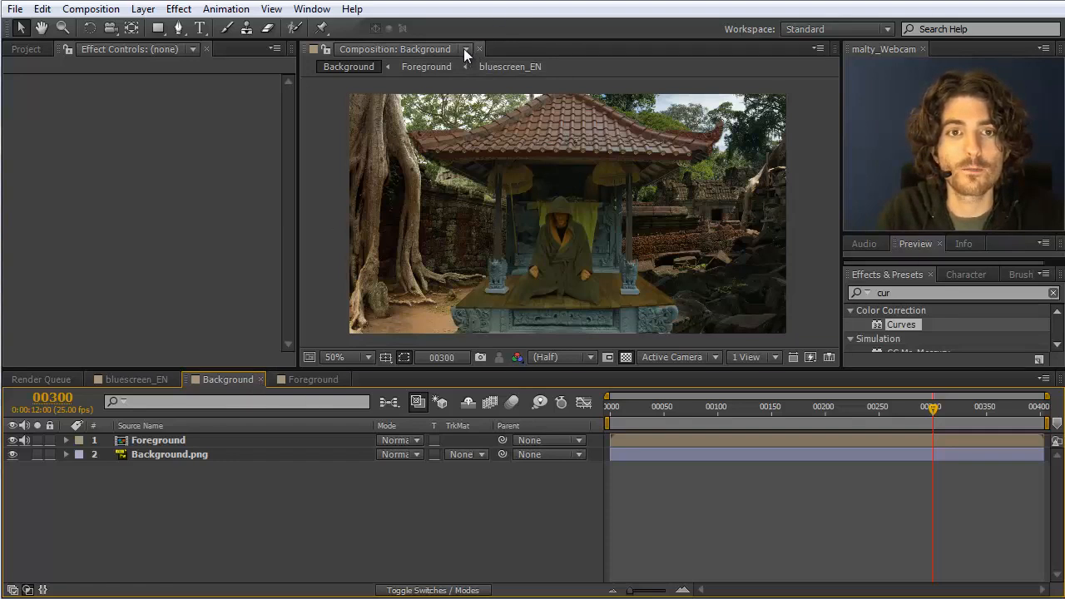
left_click(465, 50)
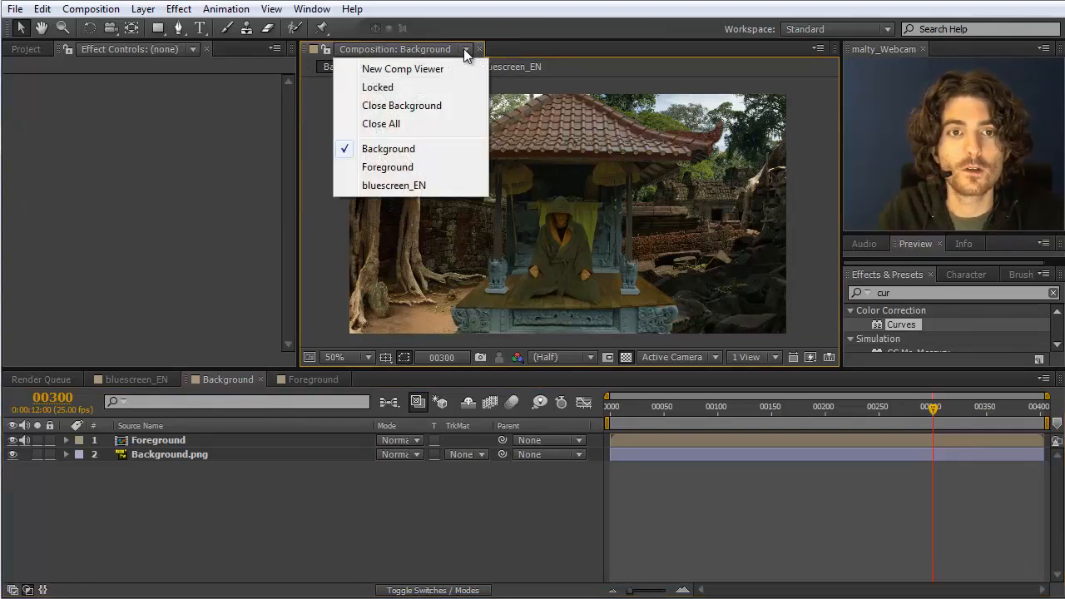
left_click(424, 72)
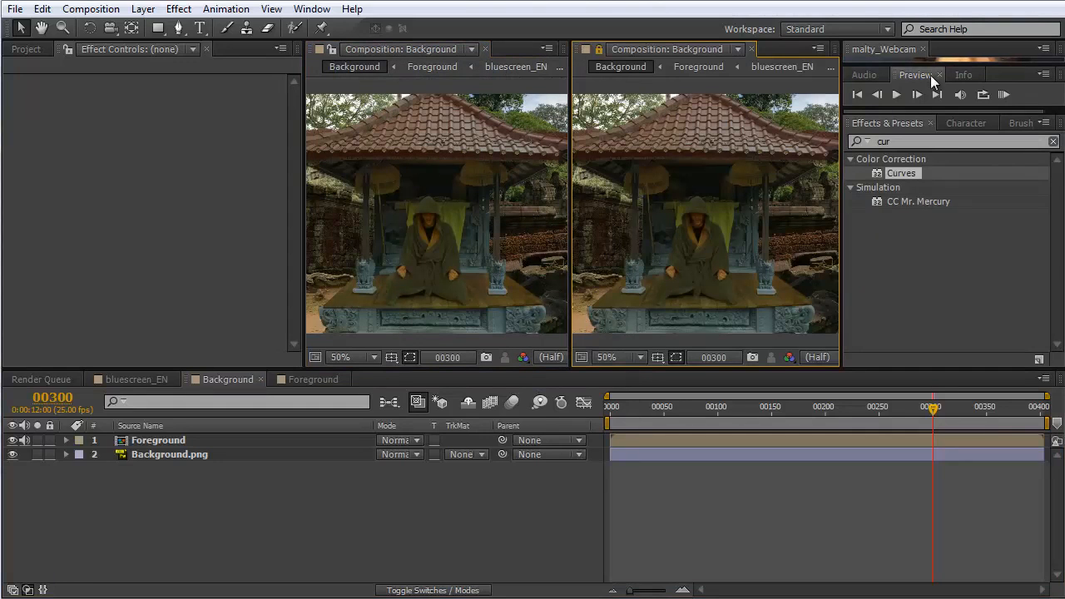
left_click_drag(917, 62, 918, 200)
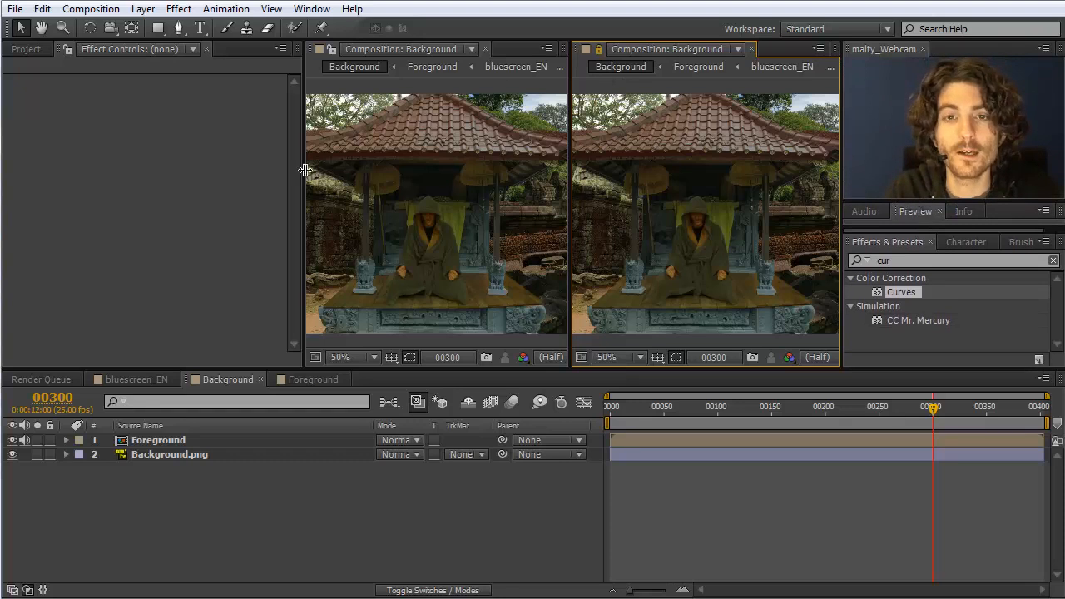
left_click_drag(302, 161, 125, 161)
left_click_drag(569, 187, 458, 108)
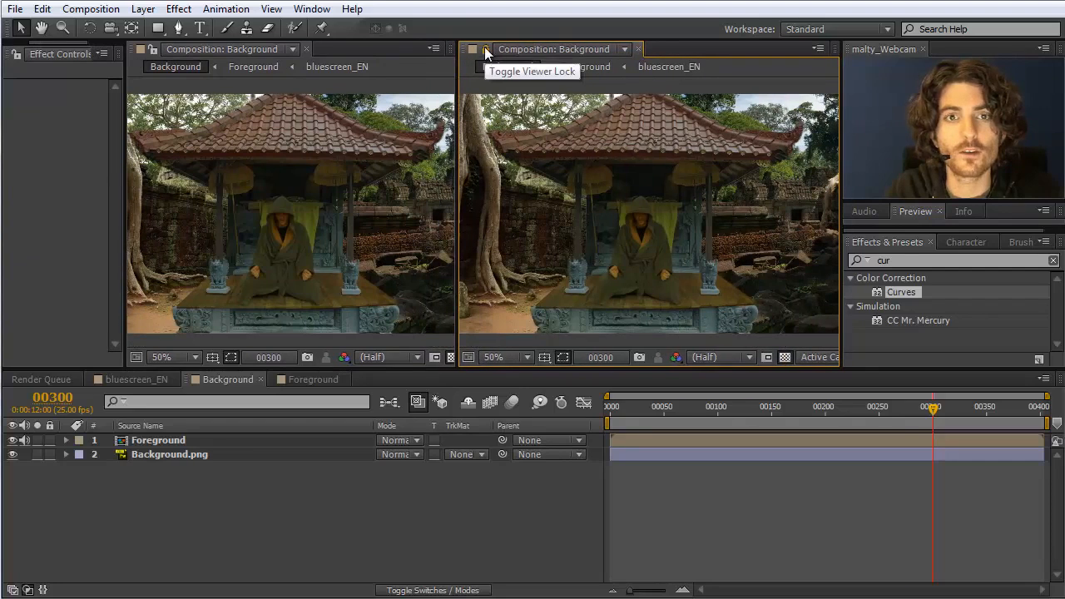
Step: Switch through the Foreground, Background and bluescreen_EN compositions beside the locked Background viewer, ending on Foreground
left_click(305, 380)
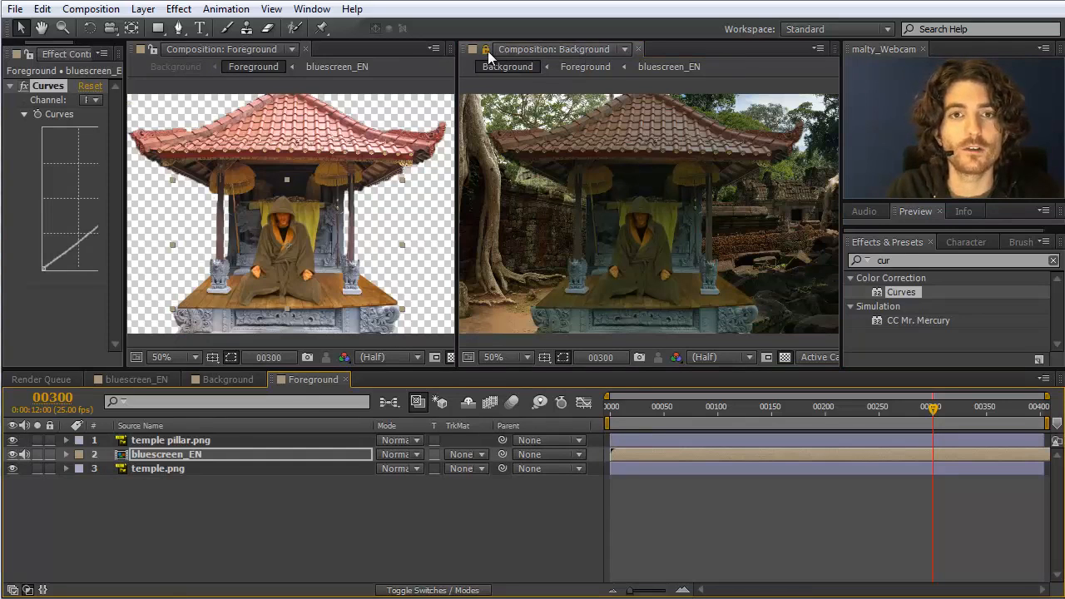
left_click(232, 379)
left_click(151, 378)
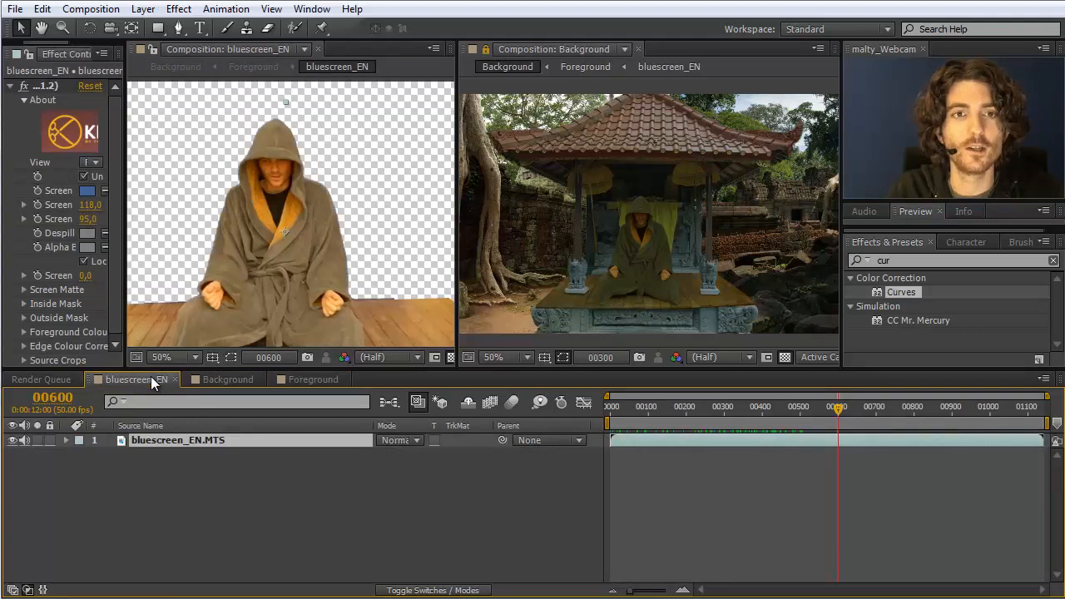
left_click(305, 378)
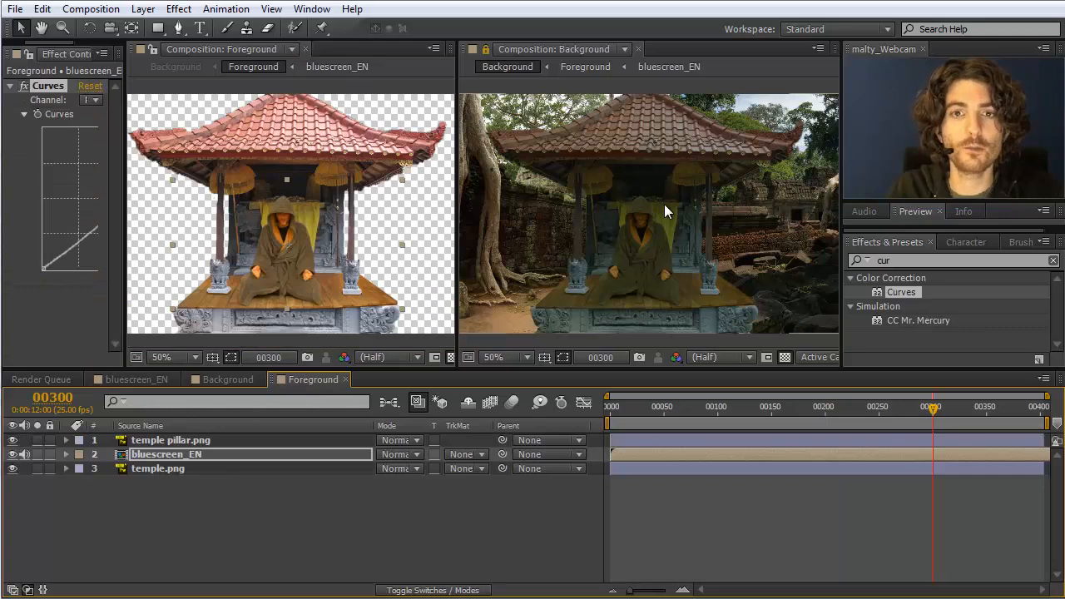
left_click(215, 48)
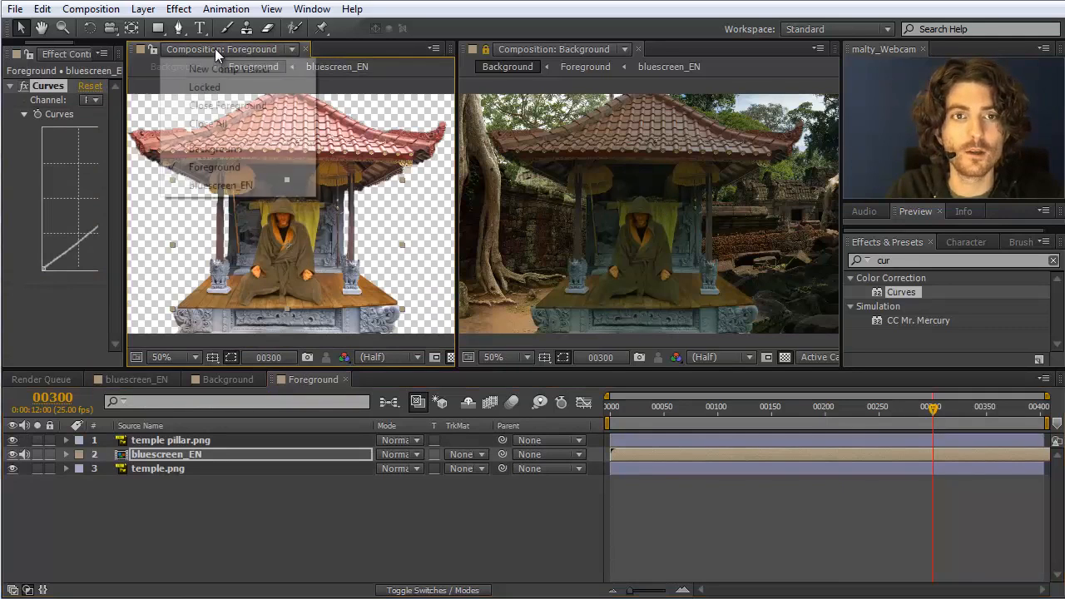
left_click(430, 65)
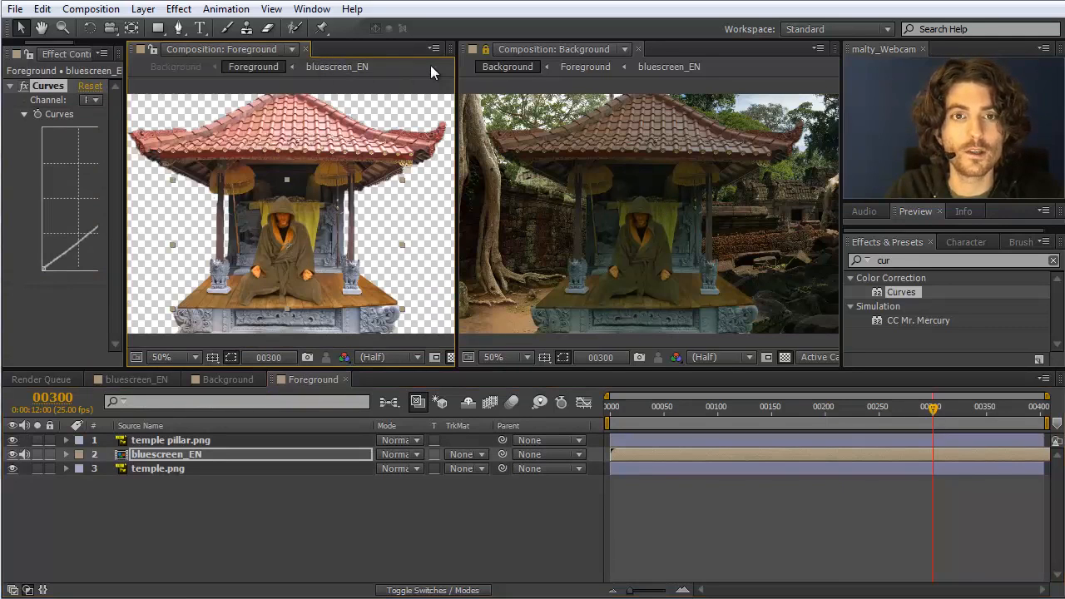
Step: Widen the effect controls to show the full curve and lower the bluescreen_EN layer's RGB midpoint a little further
left_click(173, 456)
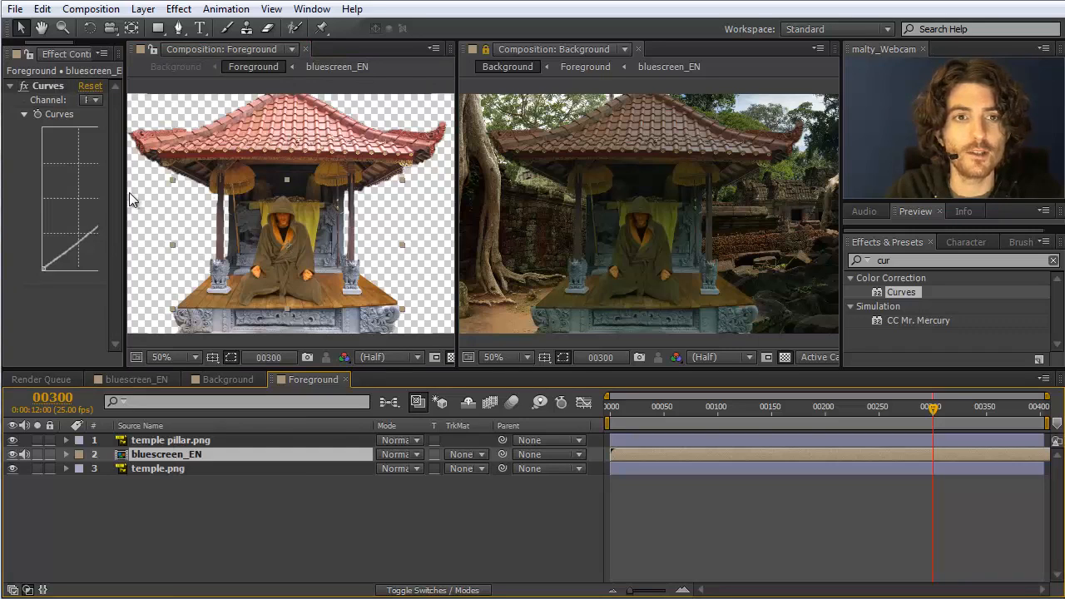
left_click_drag(125, 200, 221, 200)
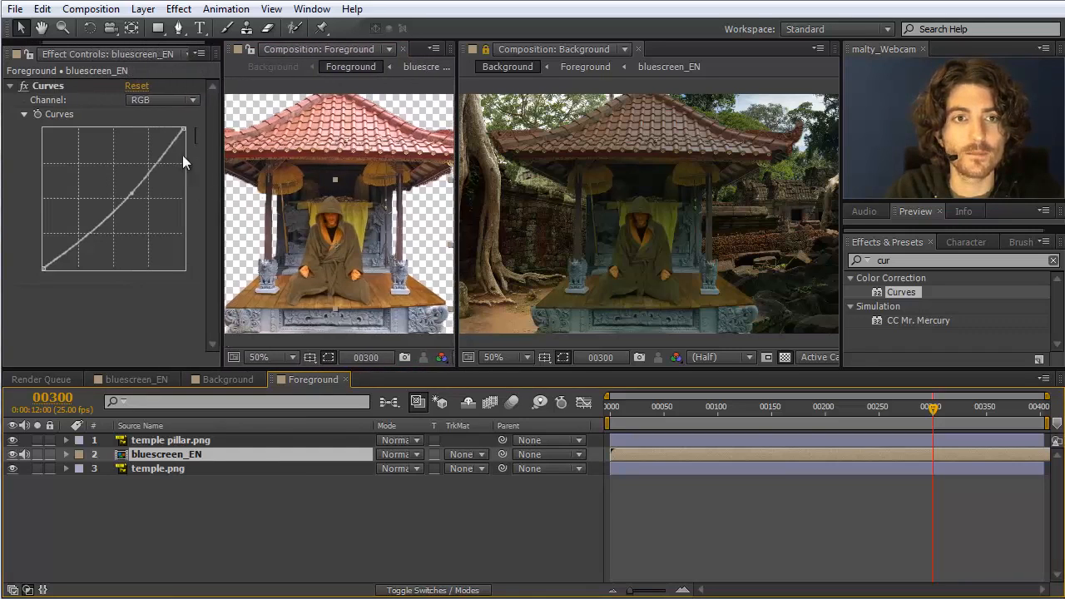
mouse_move(134, 191)
left_mouse_down()
mouse_move(134, 178)
mouse_move(138, 226)
mouse_move(132, 171)
mouse_move(139, 207)
mouse_move(131, 191)
mouse_move(131, 201)
left_mouse_up()
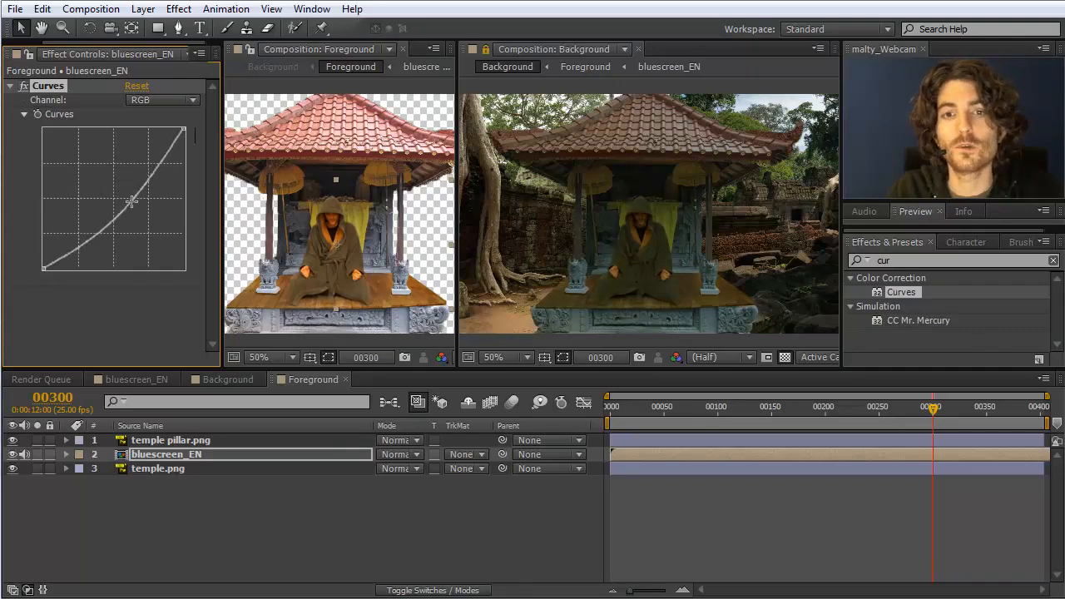